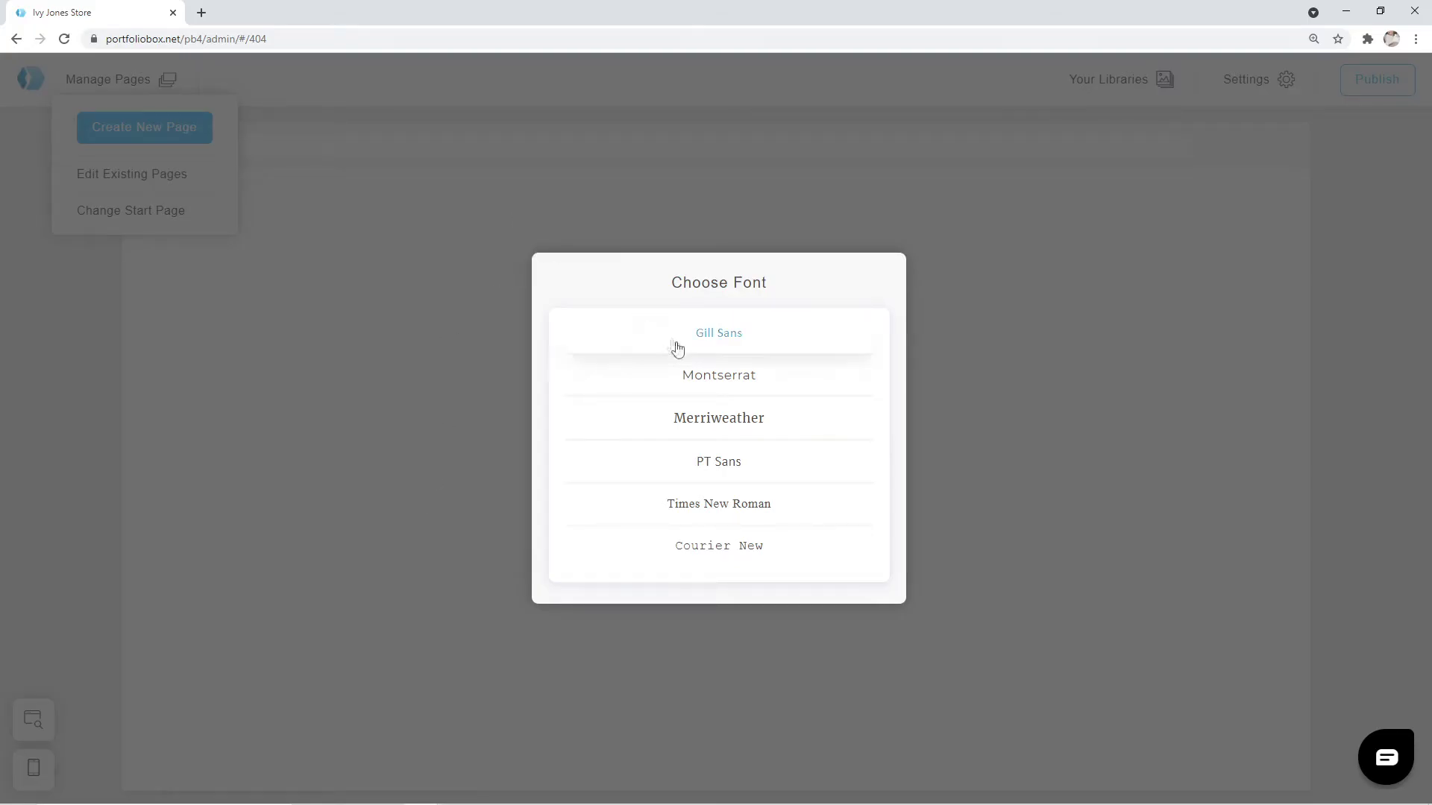
- Choose the Montserrat font and a White background, then start the introduction tour
{"action": "left_click", "coordinate": [728, 385]}
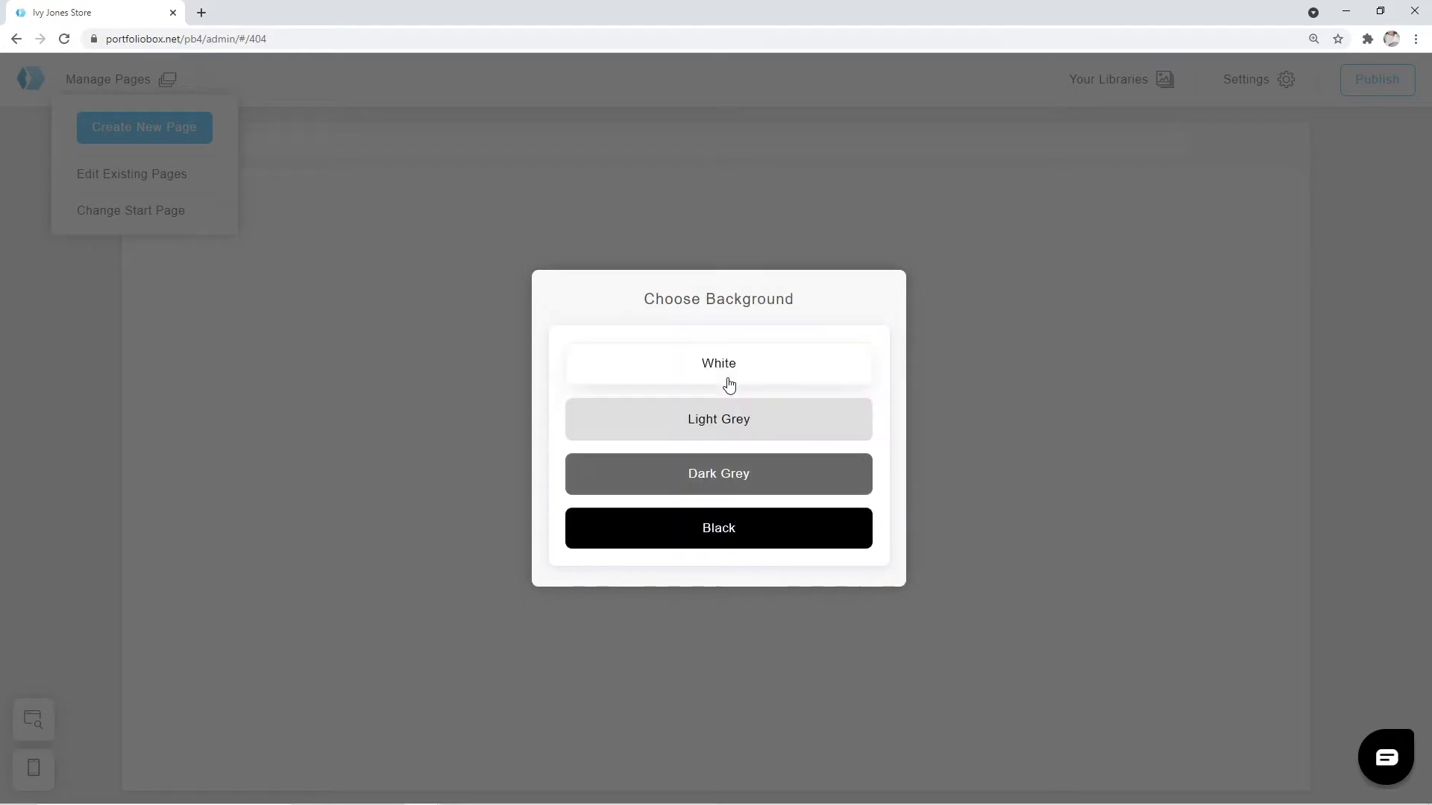
{"action": "left_click", "coordinate": [721, 363]}
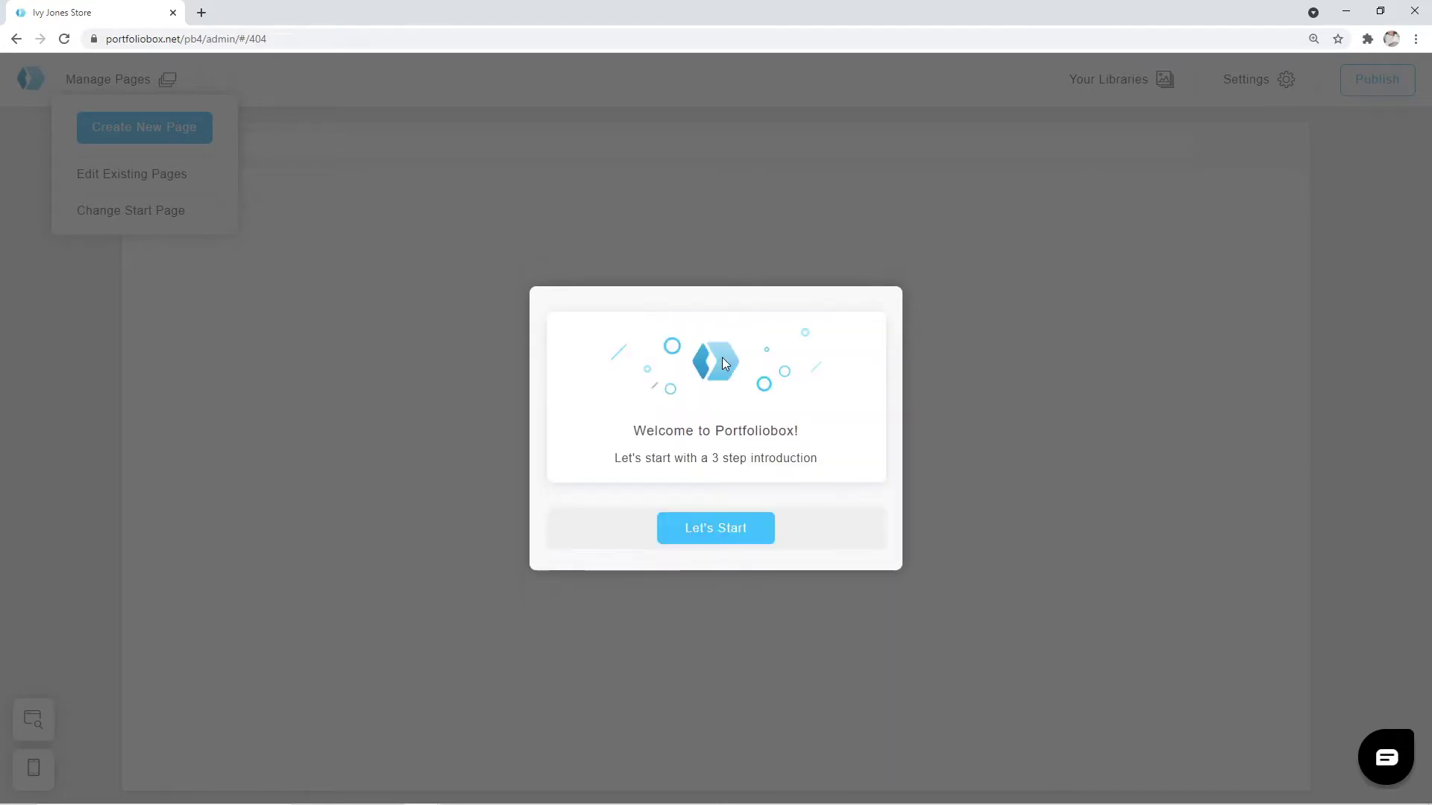
{"action": "left_click", "coordinate": [715, 535]}
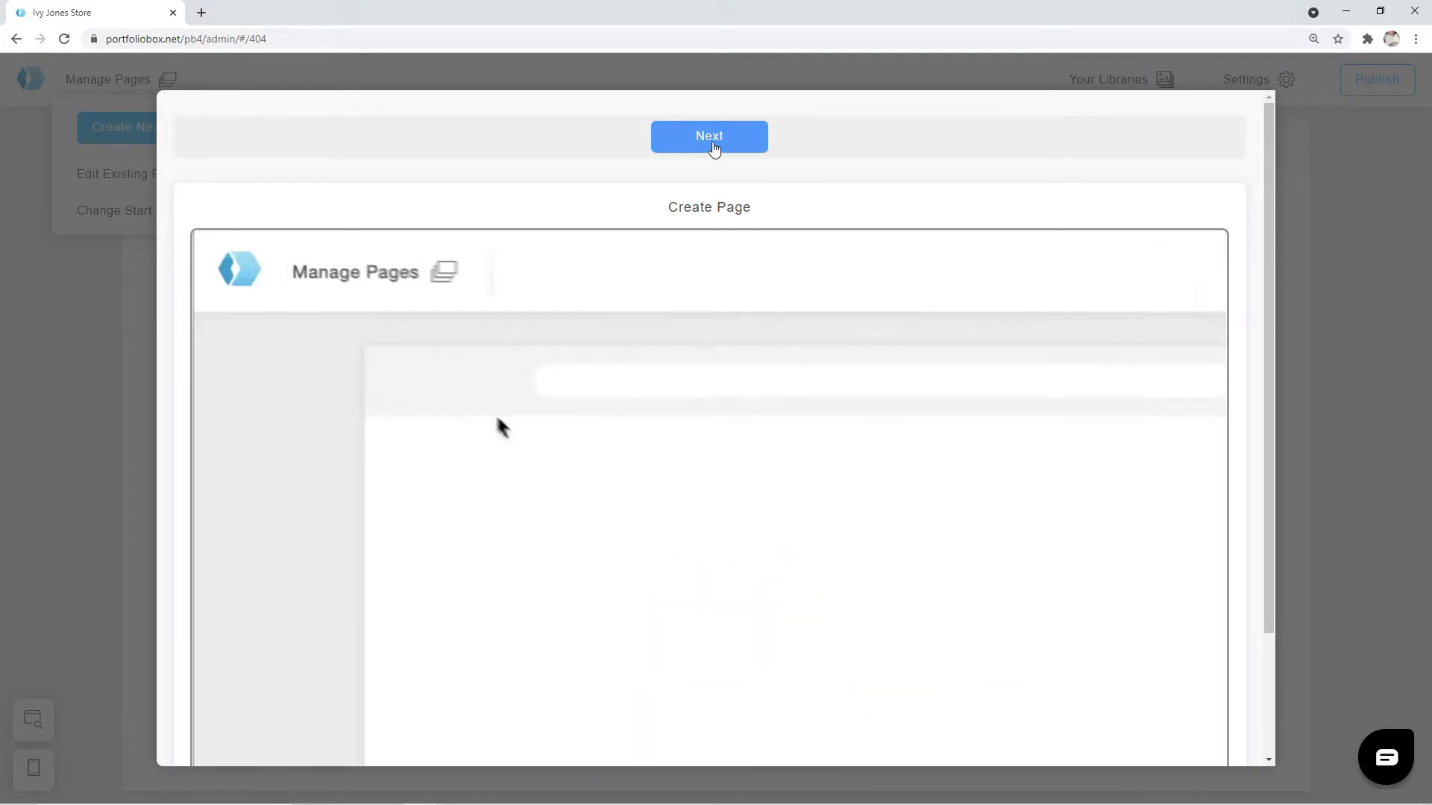
- Step through the Create Page, Change Content and Add New Section tour steps, then finish with Done
{"action": "left_click", "coordinate": [713, 148]}
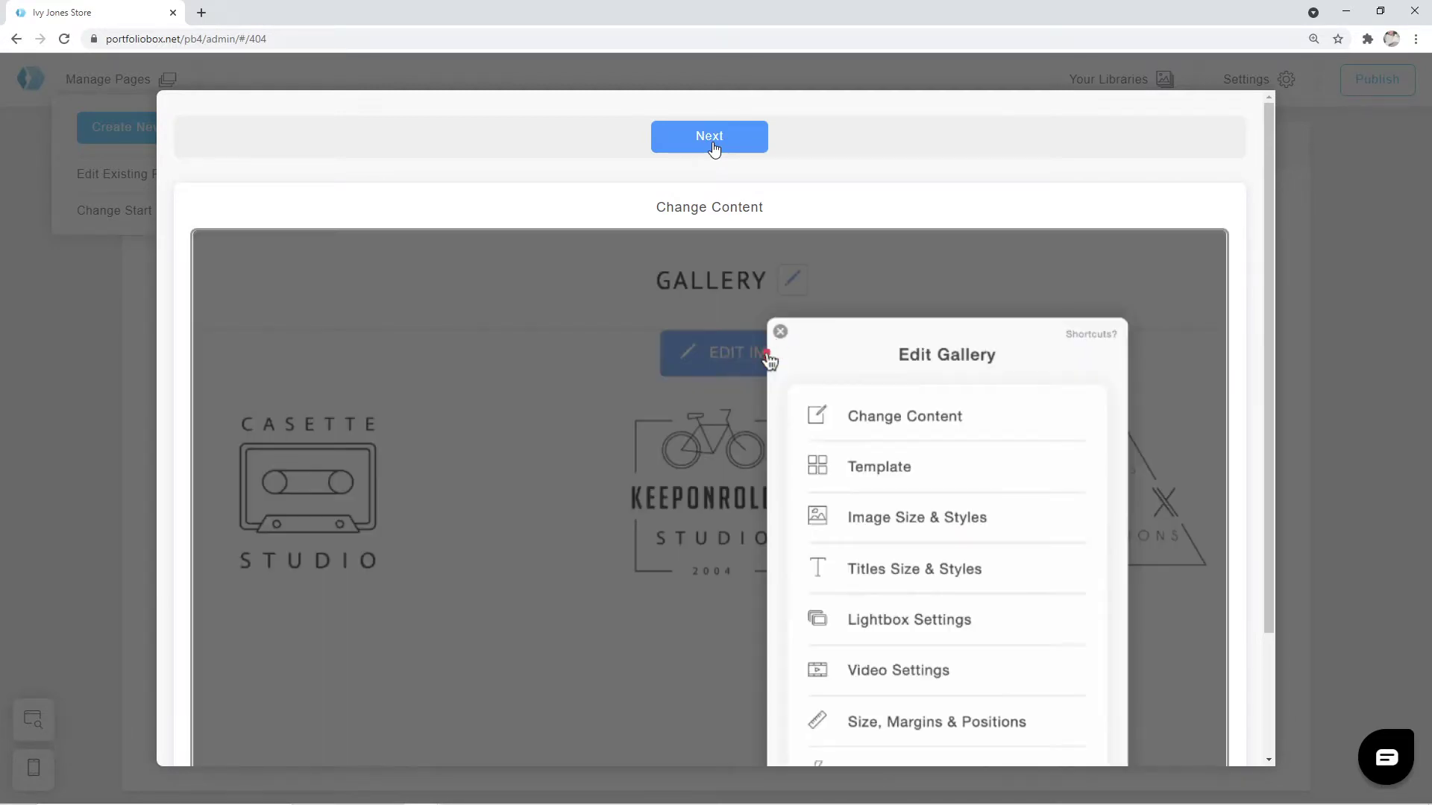
{"action": "left_click", "coordinate": [714, 149]}
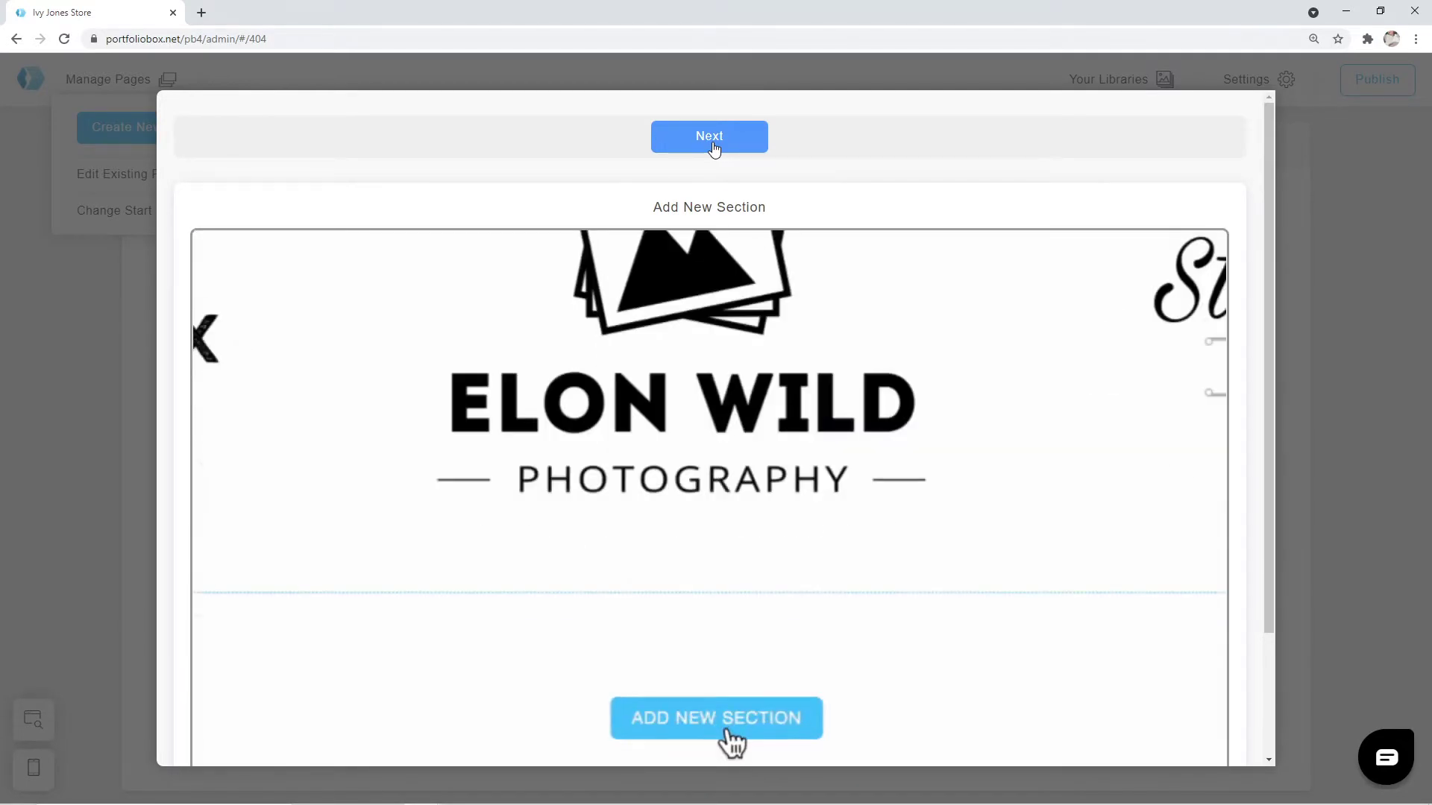
{"action": "left_click", "coordinate": [714, 147]}
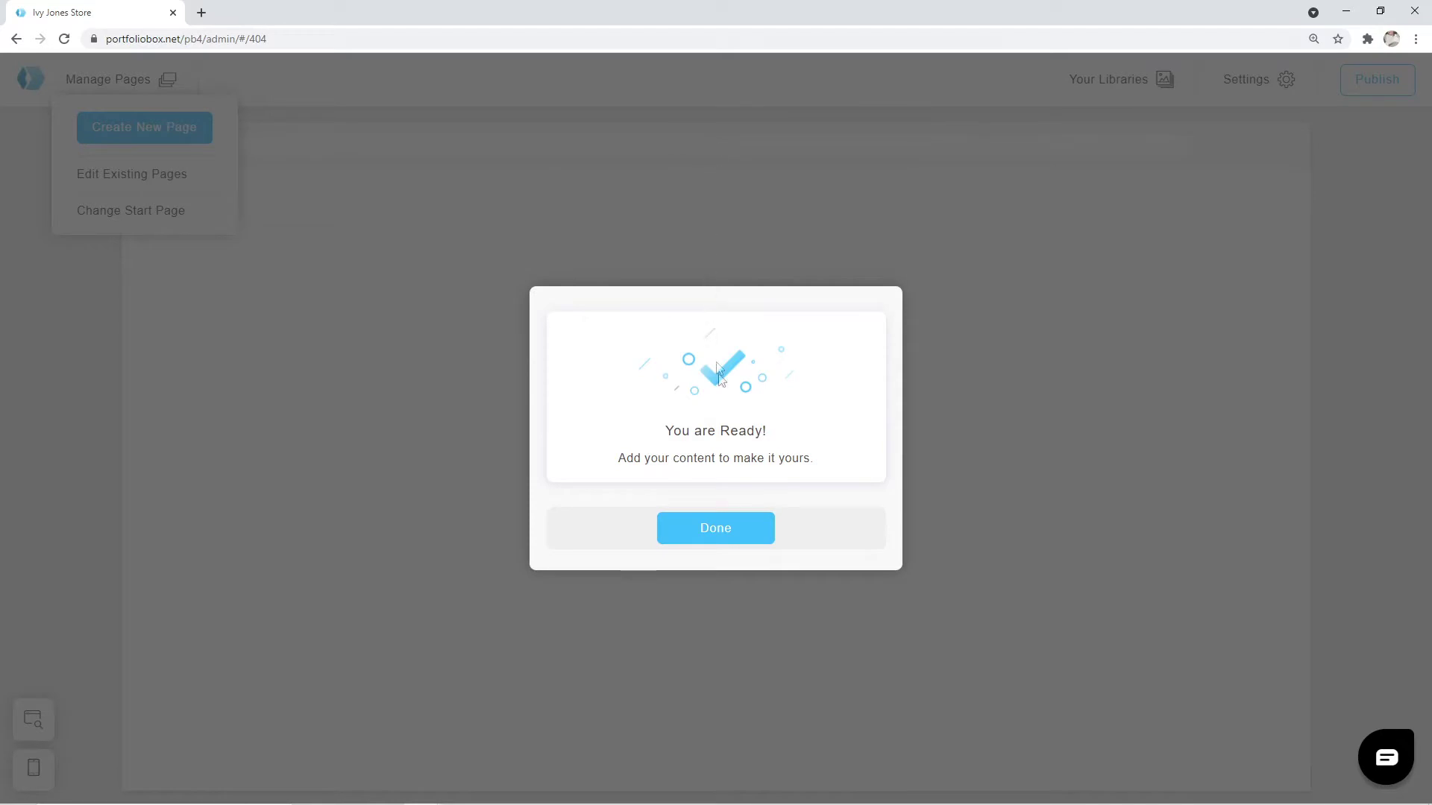
{"action": "left_click", "coordinate": [715, 529]}
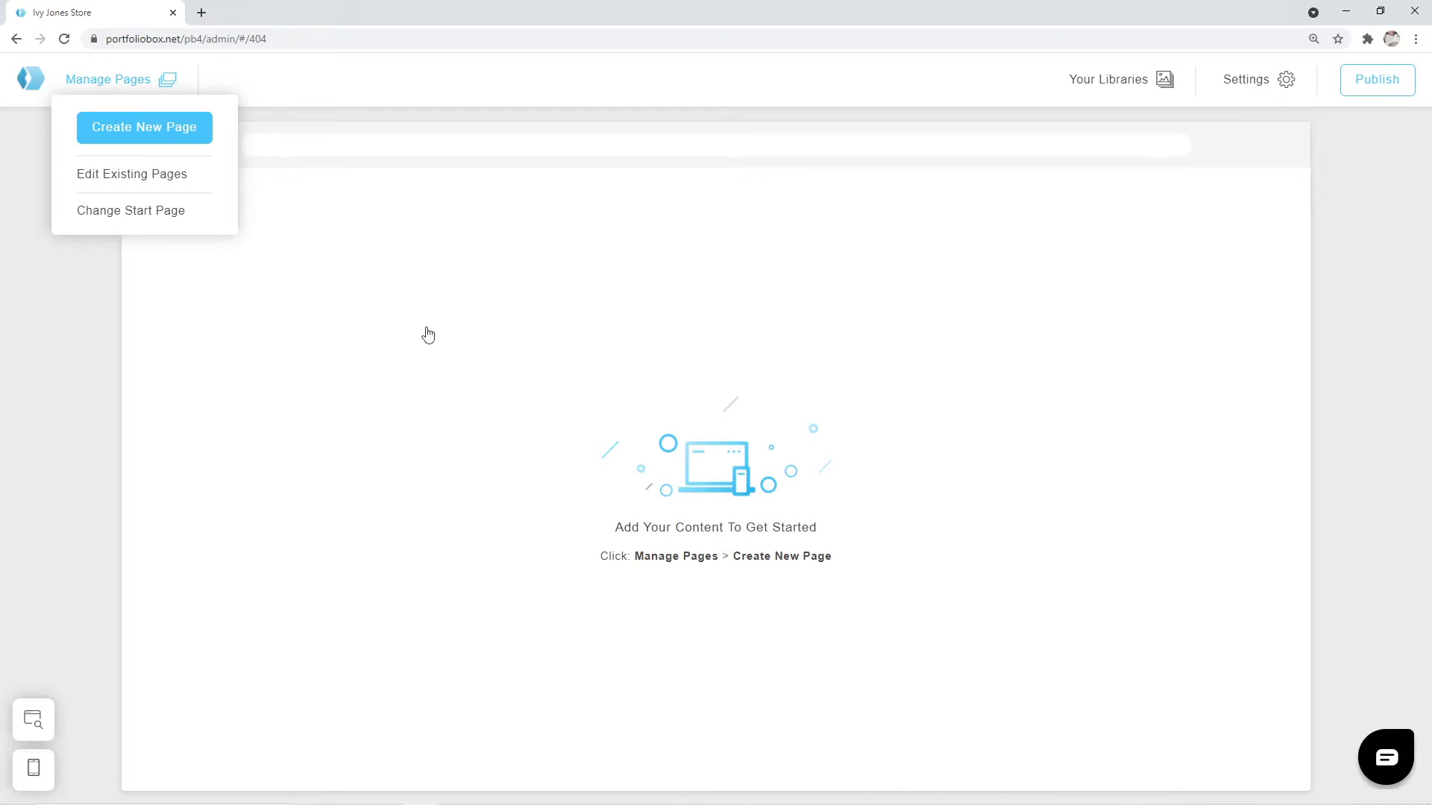
- Create a Cover page from the Cover 7 template titled 'Home'
{"action": "left_click", "coordinate": [151, 131]}
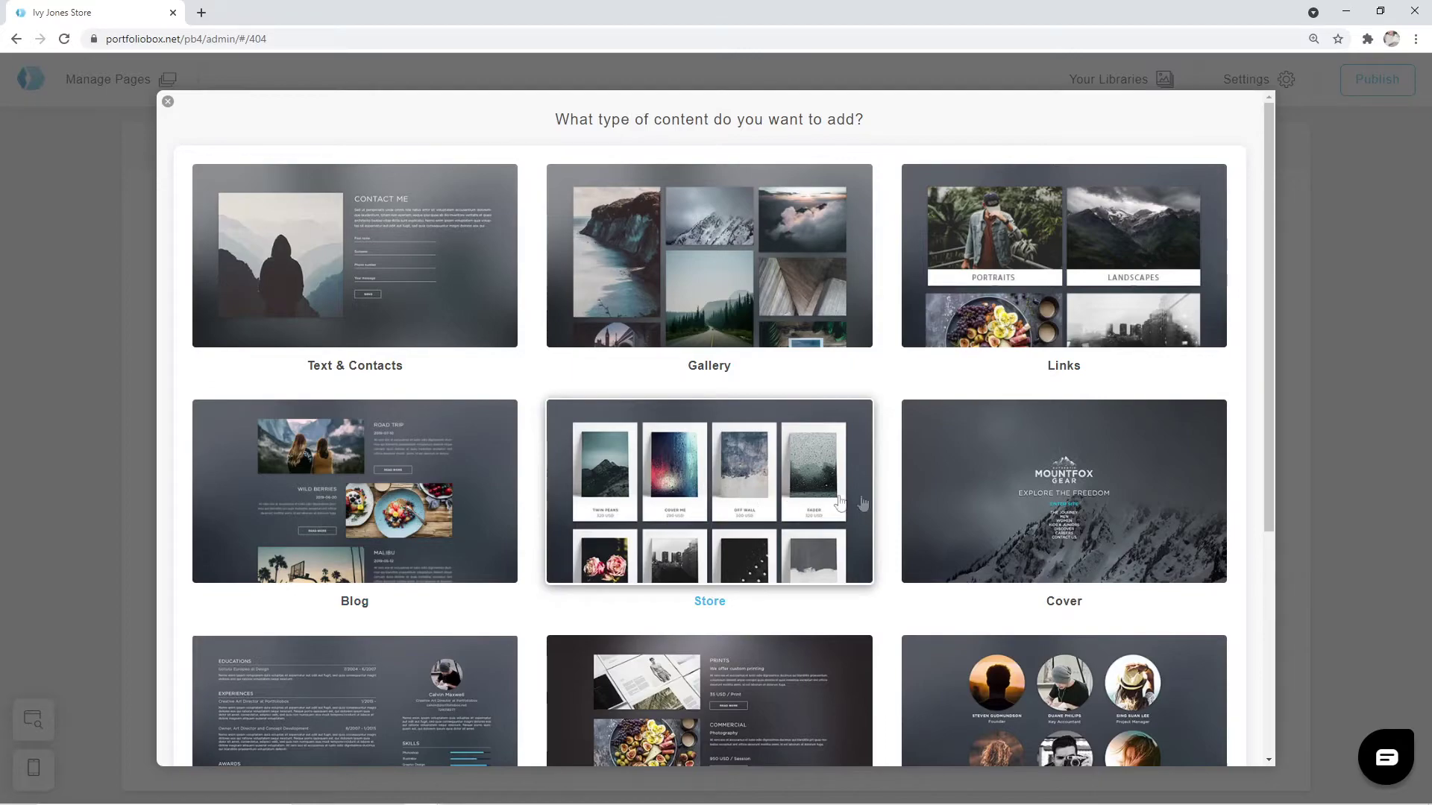
{"action": "left_click_drag", "start_coordinate": [1272, 485], "coordinate": [1269, 525]}
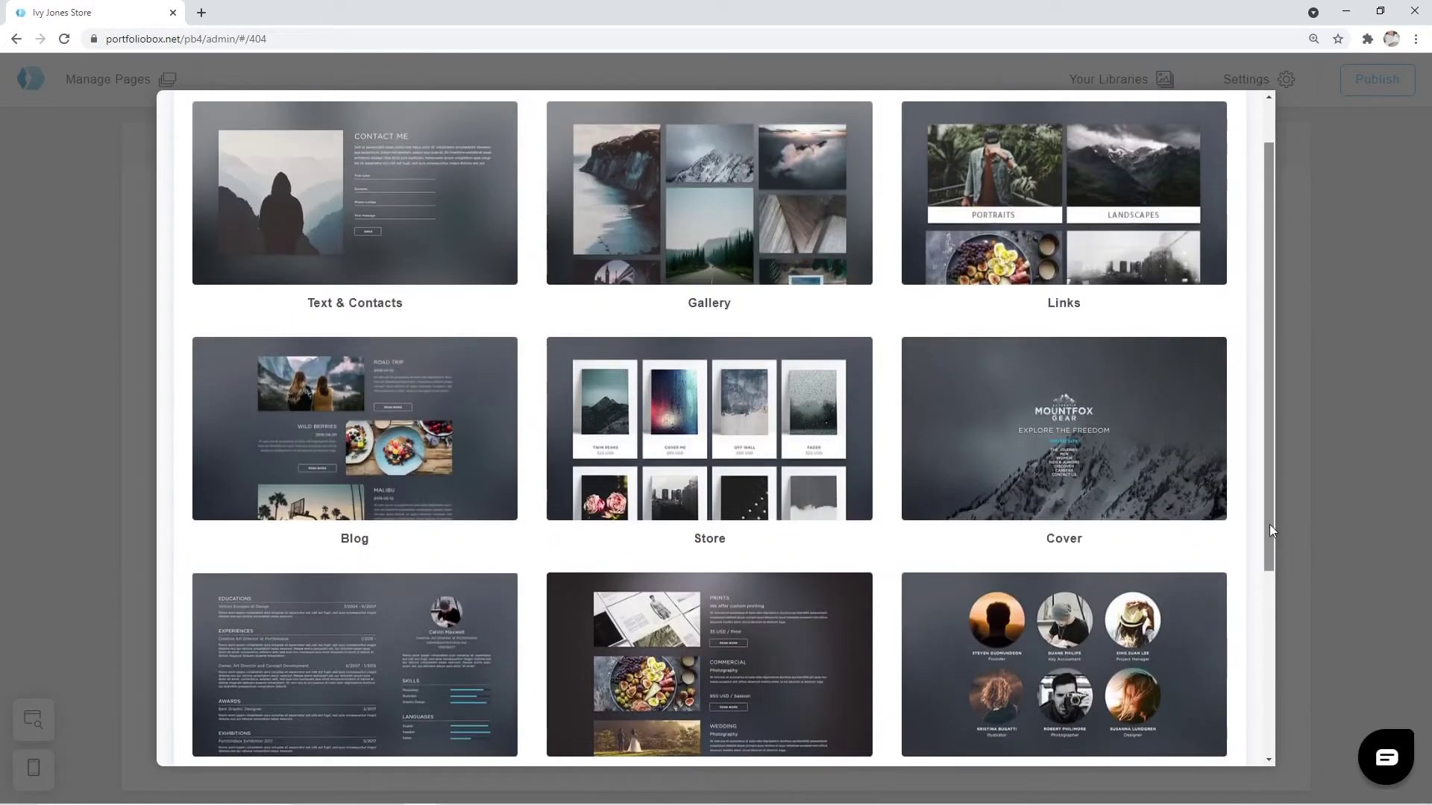
{"action": "left_click", "coordinate": [1063, 463]}
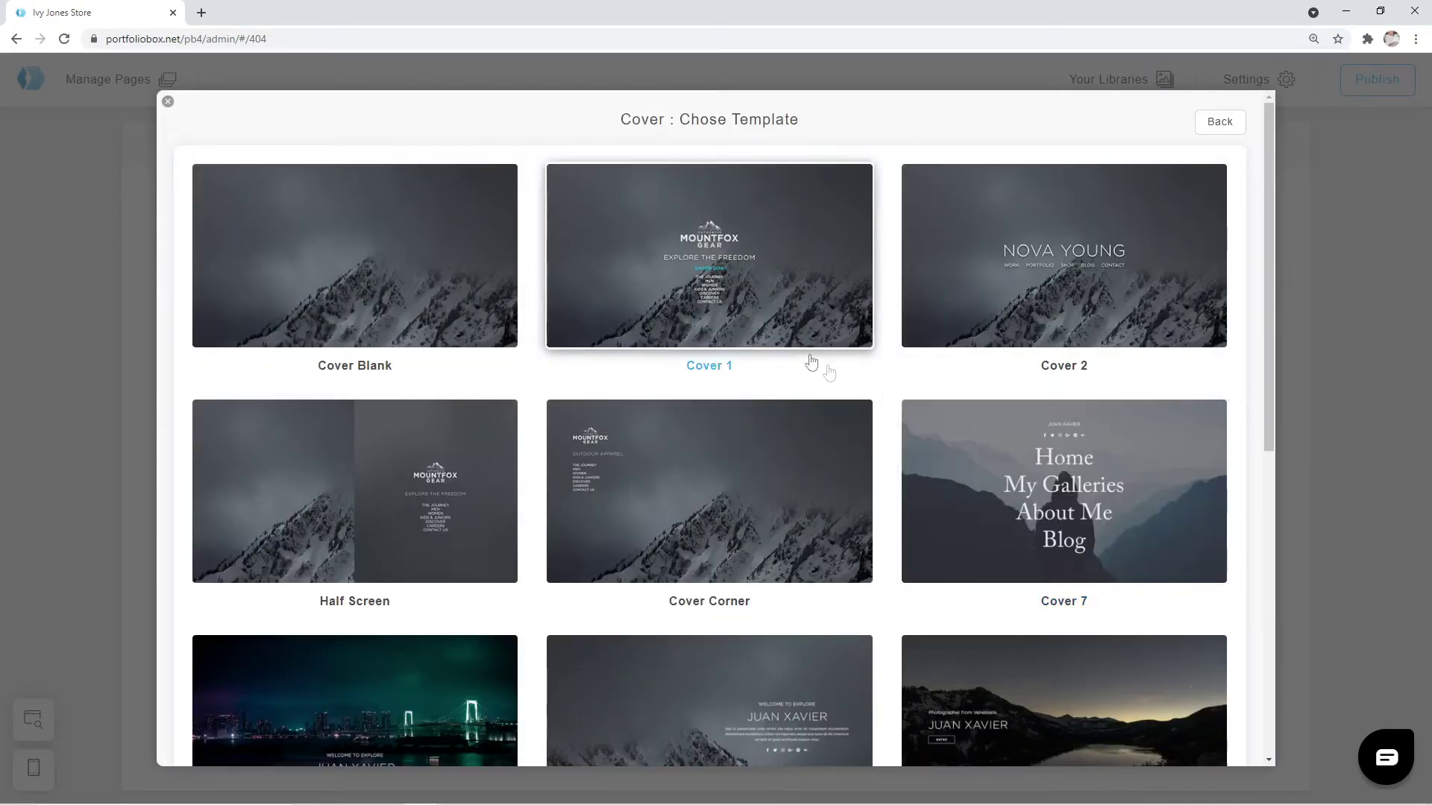
{"action": "left_click", "coordinate": [700, 297]}
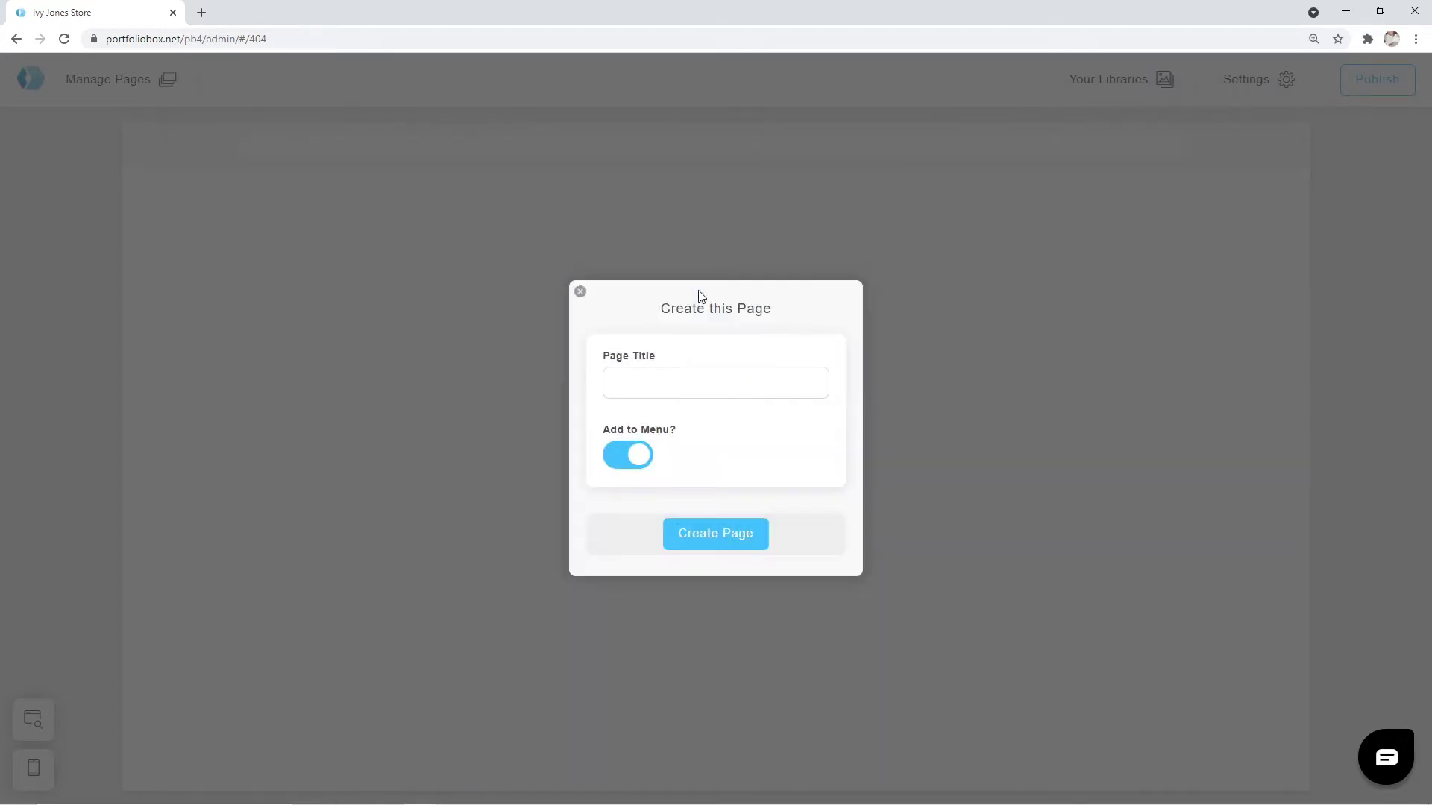
{"action": "left_click", "coordinate": [694, 381]}
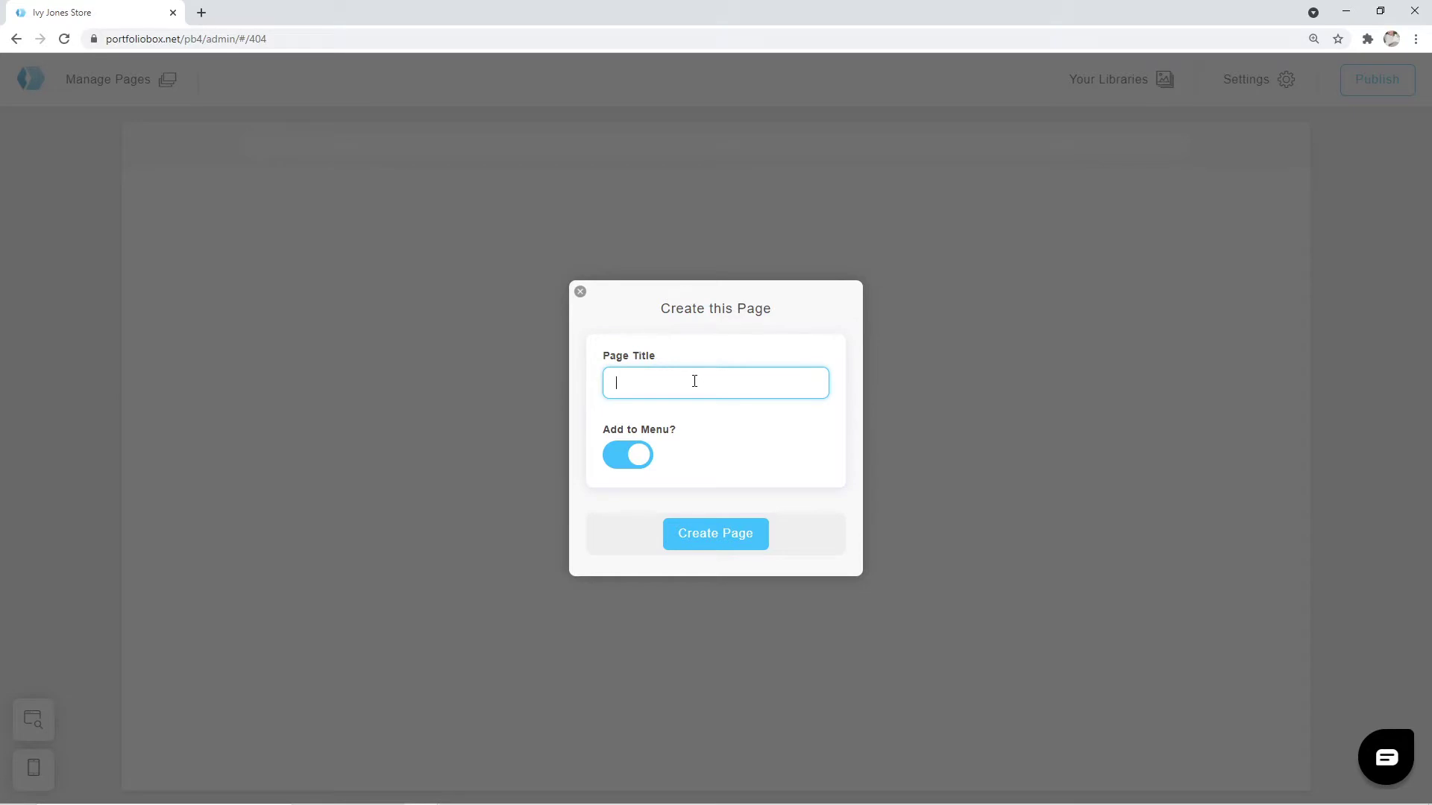
{"action": "type", "text": "Home"}
{"action": "left_click", "coordinate": [714, 537]}
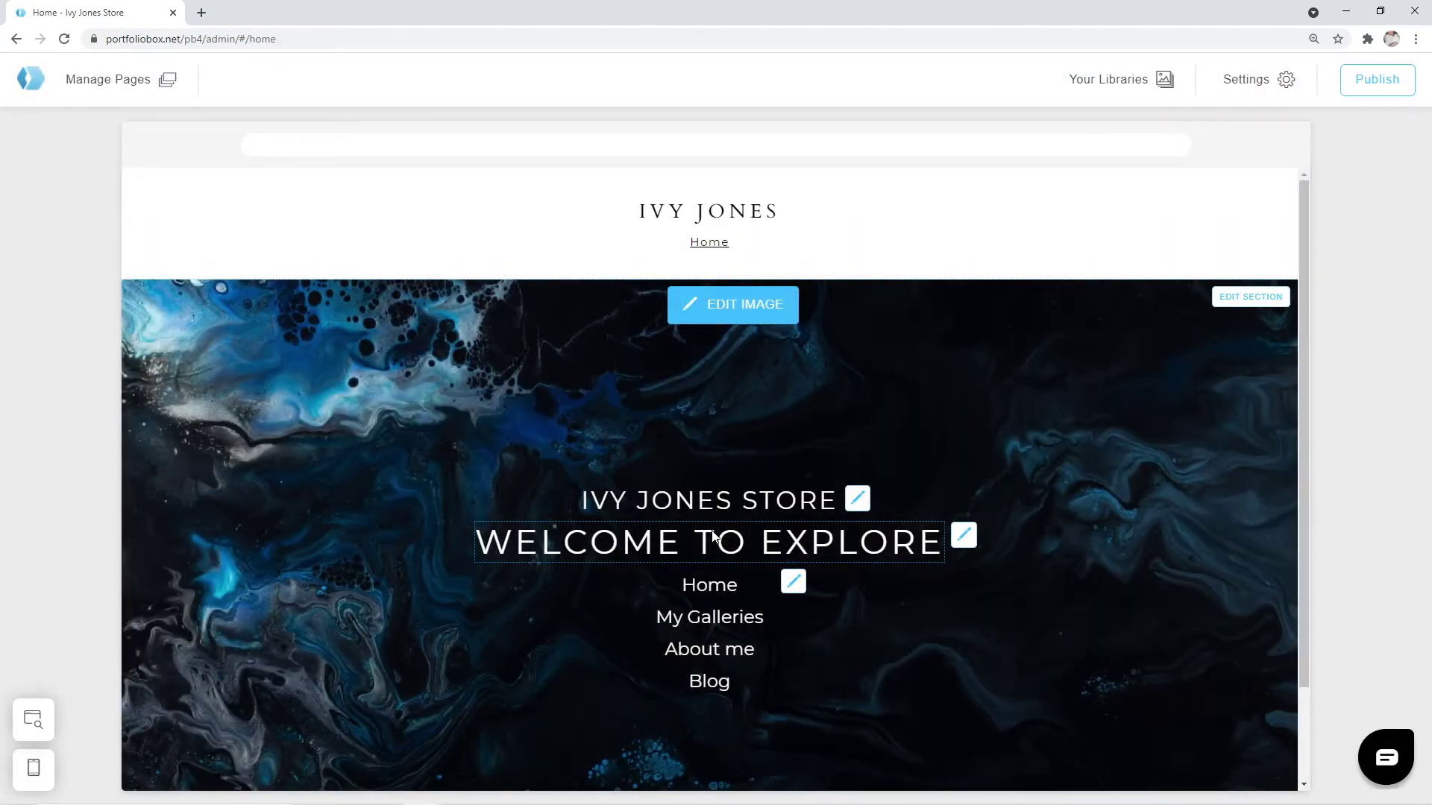
- Replace the marbled cover background with the uploaded pexels-ian-beckley-2440079.jpg rock-spire photo
{"action": "left_click", "coordinate": [734, 304]}
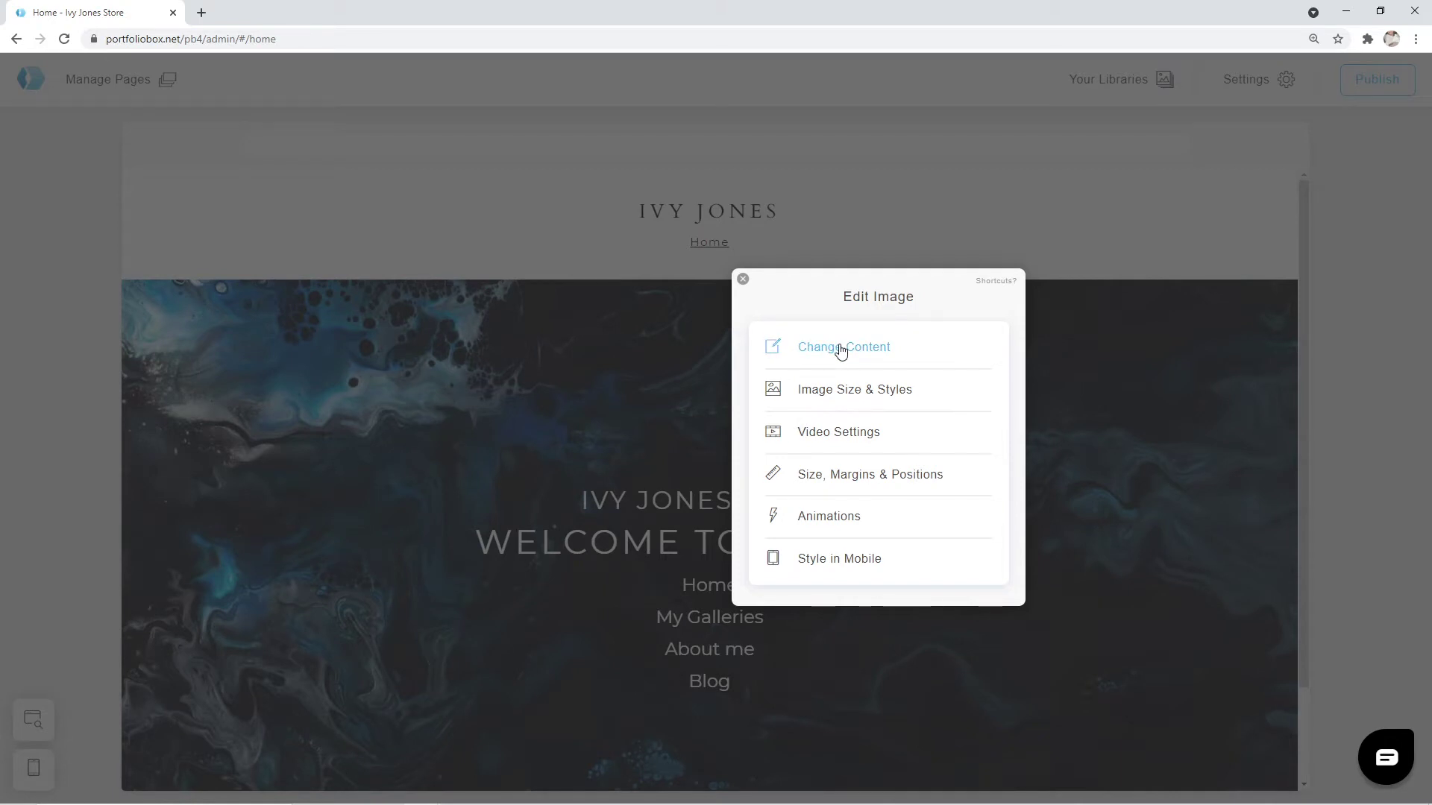
{"action": "left_click", "coordinate": [841, 352]}
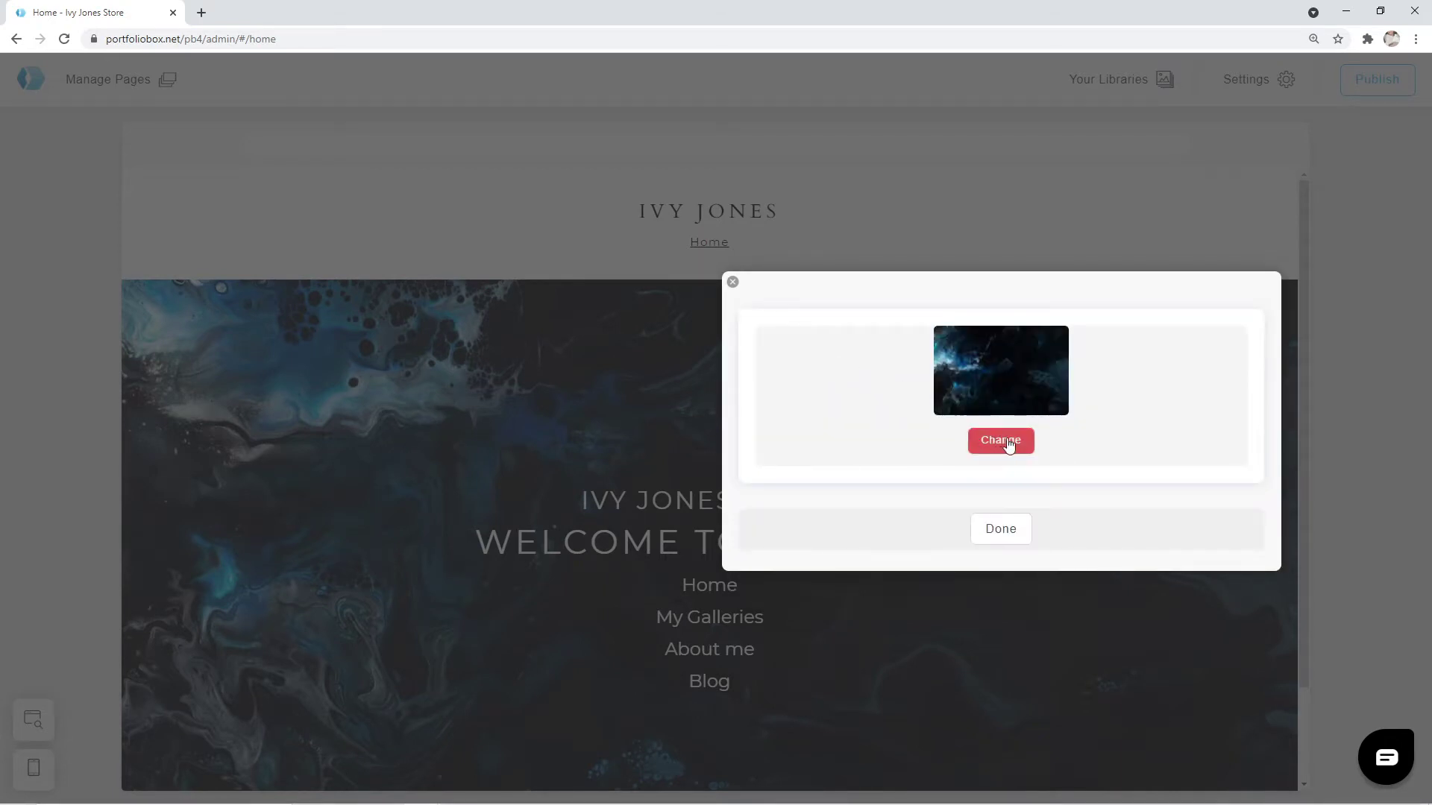
{"action": "left_click", "coordinate": [1010, 445]}
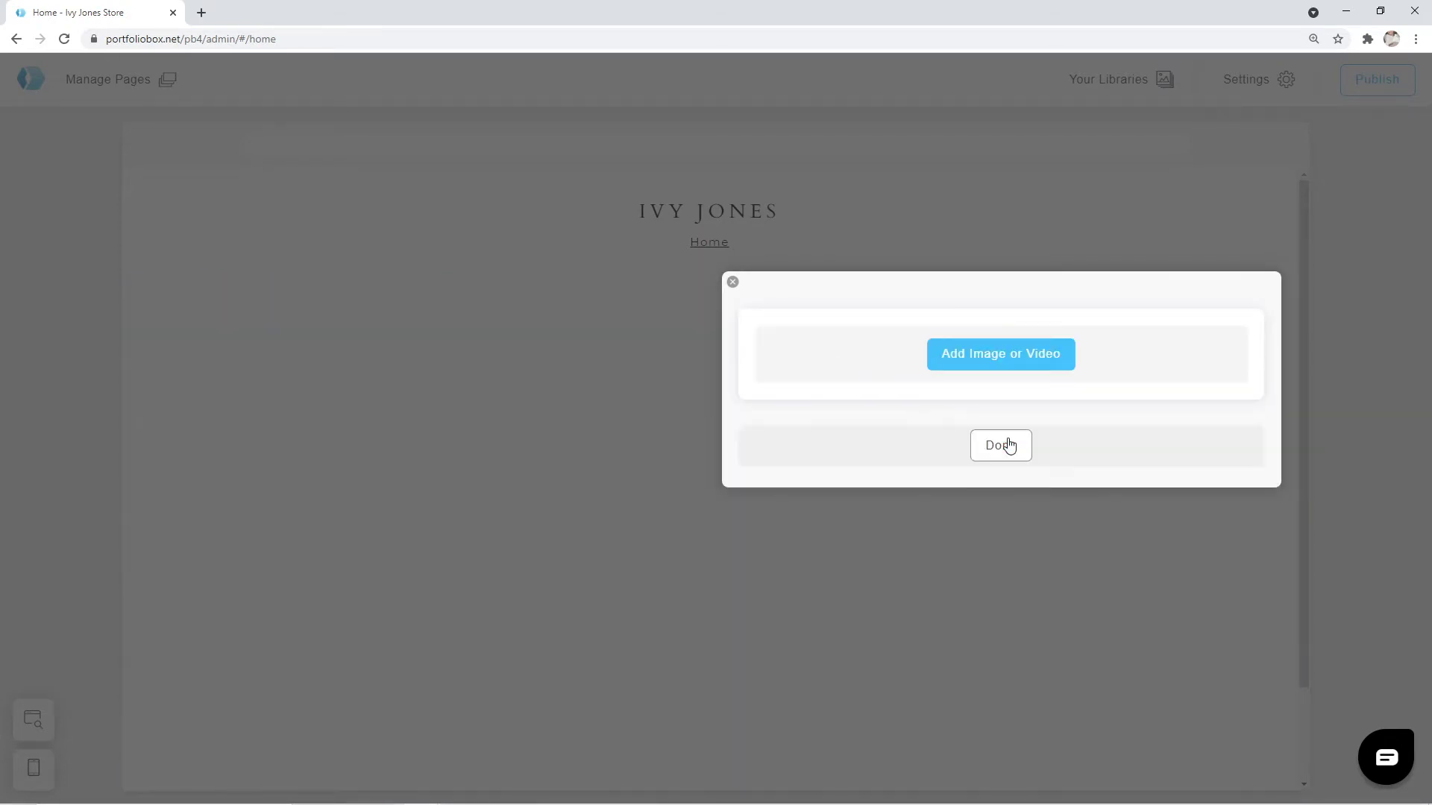
{"action": "left_click", "coordinate": [1002, 361]}
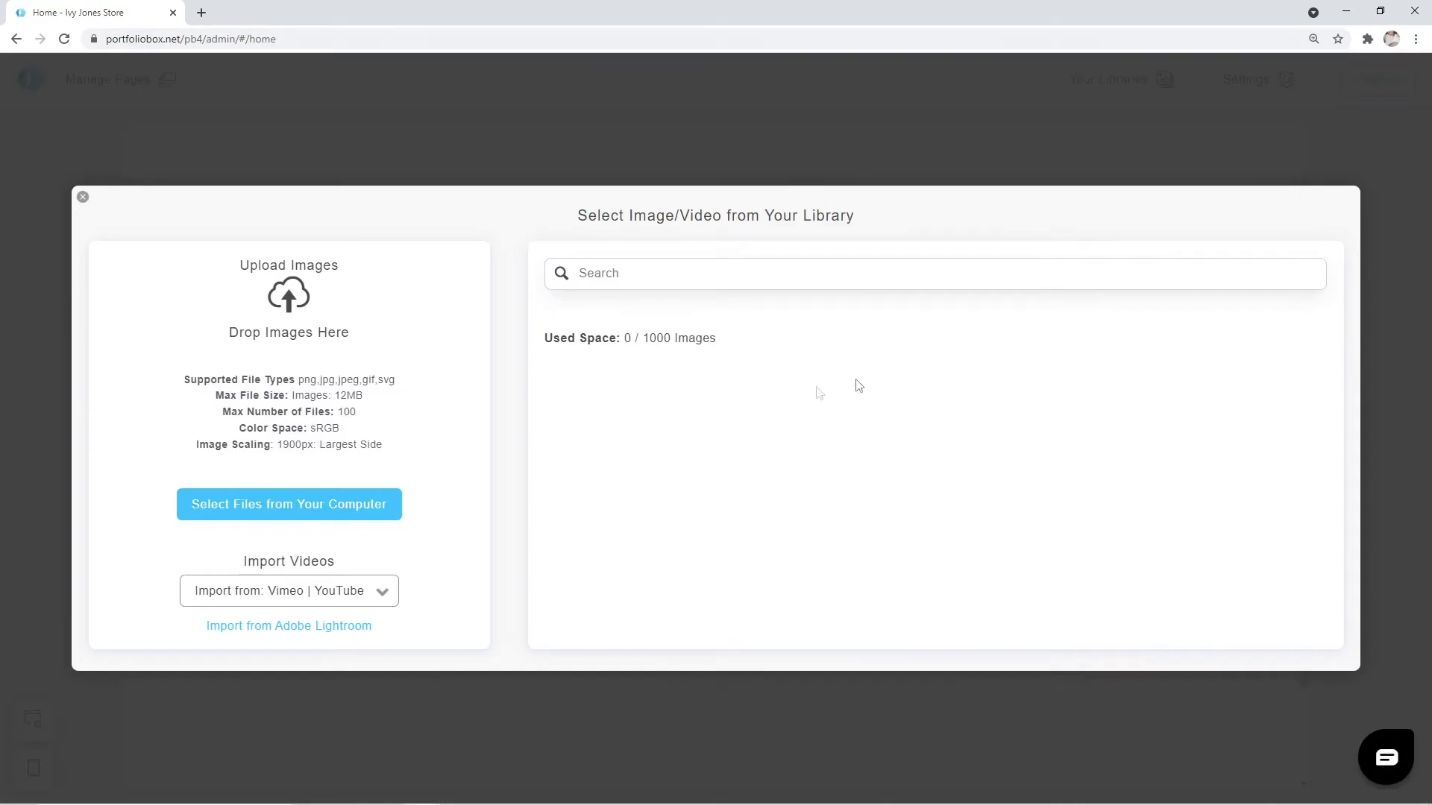
{"action": "left_click", "coordinate": [287, 514]}
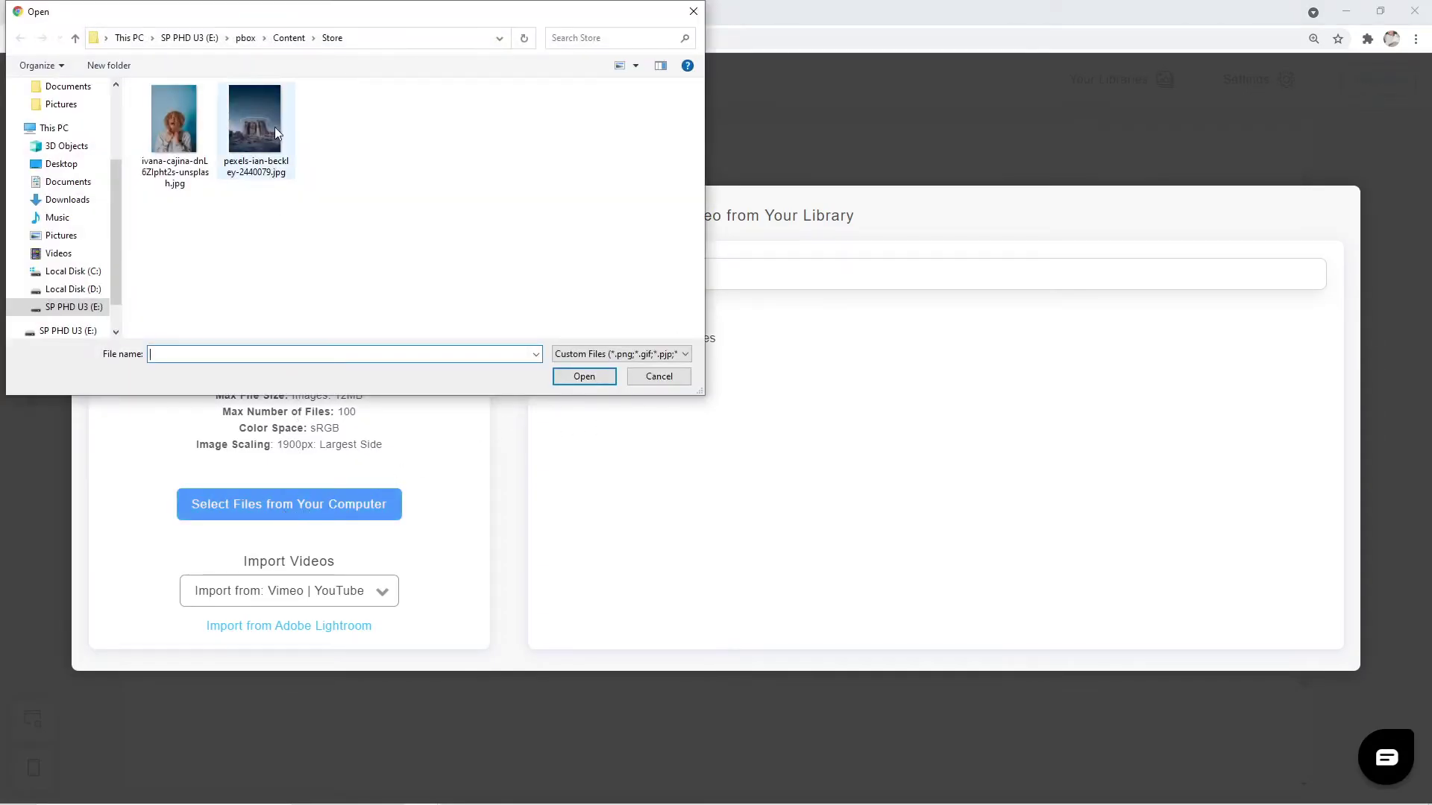
{"action": "left_click", "coordinate": [275, 126]}
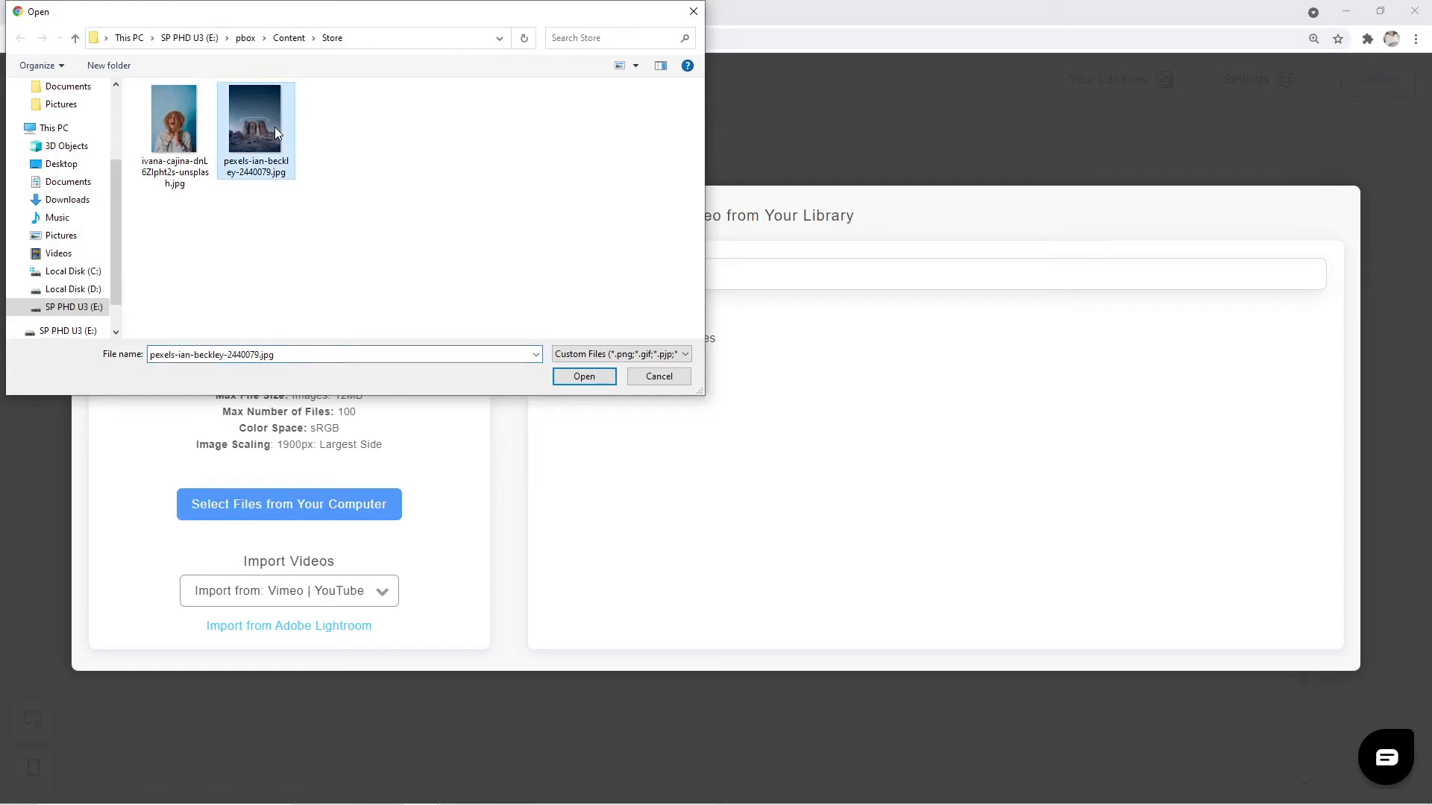
{"action": "left_click", "coordinate": [579, 382]}
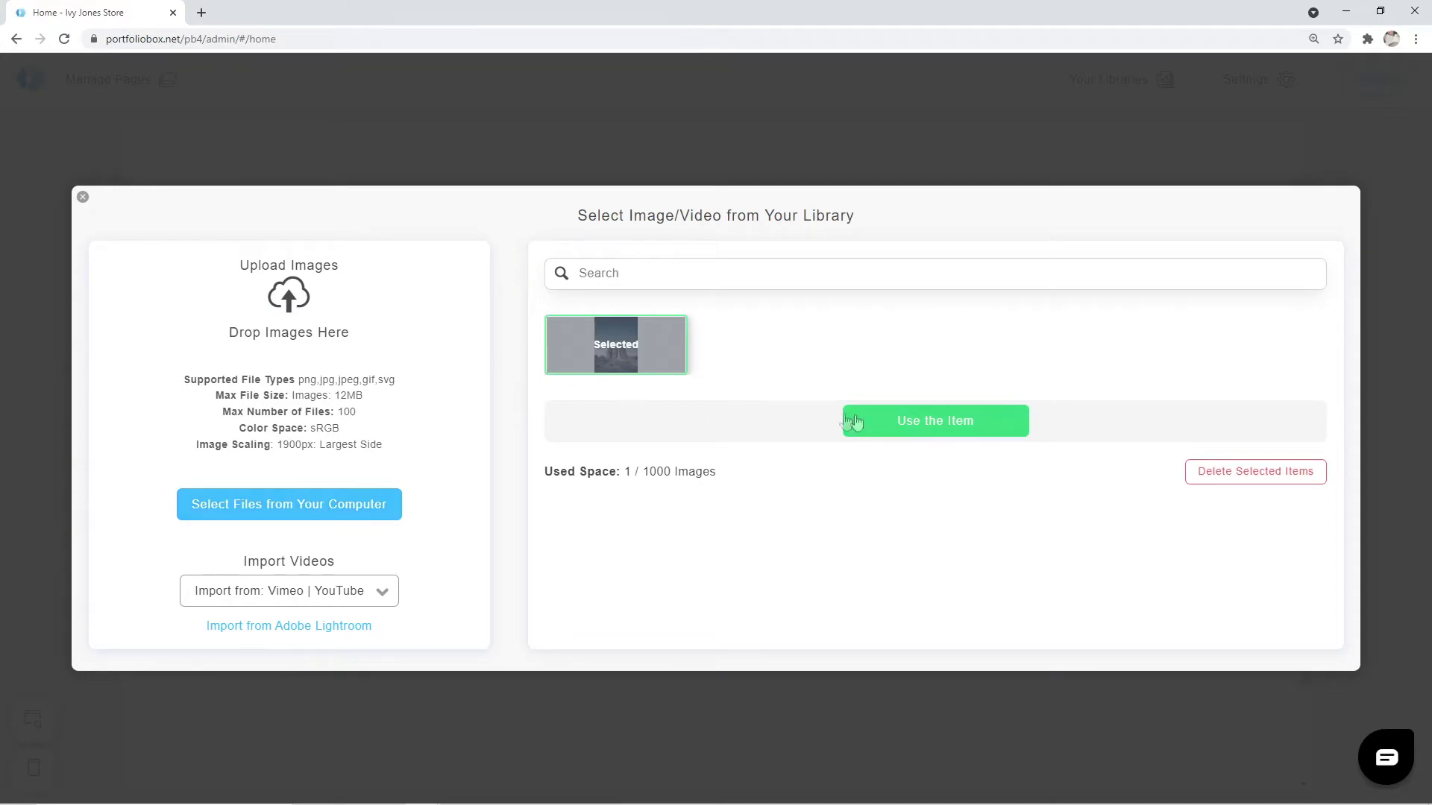
{"action": "left_click", "coordinate": [925, 423]}
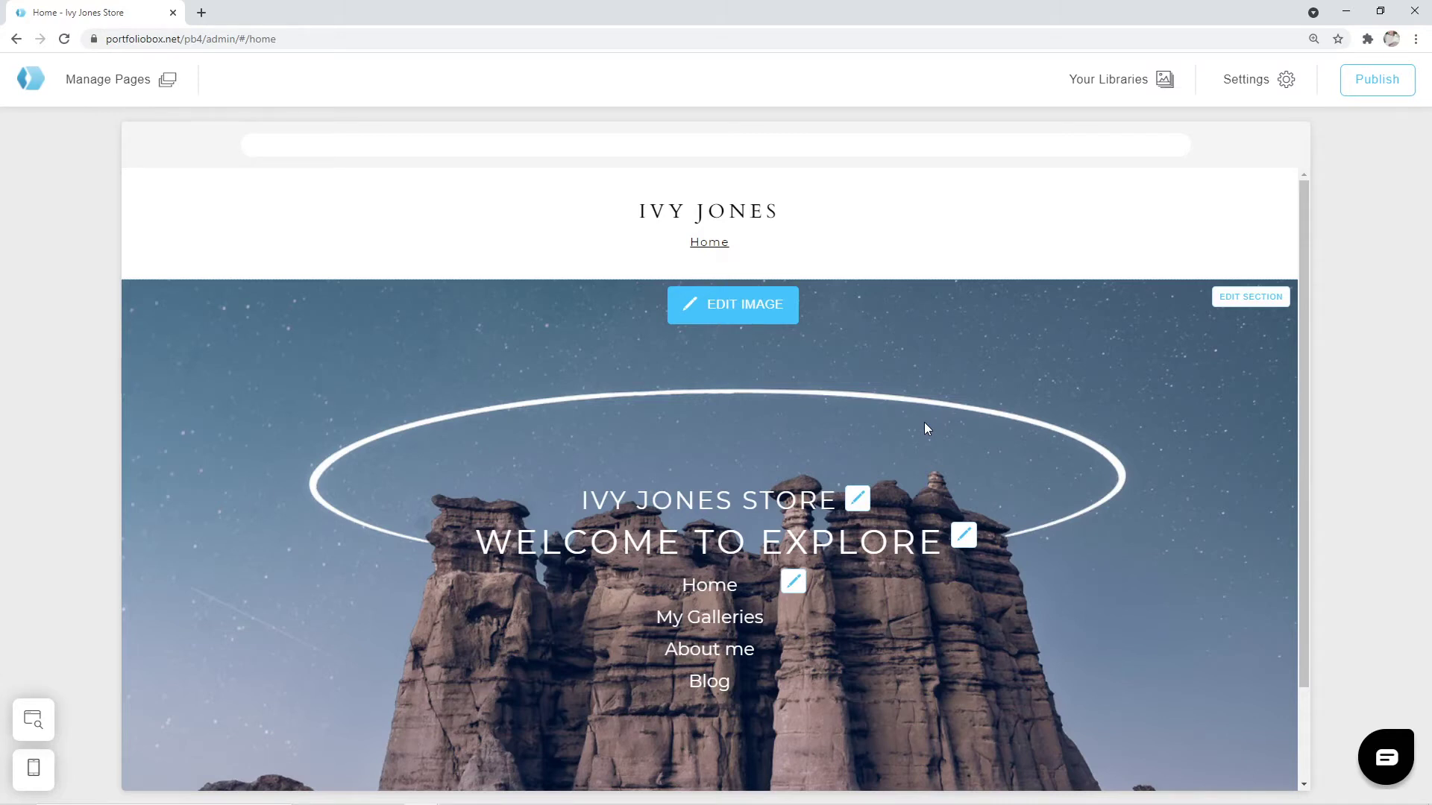
- Replace the IVY JONES STORE heading text with 'Photography'
{"action": "left_click", "coordinate": [859, 499]}
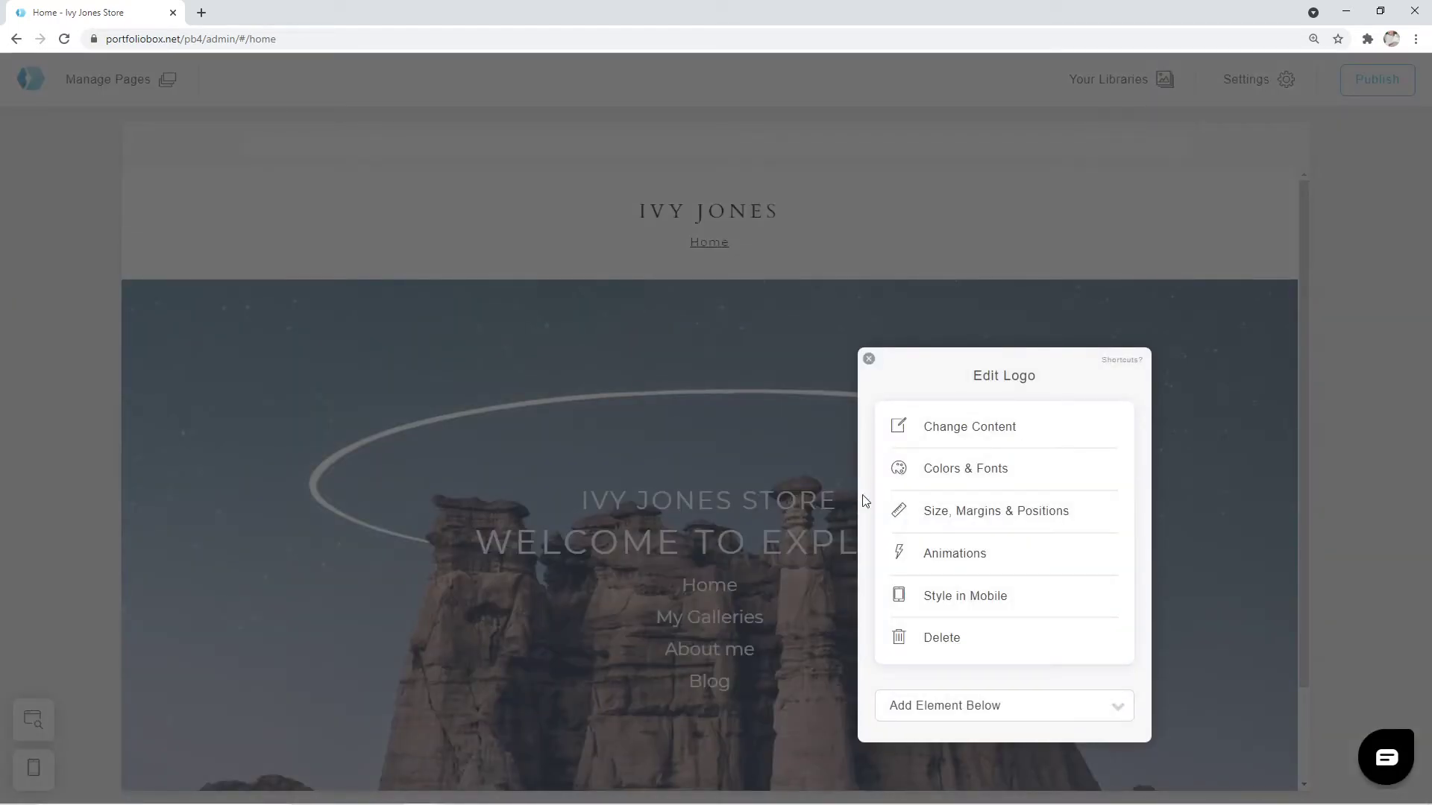
{"action": "left_click", "coordinate": [946, 440]}
{"action": "left_click_drag", "start_coordinate": [1010, 470], "coordinate": [889, 477]}
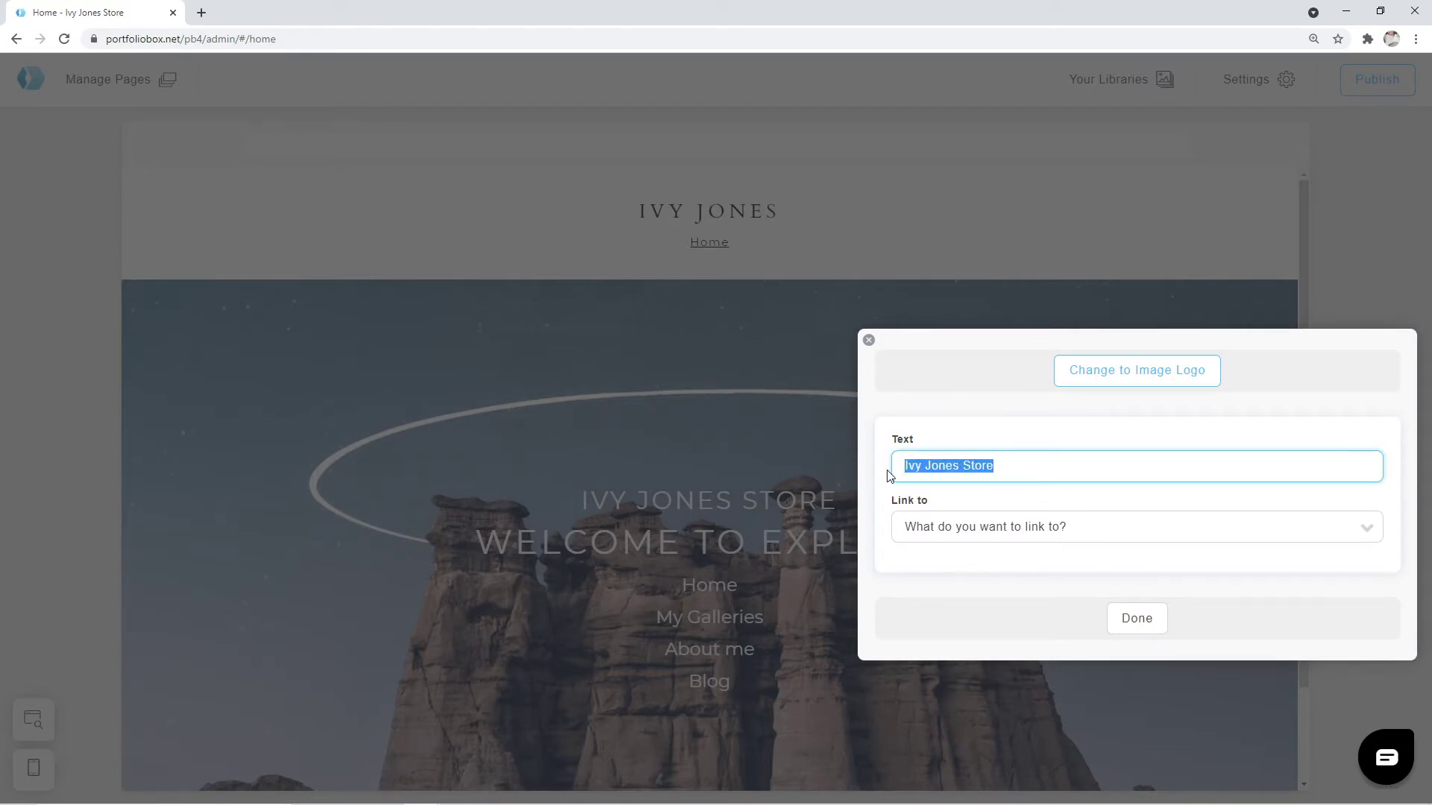
{"action": "type", "text": "Photogr"}
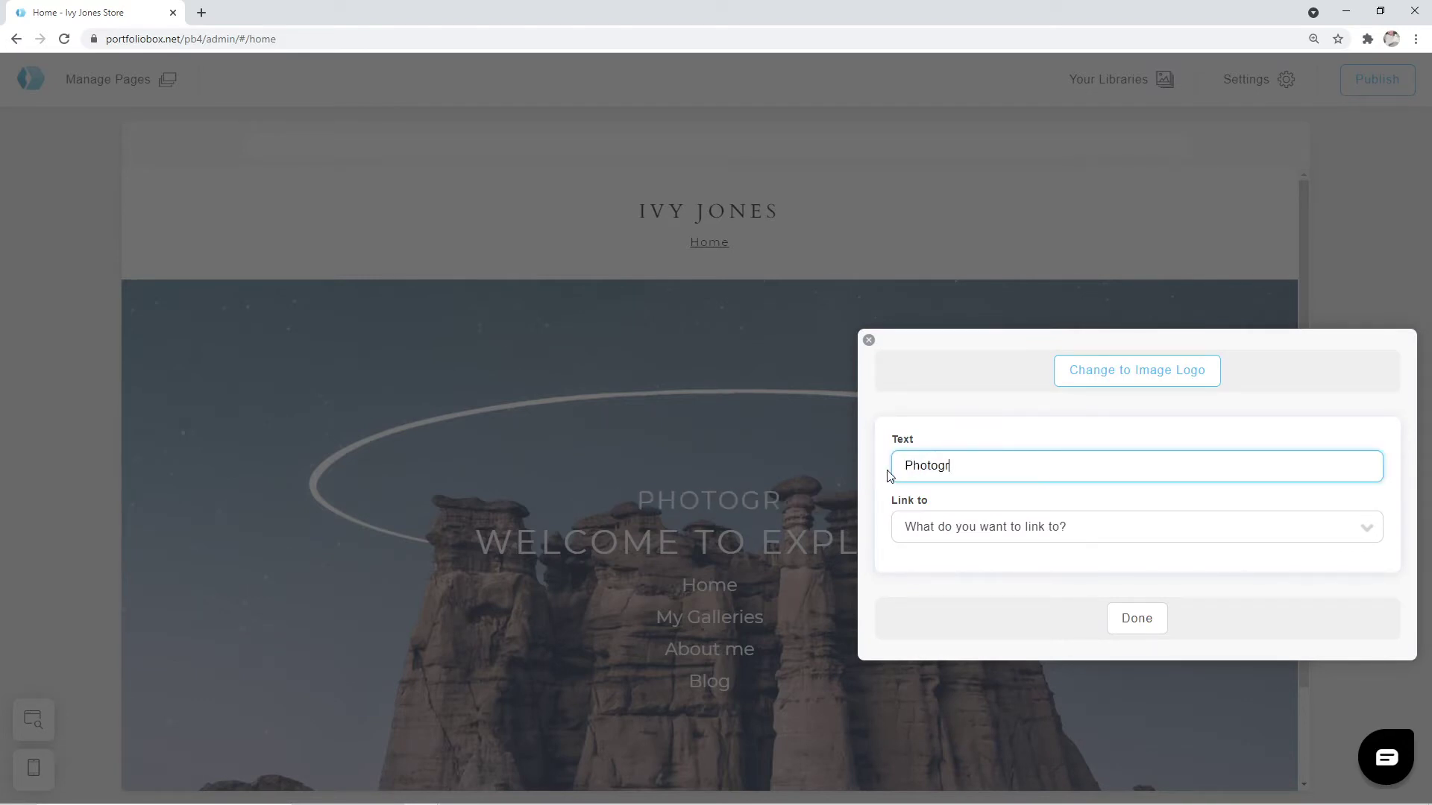
{"action": "type", "text": "aphy"}
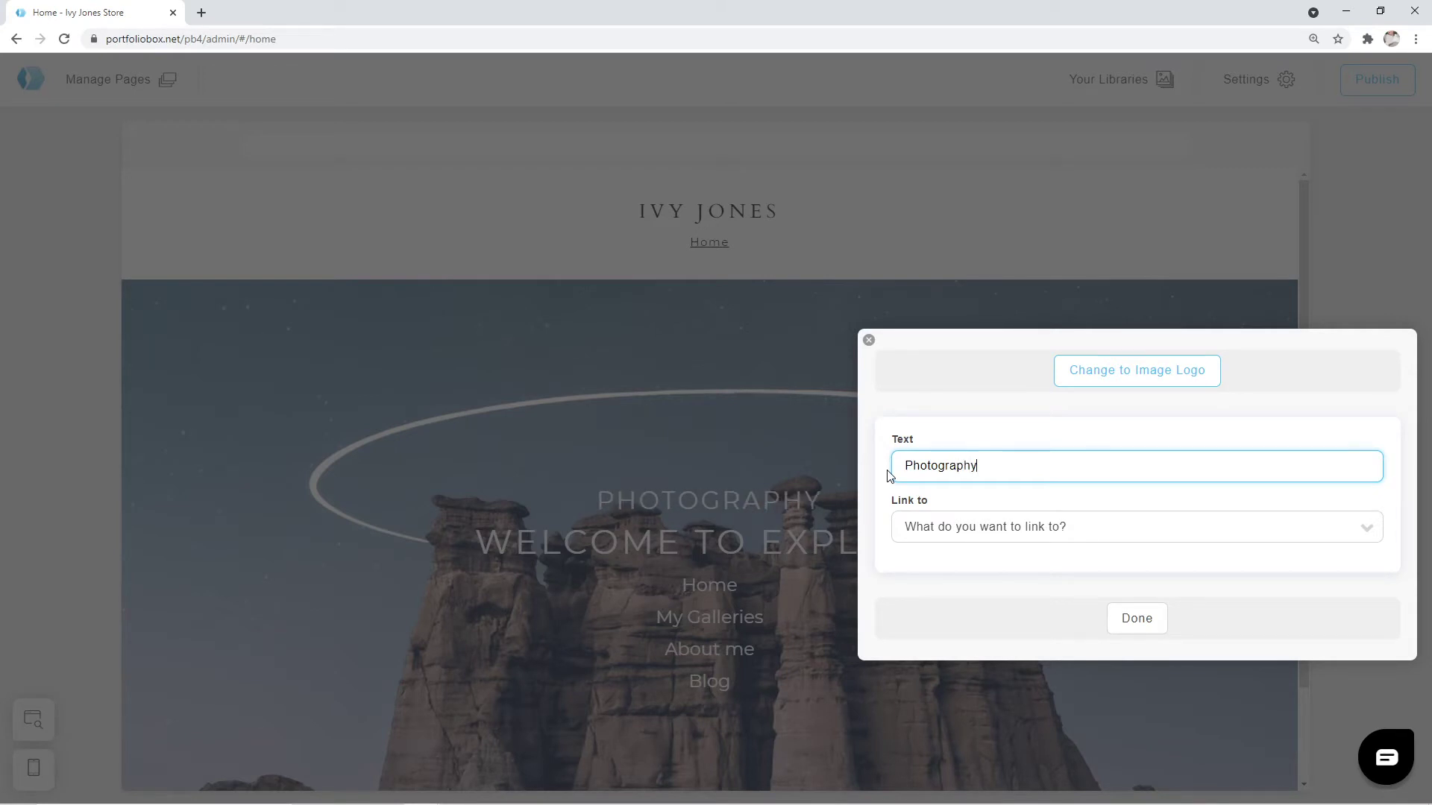
{"action": "left_click", "coordinate": [1149, 627]}
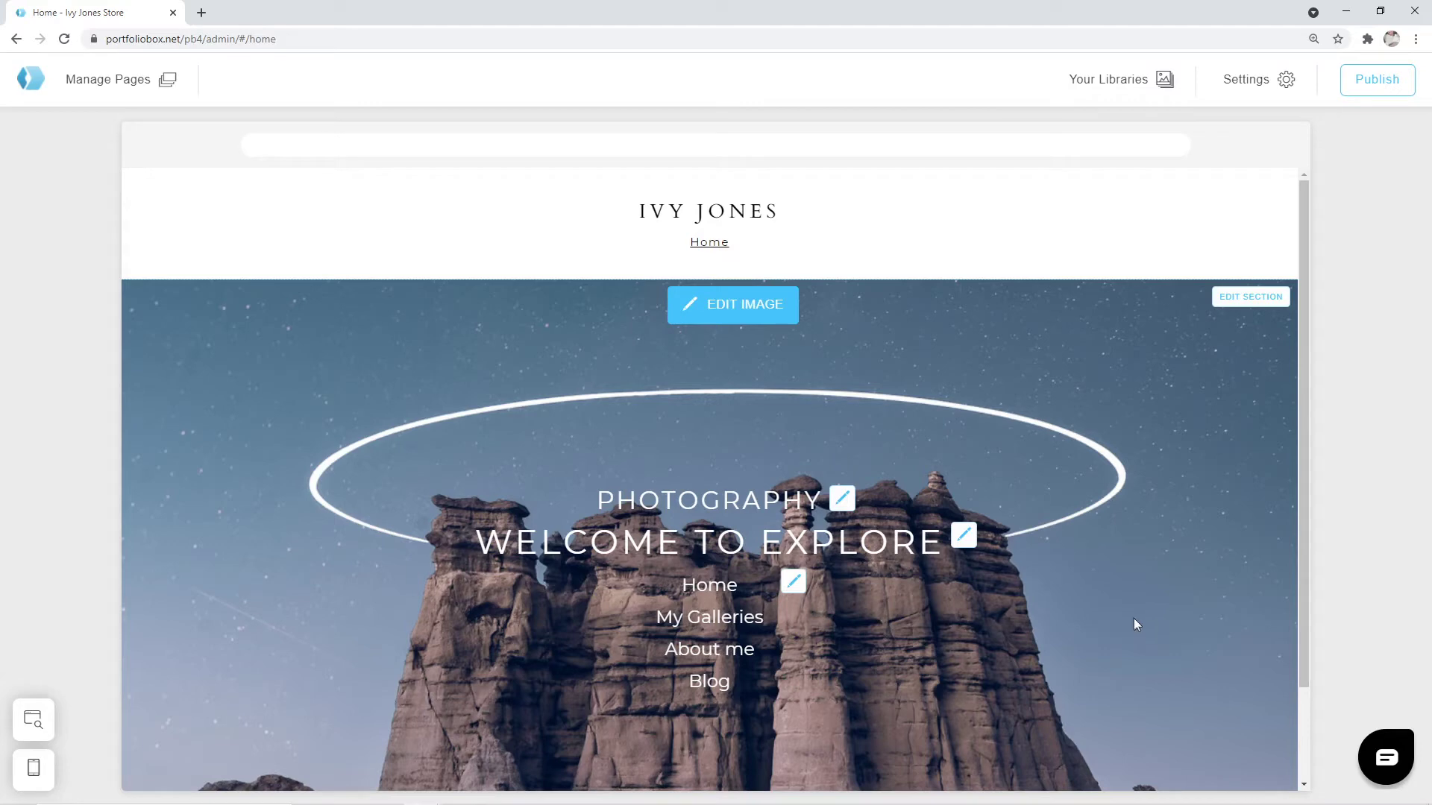
{"action": "left_click", "coordinate": [840, 504]}
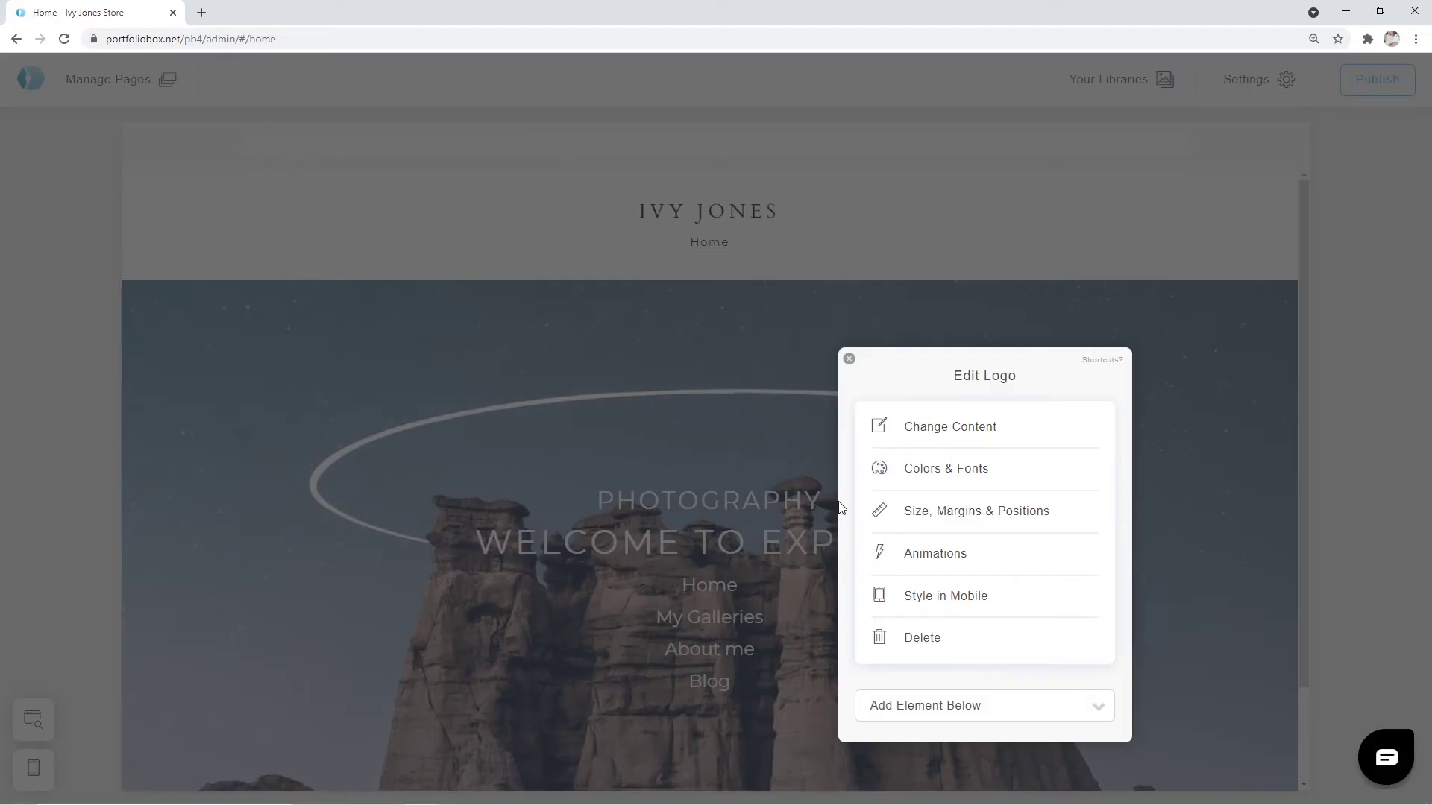
- Set the Links font size to 1.25em and close the text toolbar
{"action": "left_click", "coordinate": [924, 470]}
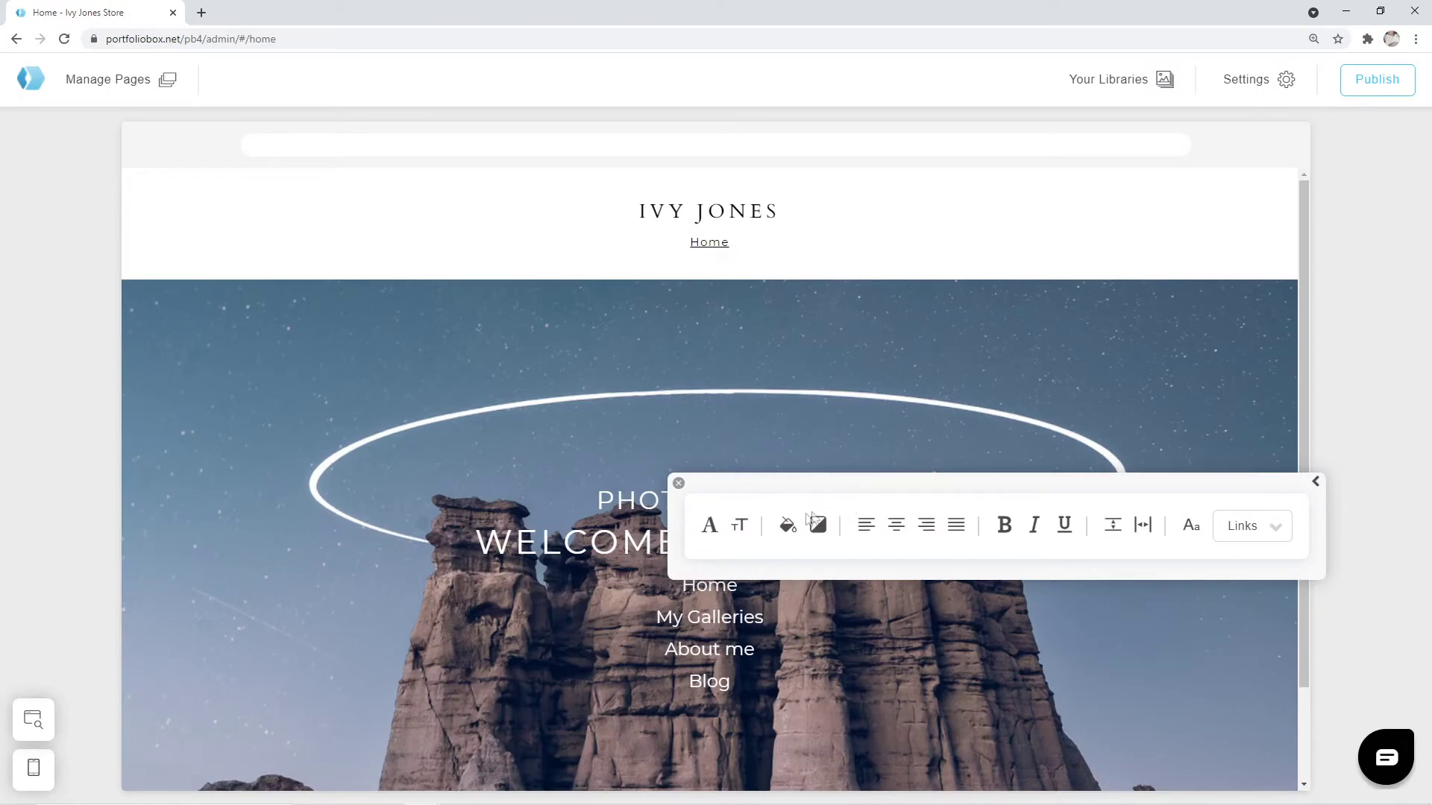
{"action": "left_click", "coordinate": [742, 528]}
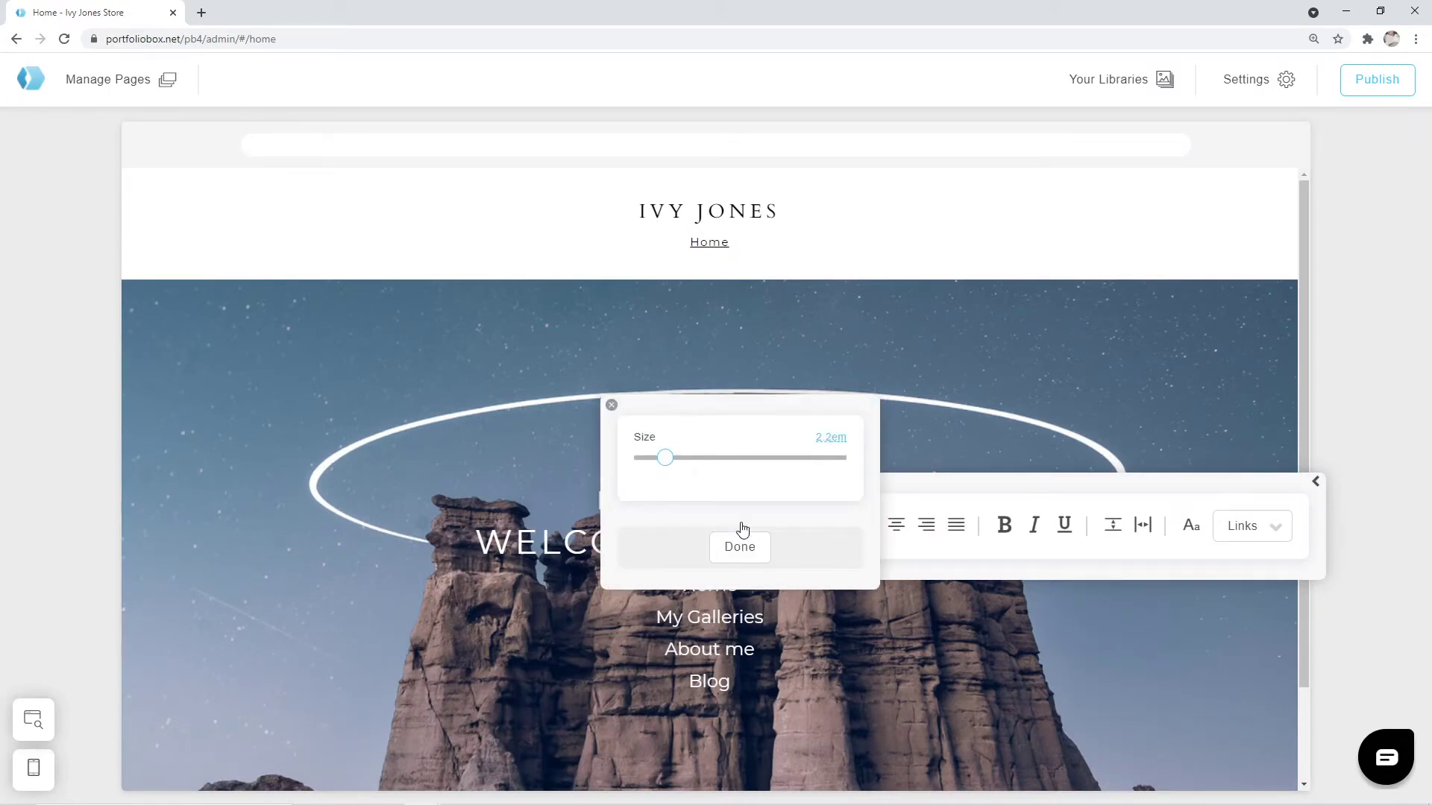
{"action": "left_click_drag", "start_coordinate": [668, 464], "coordinate": [653, 464]}
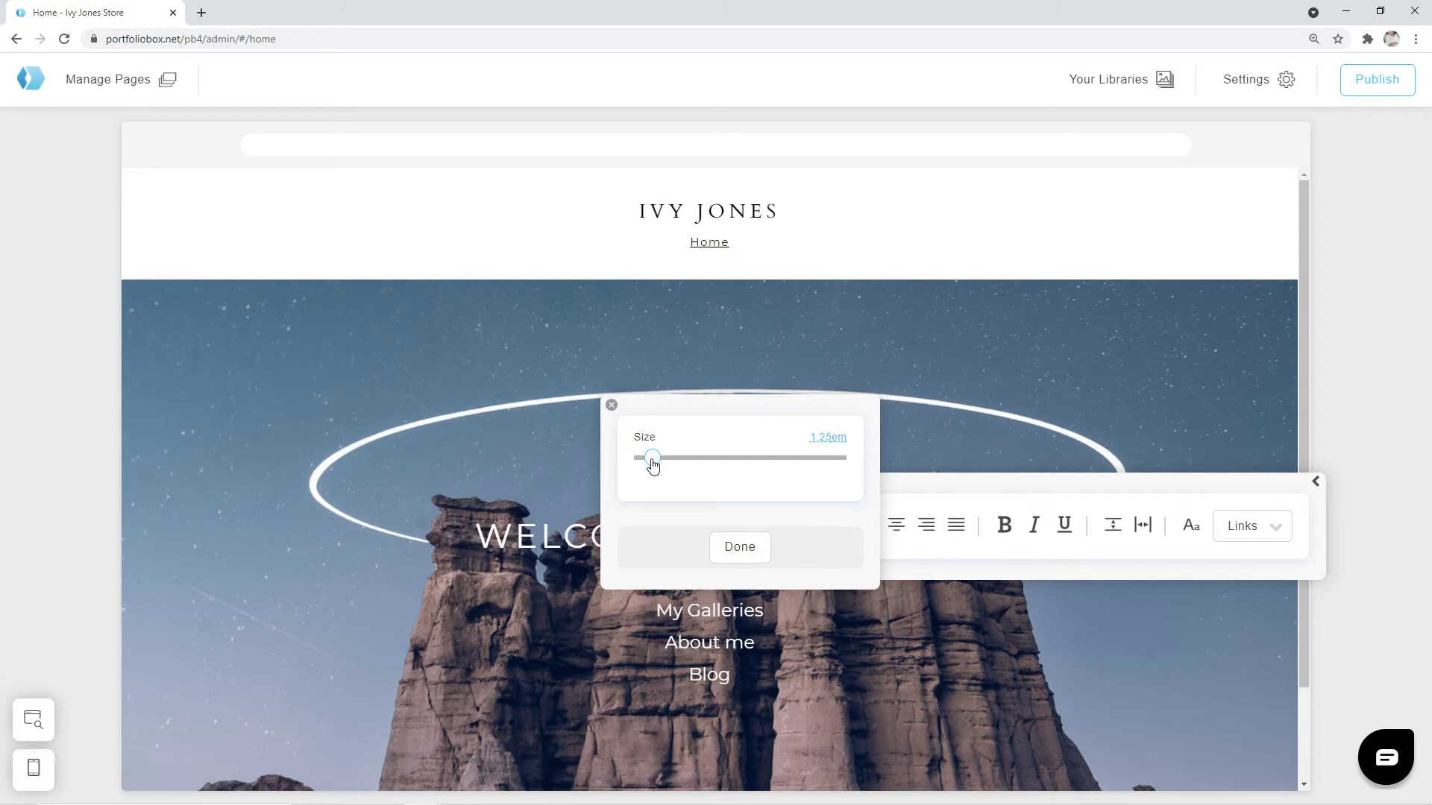
{"action": "left_click", "coordinate": [741, 549]}
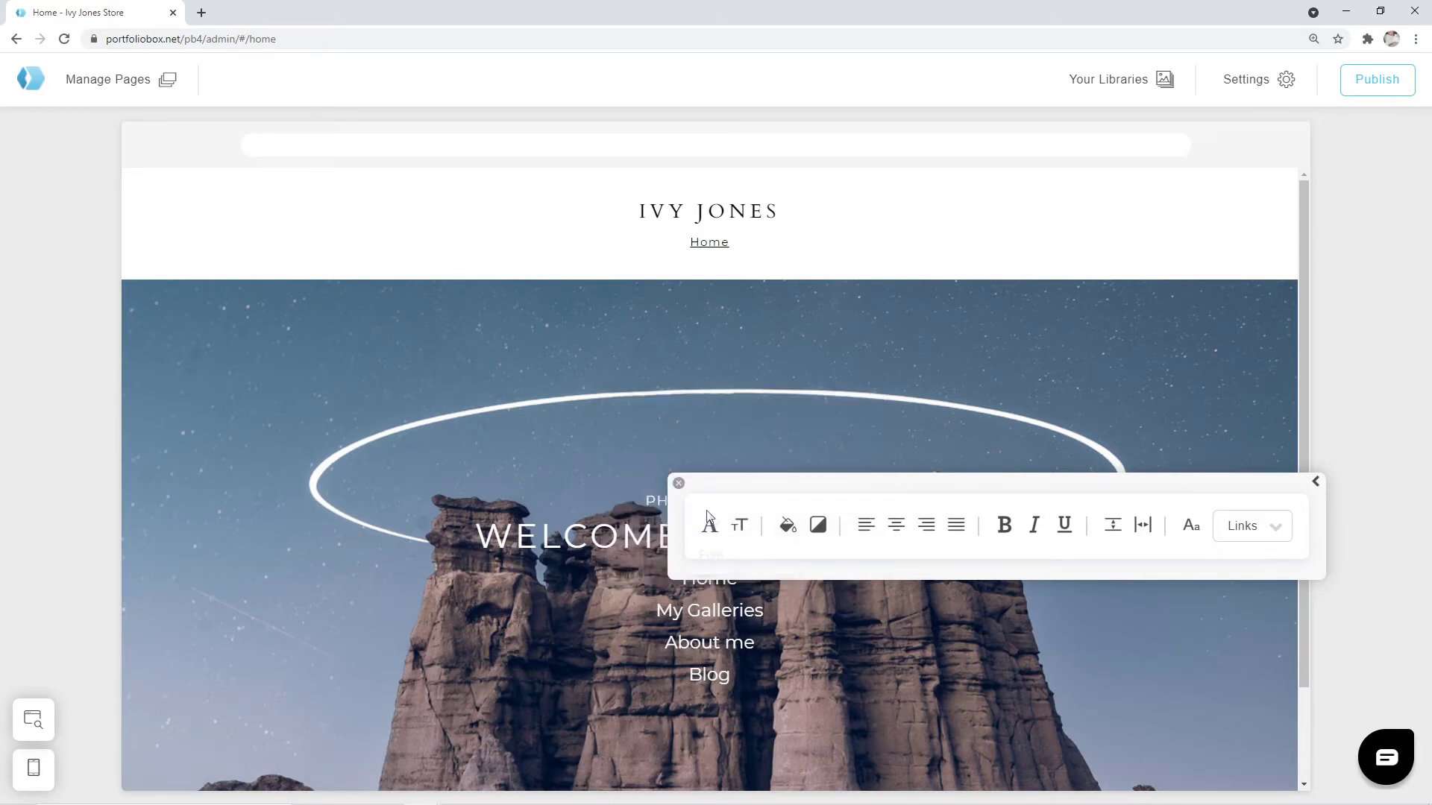
{"action": "left_click", "coordinate": [679, 485]}
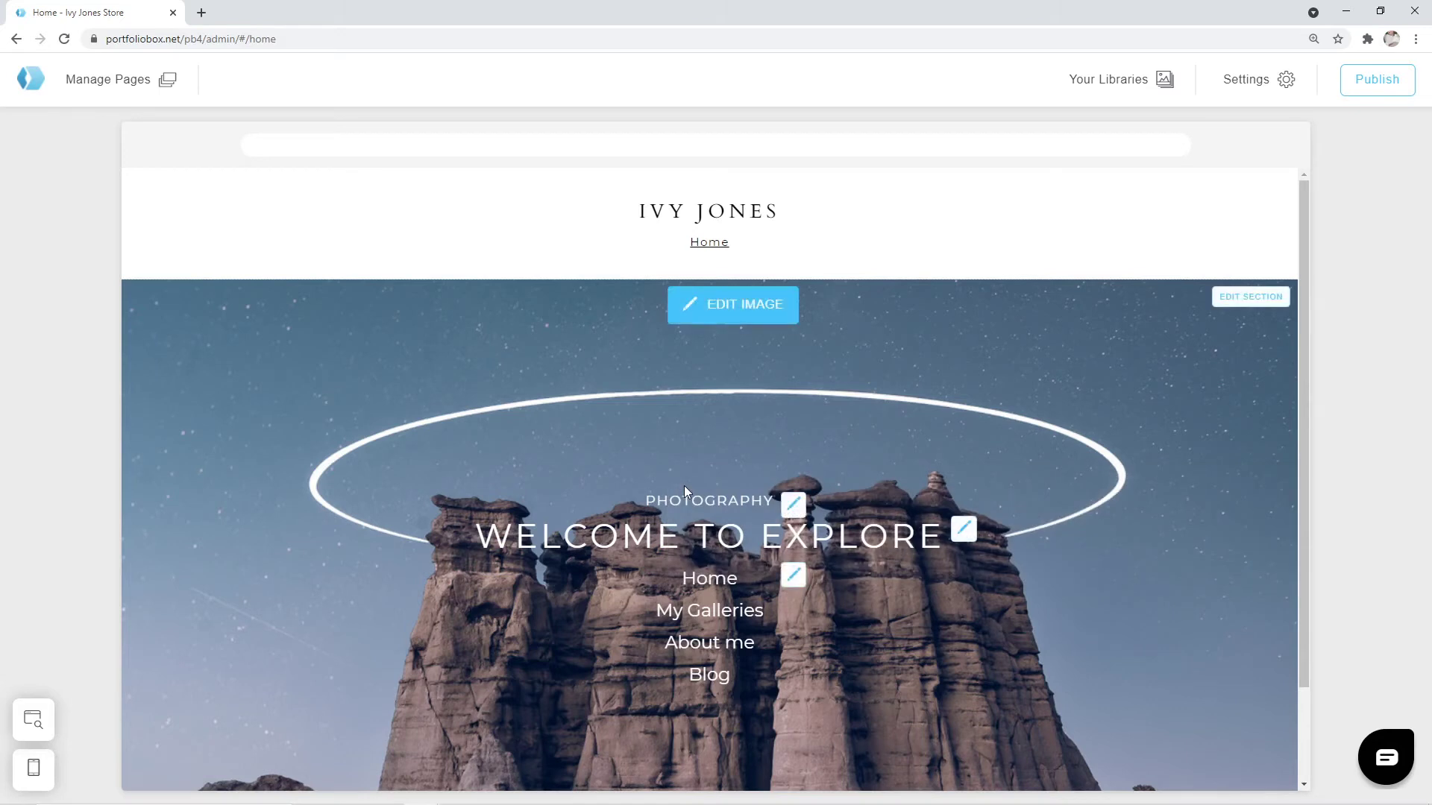
- Replace the 'Welcome to Explore' hero heading wording with 'Ivy Jones'
{"action": "left_click", "coordinate": [964, 530]}
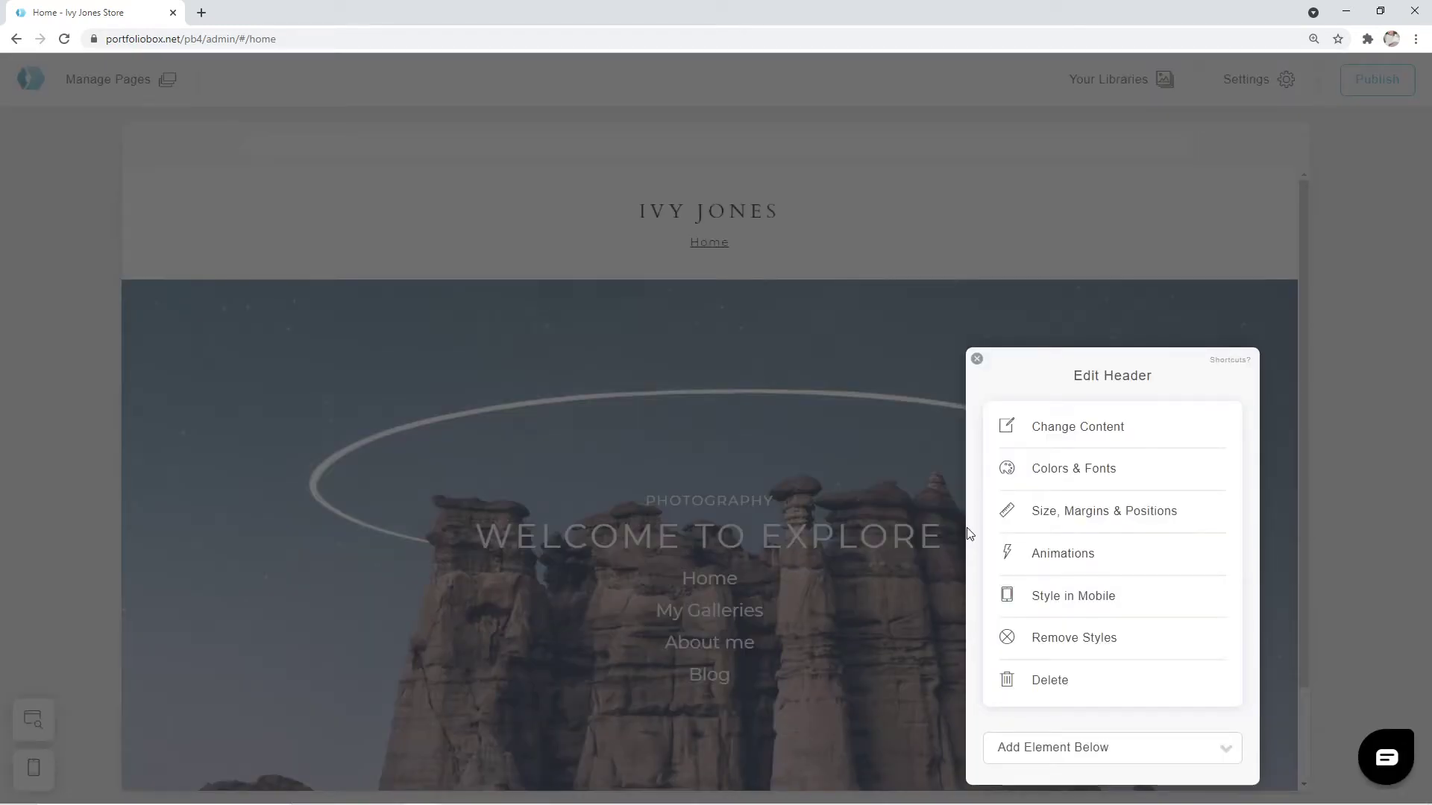
{"action": "left_click", "coordinate": [1050, 436]}
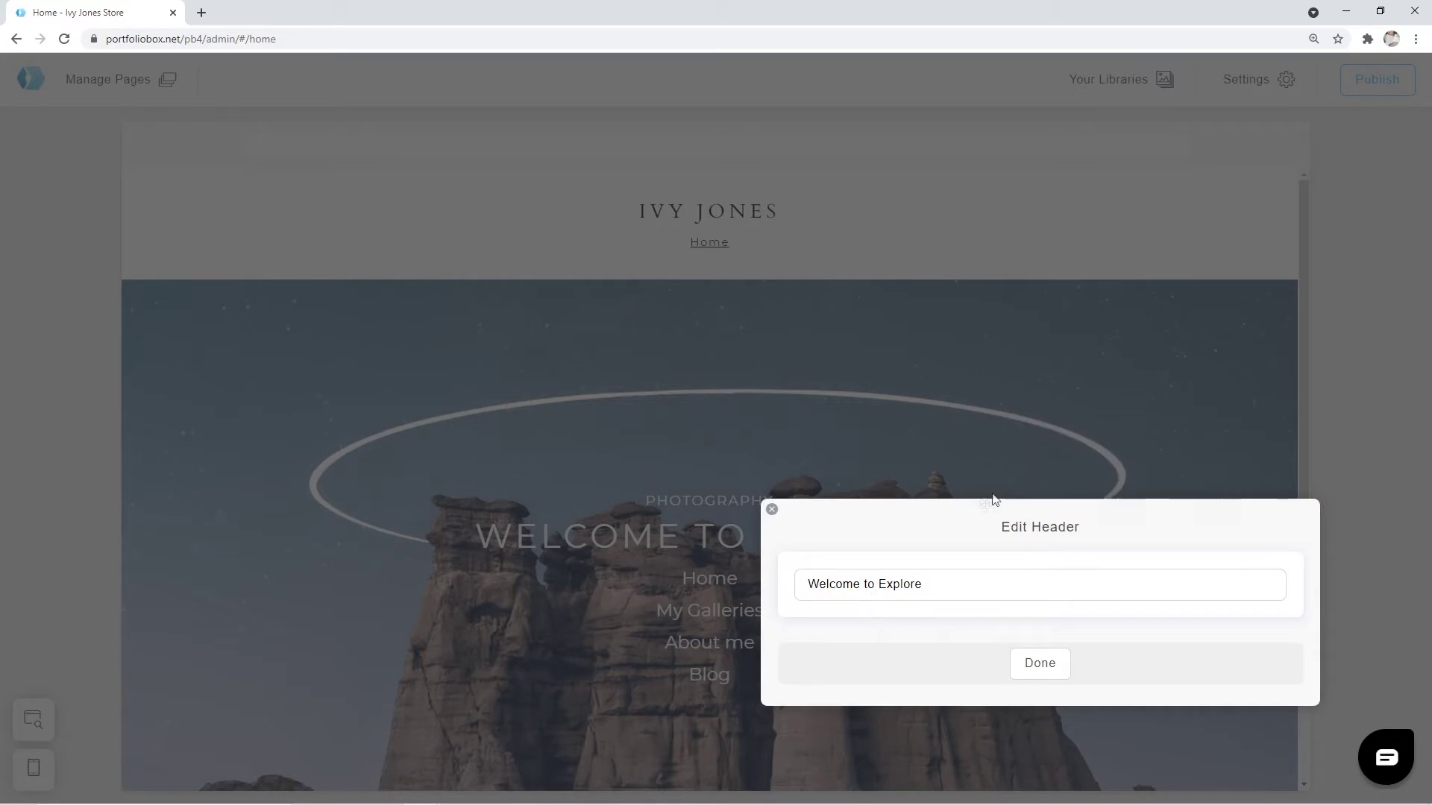
{"action": "left_click", "coordinate": [923, 584]}
{"action": "left_click_drag", "start_coordinate": [923, 584], "coordinate": [813, 583]}
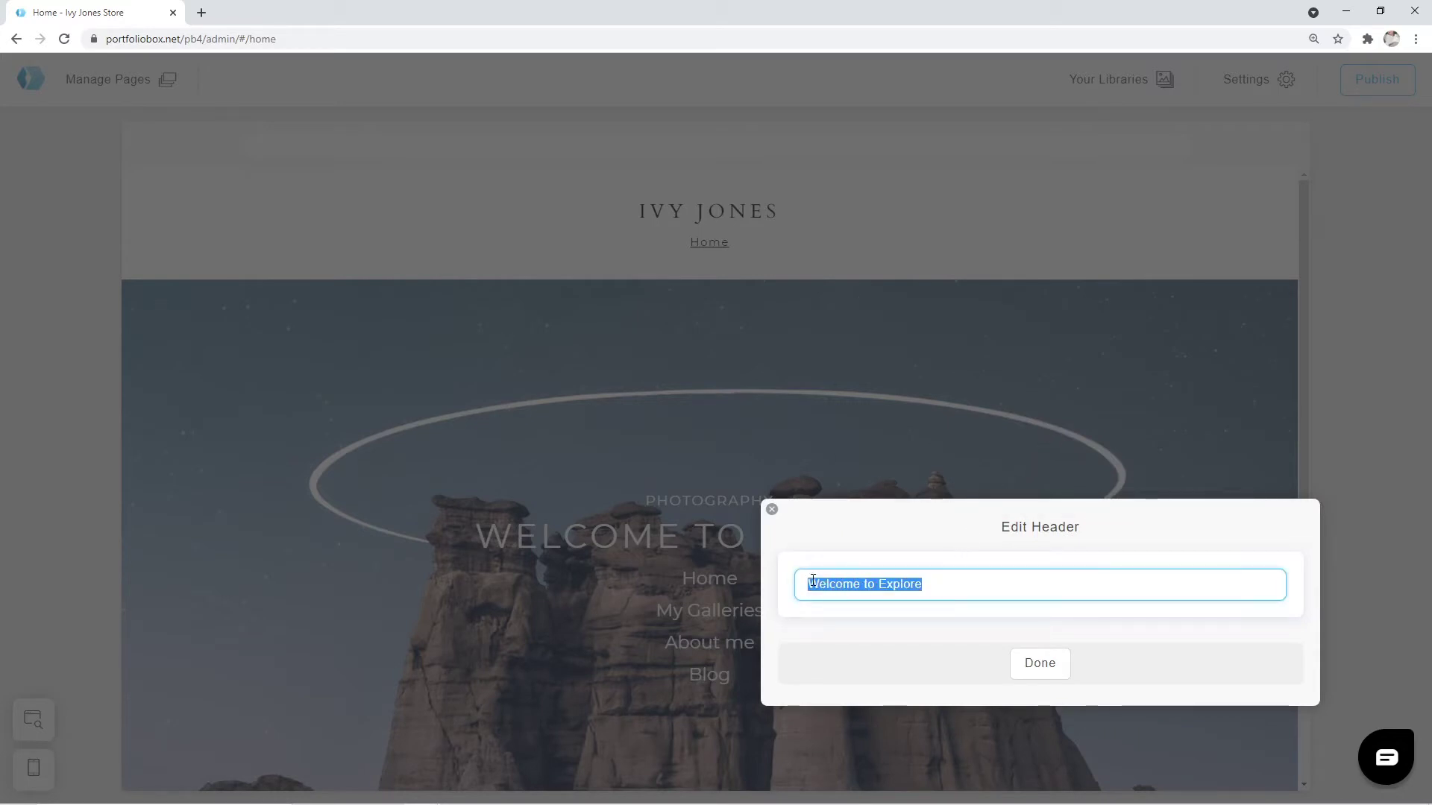
{"action": "type", "text": "Ivy Jones"}
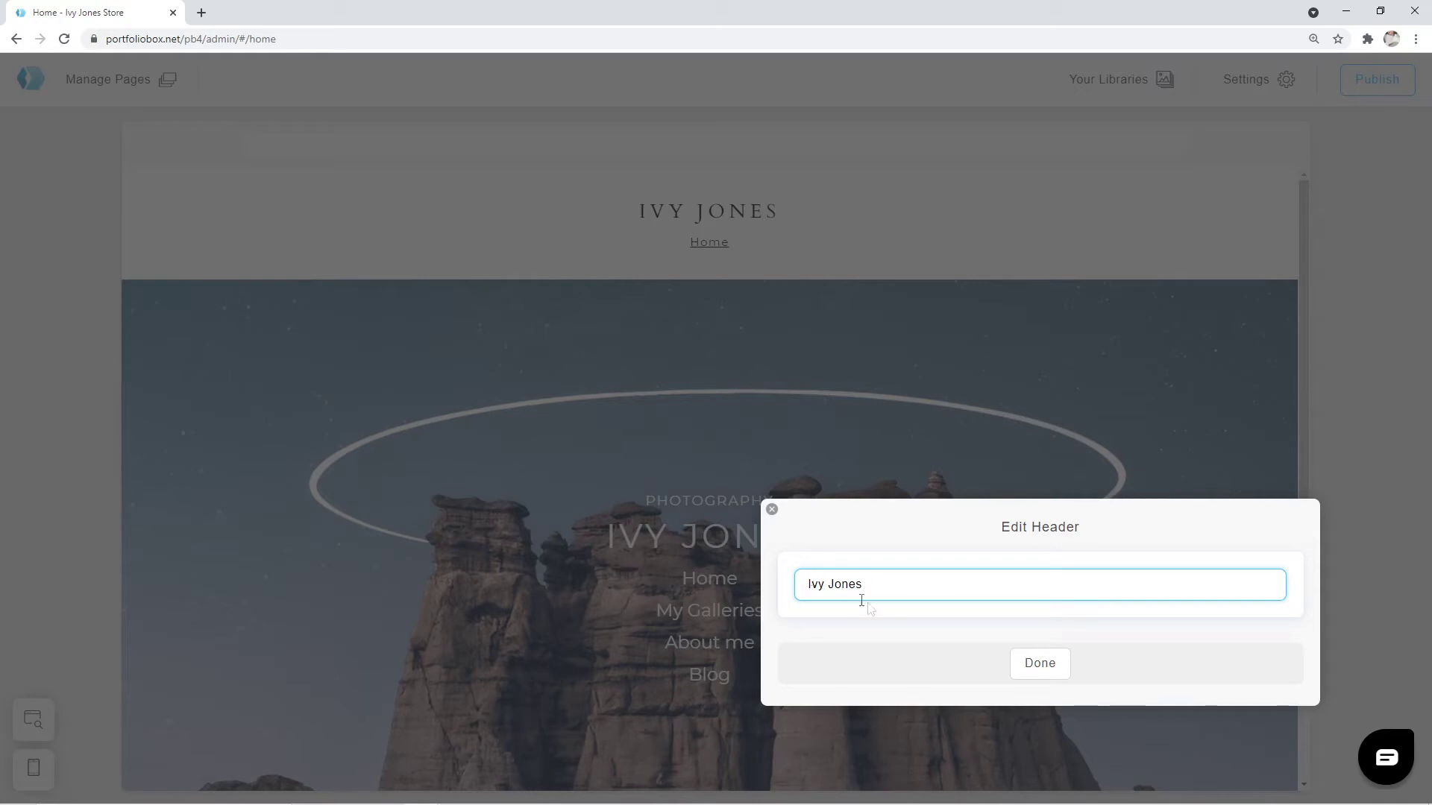
{"action": "left_click", "coordinate": [1040, 664]}
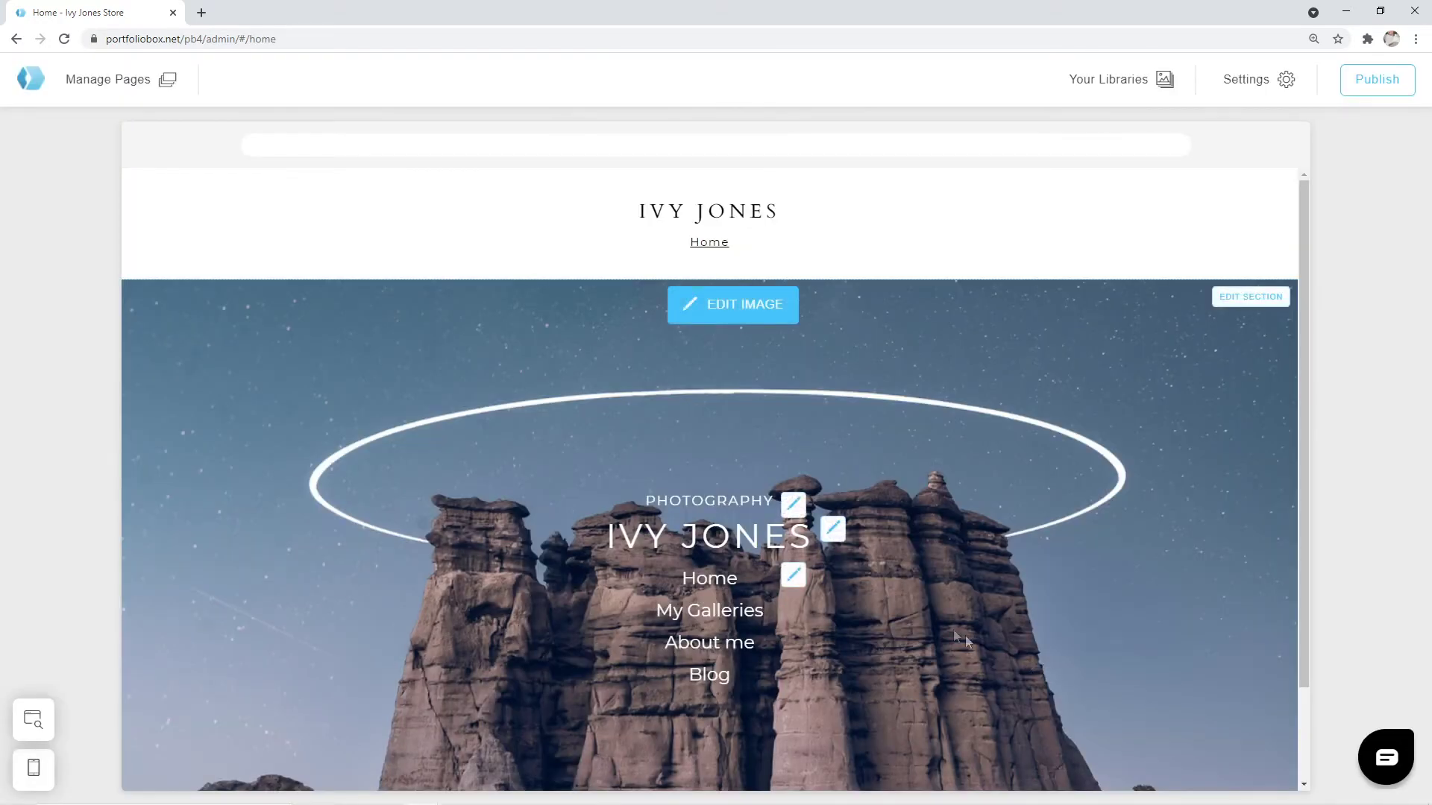
- Switch the IVY JONES heading font to Cardo
{"action": "left_click", "coordinate": [831, 531]}
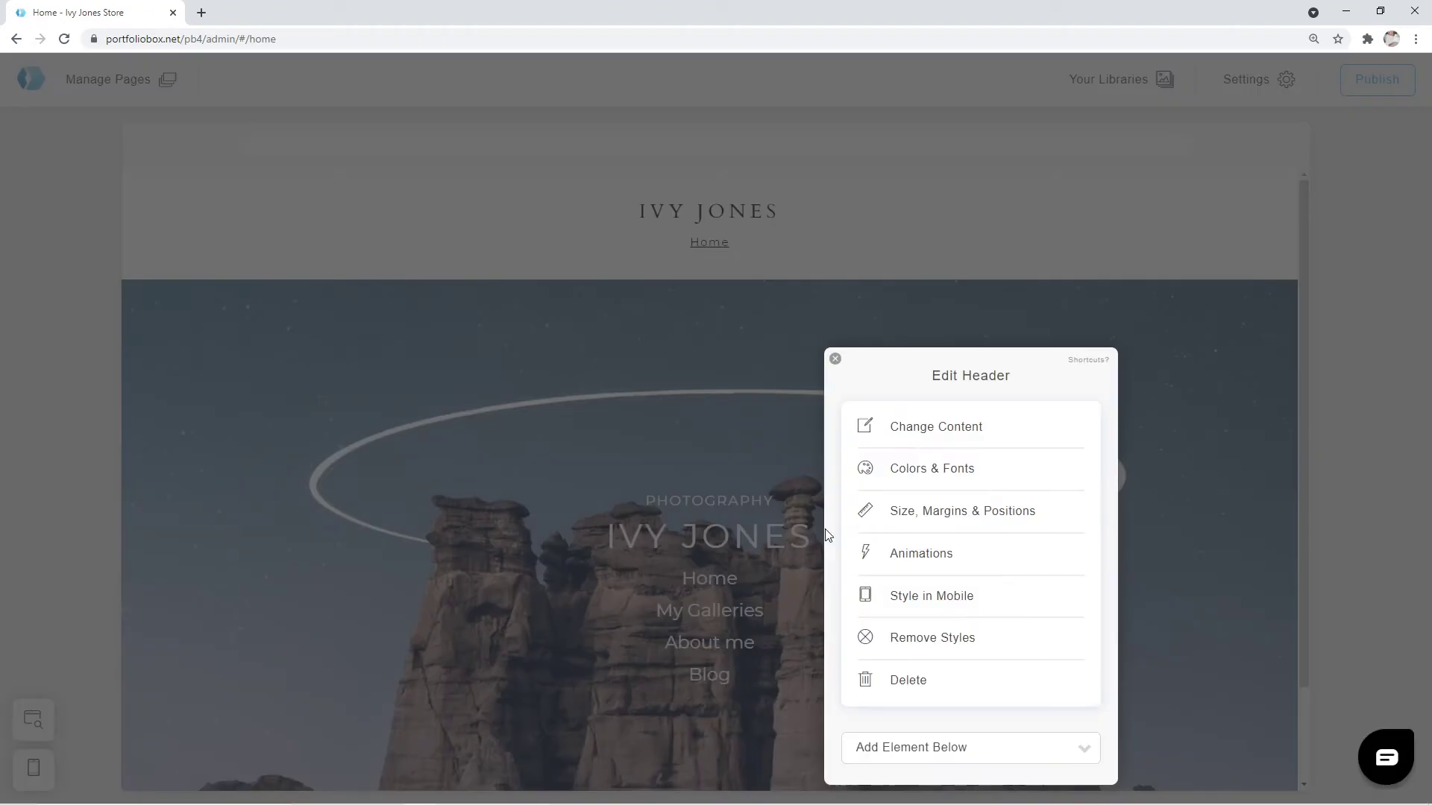
{"action": "left_click", "coordinate": [931, 468]}
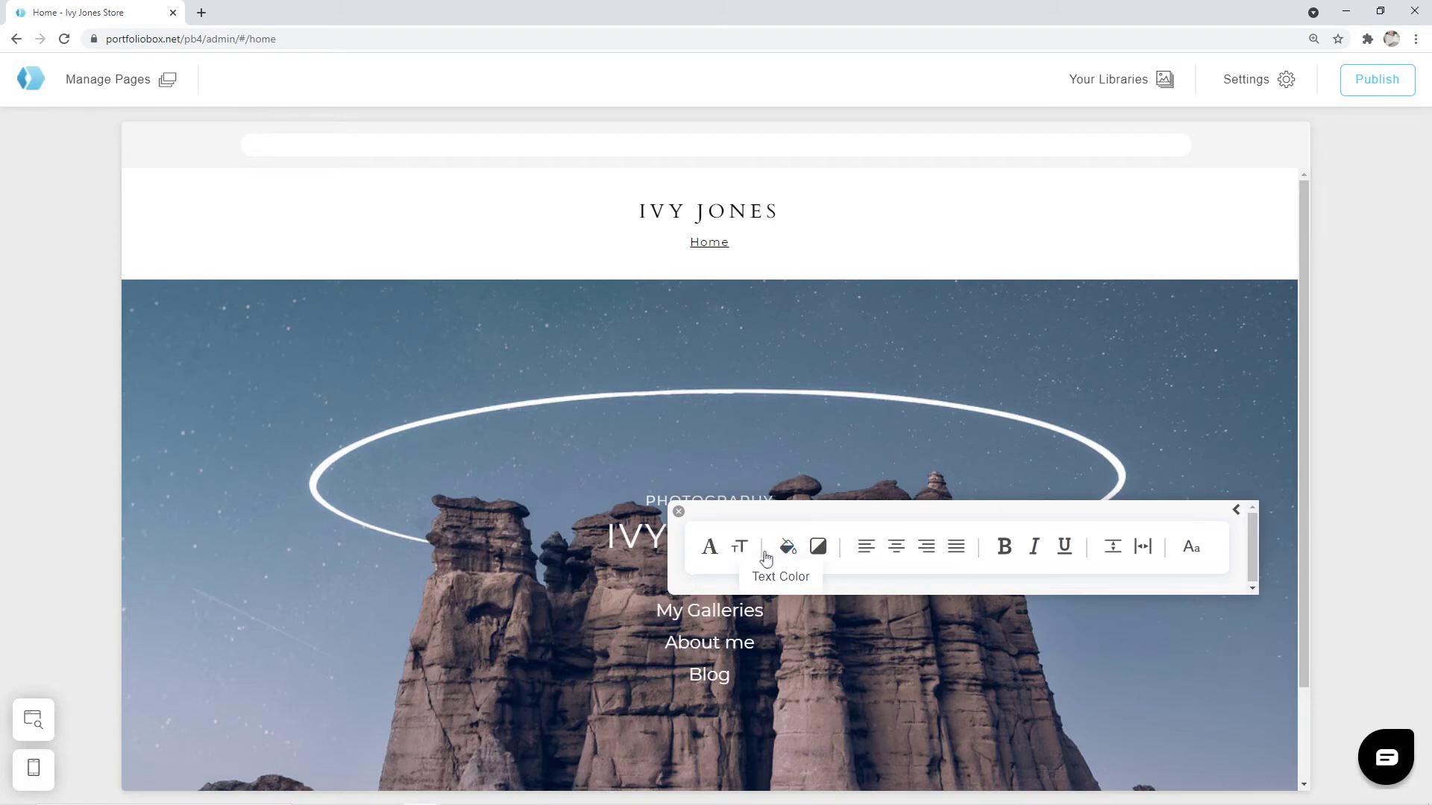
{"action": "left_click", "coordinate": [710, 553]}
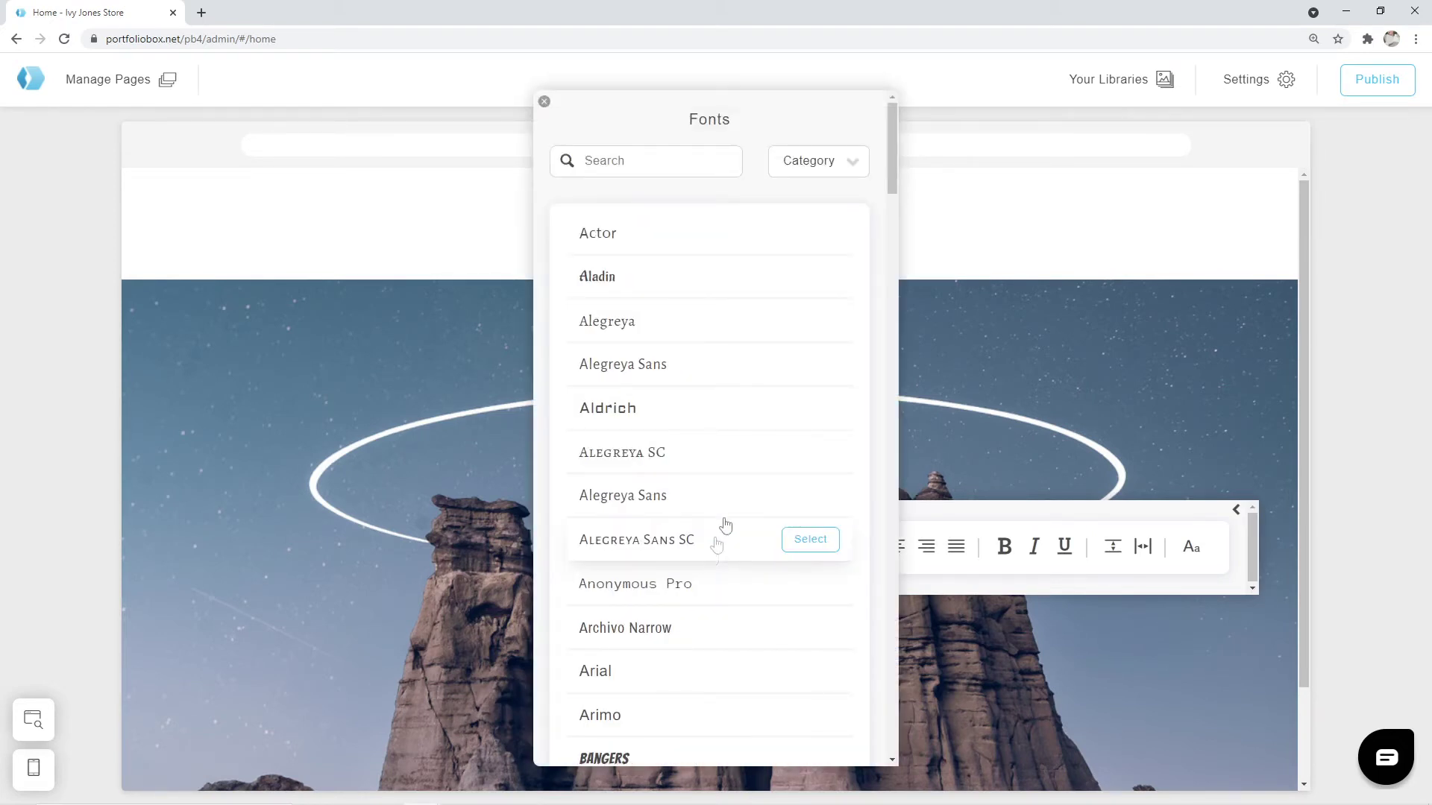
{"action": "left_click_drag", "start_coordinate": [892, 179], "coordinate": [885, 290]}
{"action": "mouse_move", "coordinate": [828, 221]}
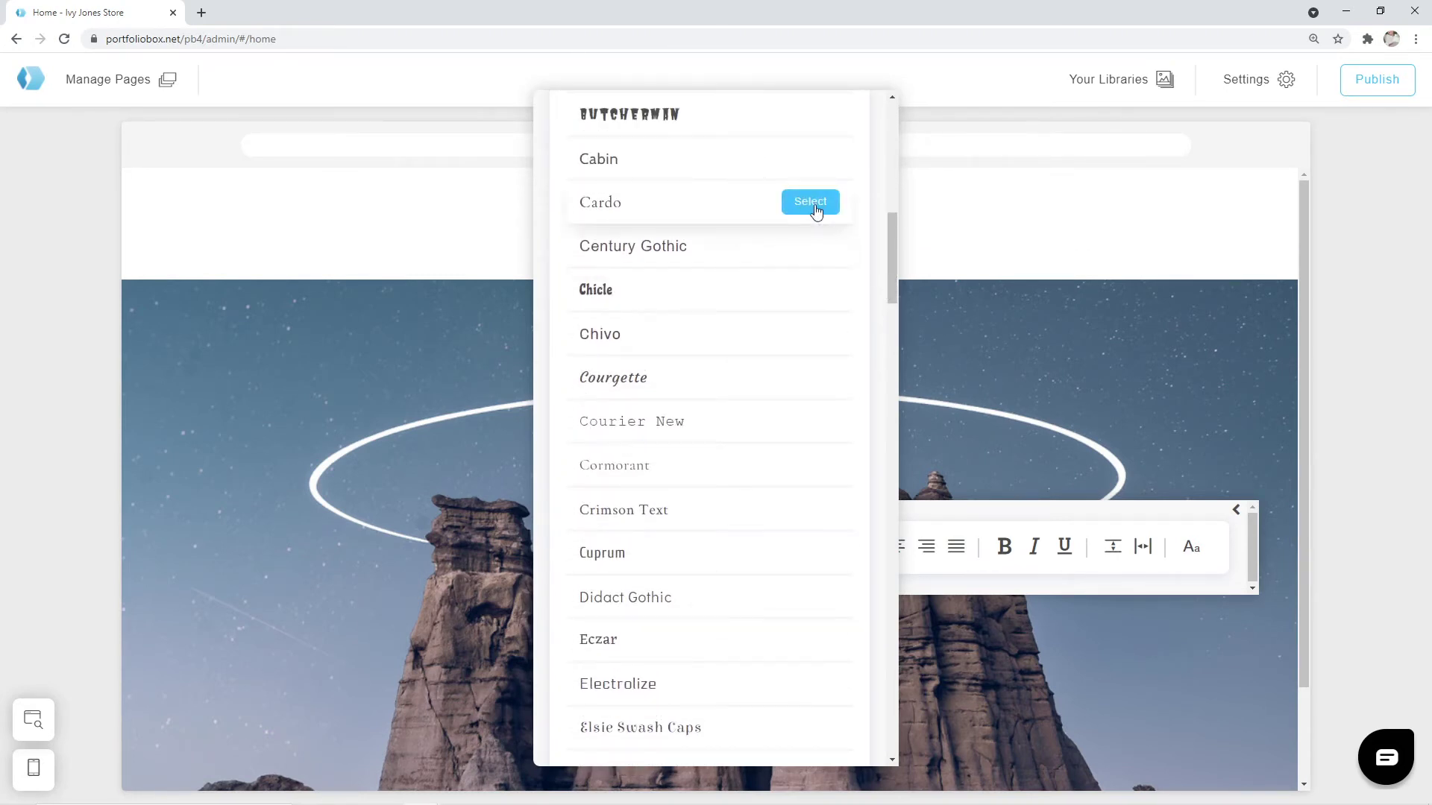
{"action": "left_click", "coordinate": [812, 203]}
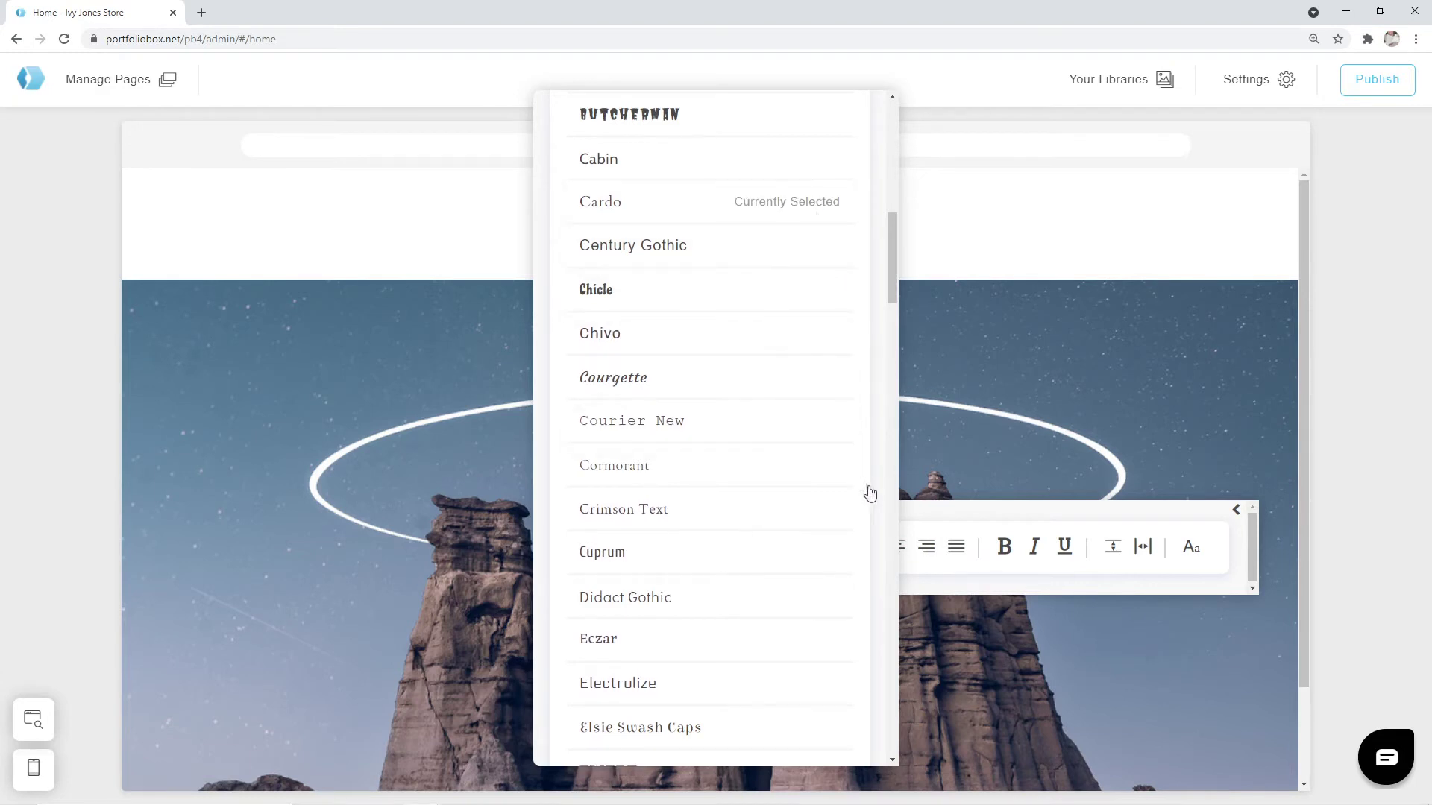
{"action": "left_click", "coordinate": [923, 512]}
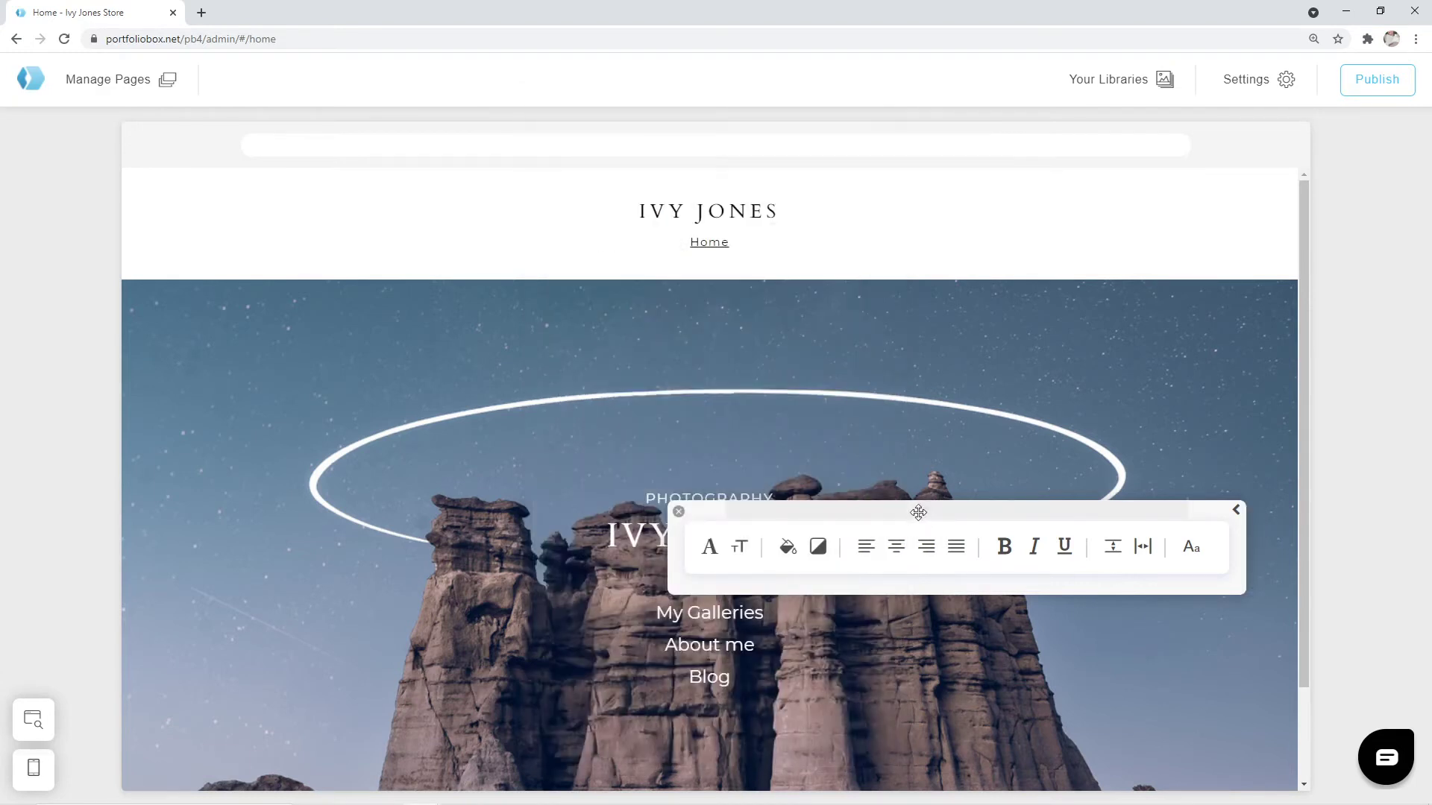
- Enlarge the heading font size to 3.29em and close the styling toolbar
{"action": "left_click", "coordinate": [741, 549]}
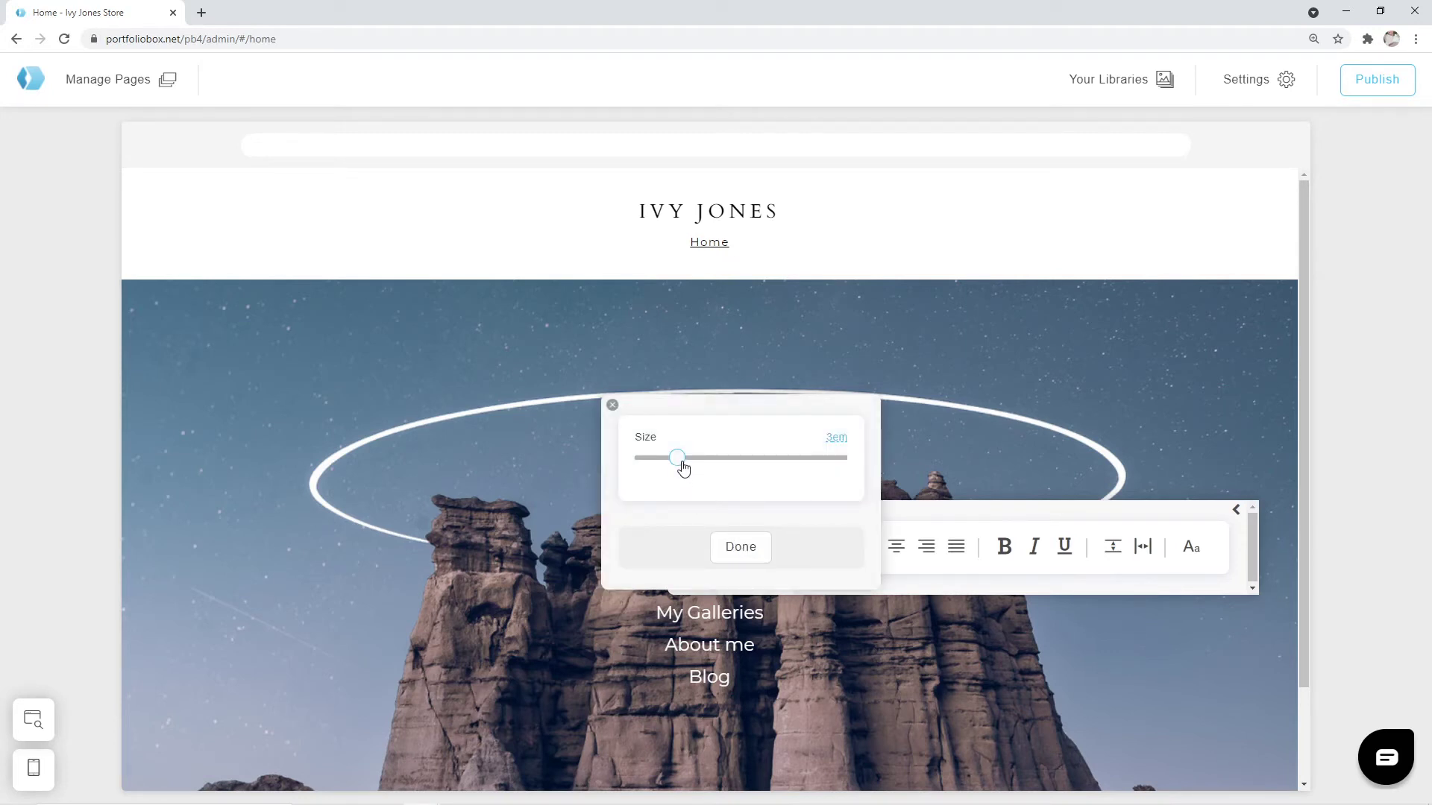
{"action": "left_click_drag", "start_coordinate": [682, 468], "coordinate": [681, 468]}
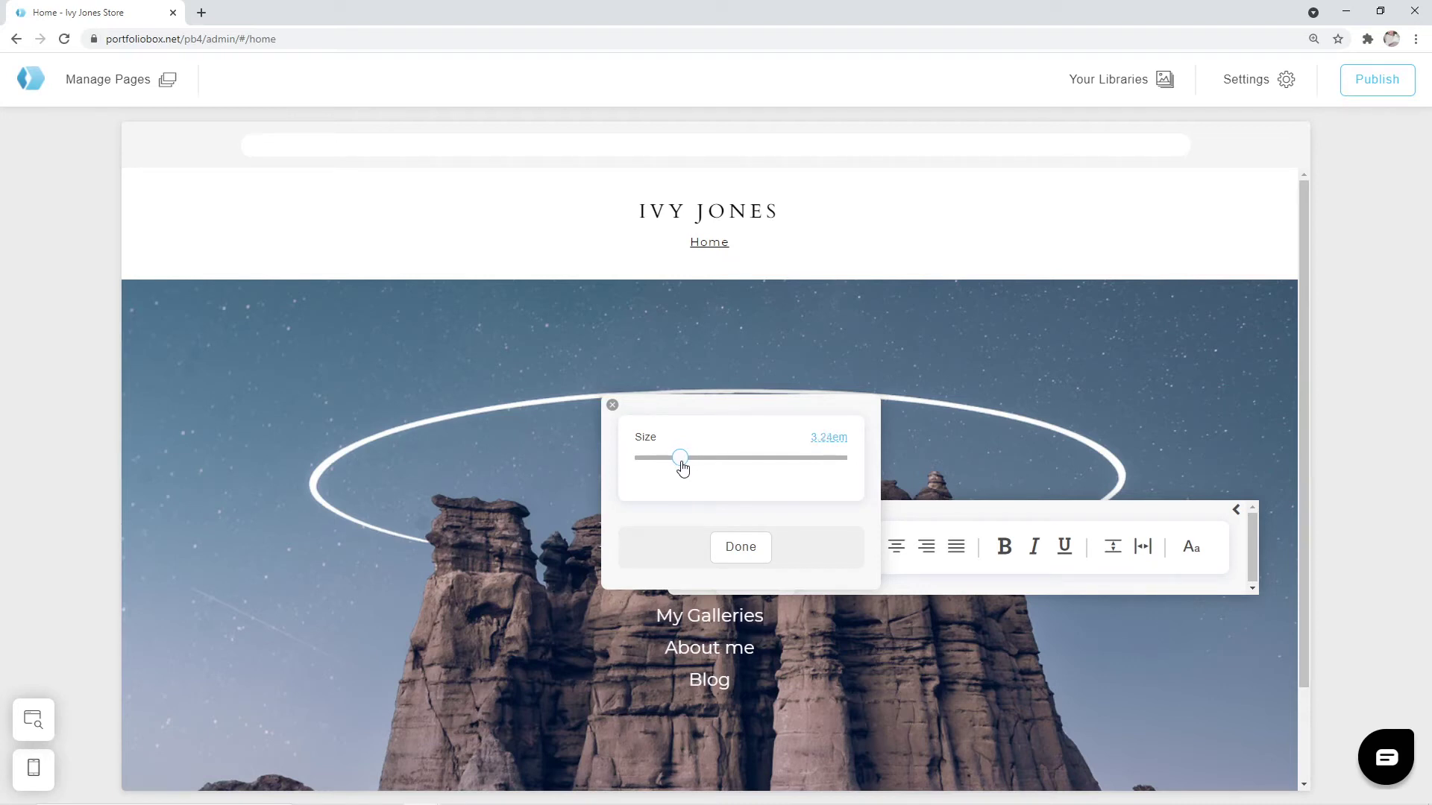
{"action": "left_click", "coordinate": [742, 556]}
{"action": "left_click_drag", "start_coordinate": [780, 508], "coordinate": [953, 508]}
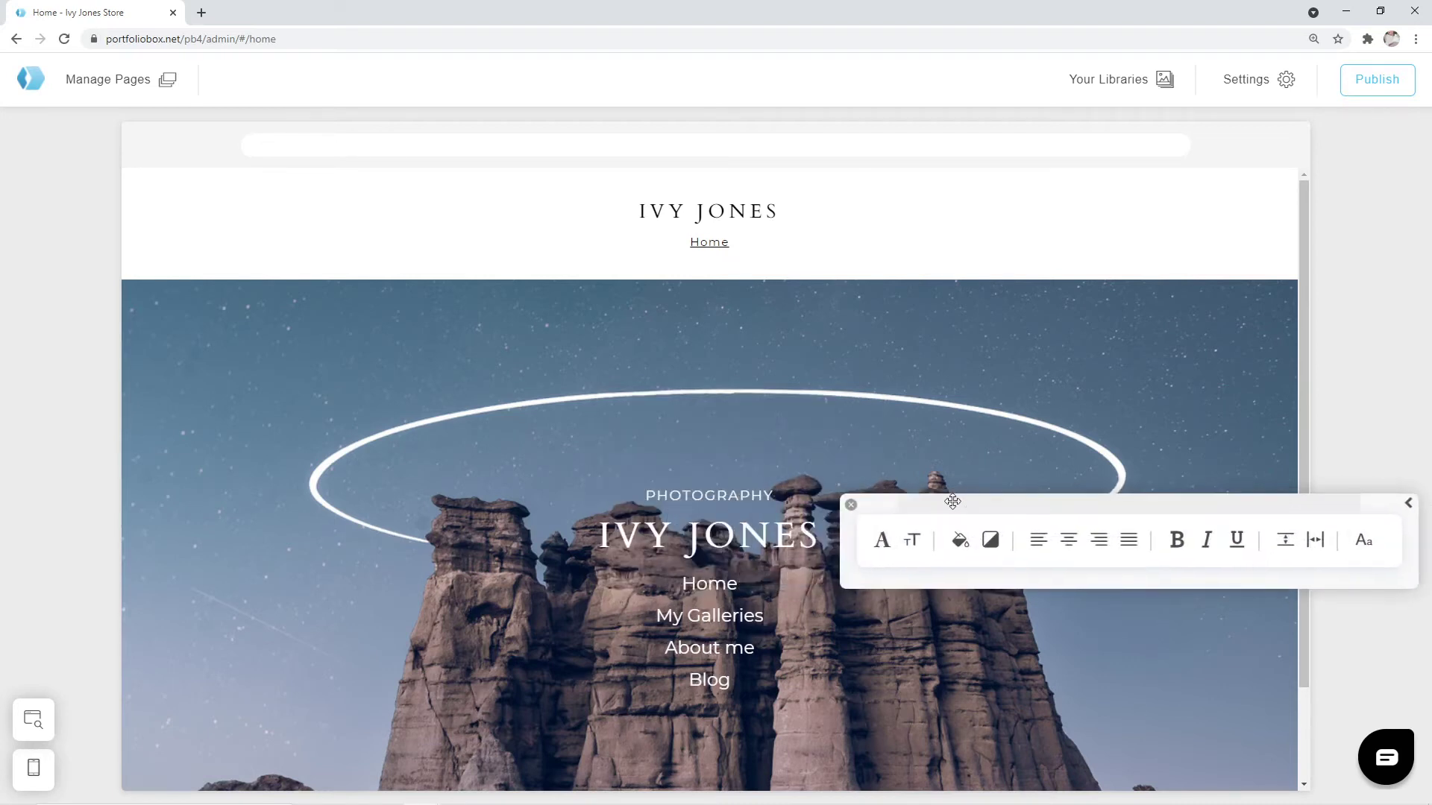
{"action": "left_click", "coordinate": [852, 510]}
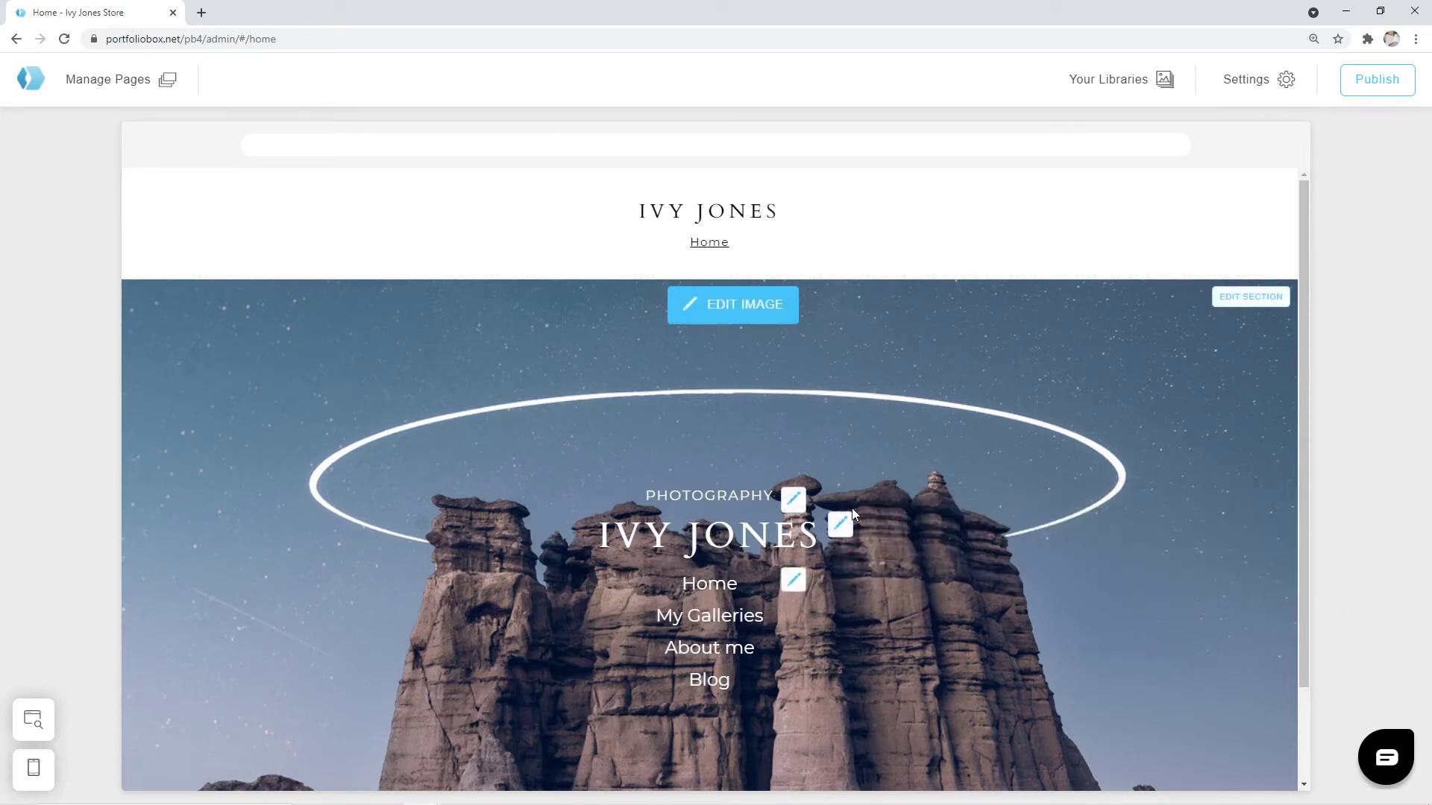
- Delete the cover's links menu and confirm the removal
{"action": "scroll", "coordinate": [852, 511], "scroll_direction": "down", "scroll_amount": 2}
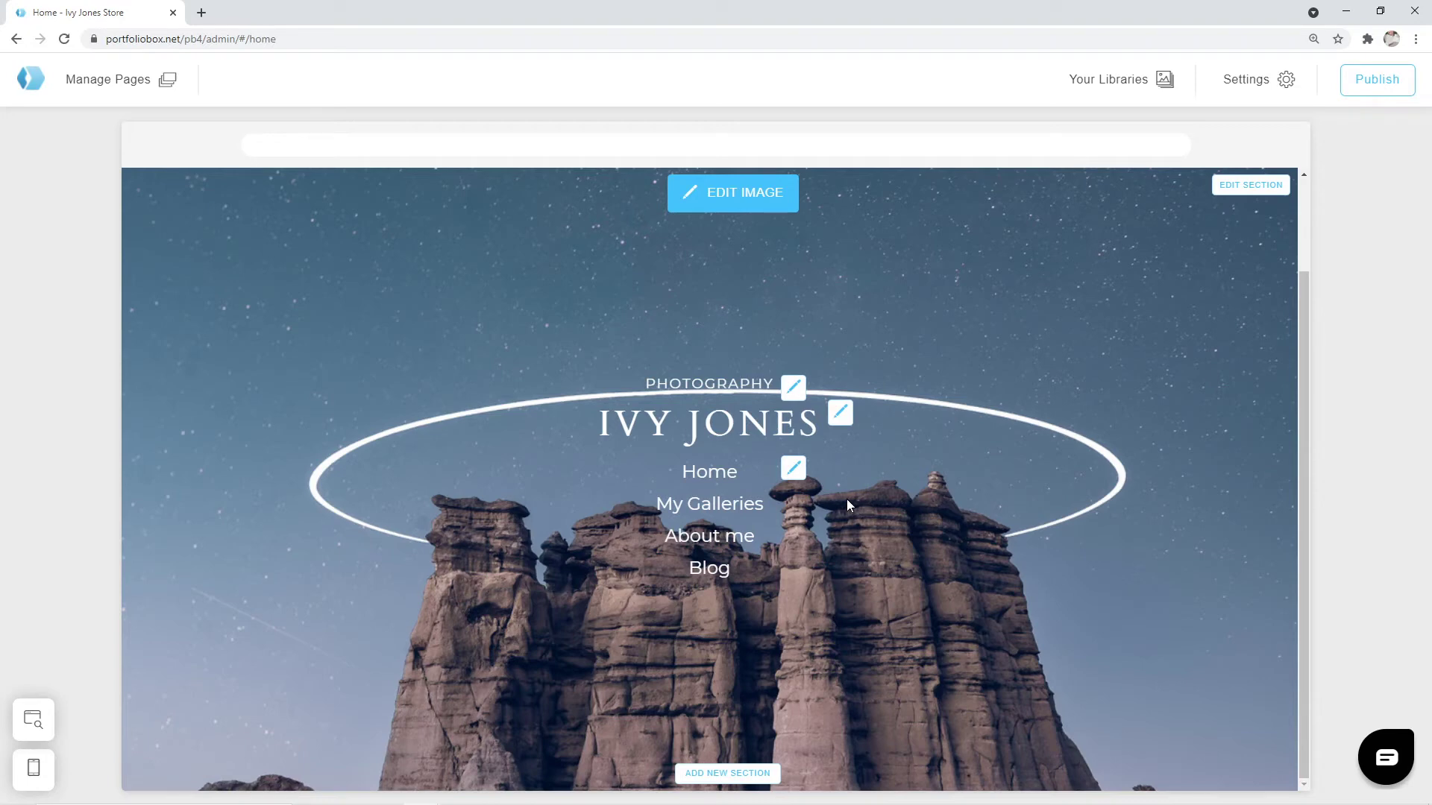
{"action": "left_click", "coordinate": [793, 470]}
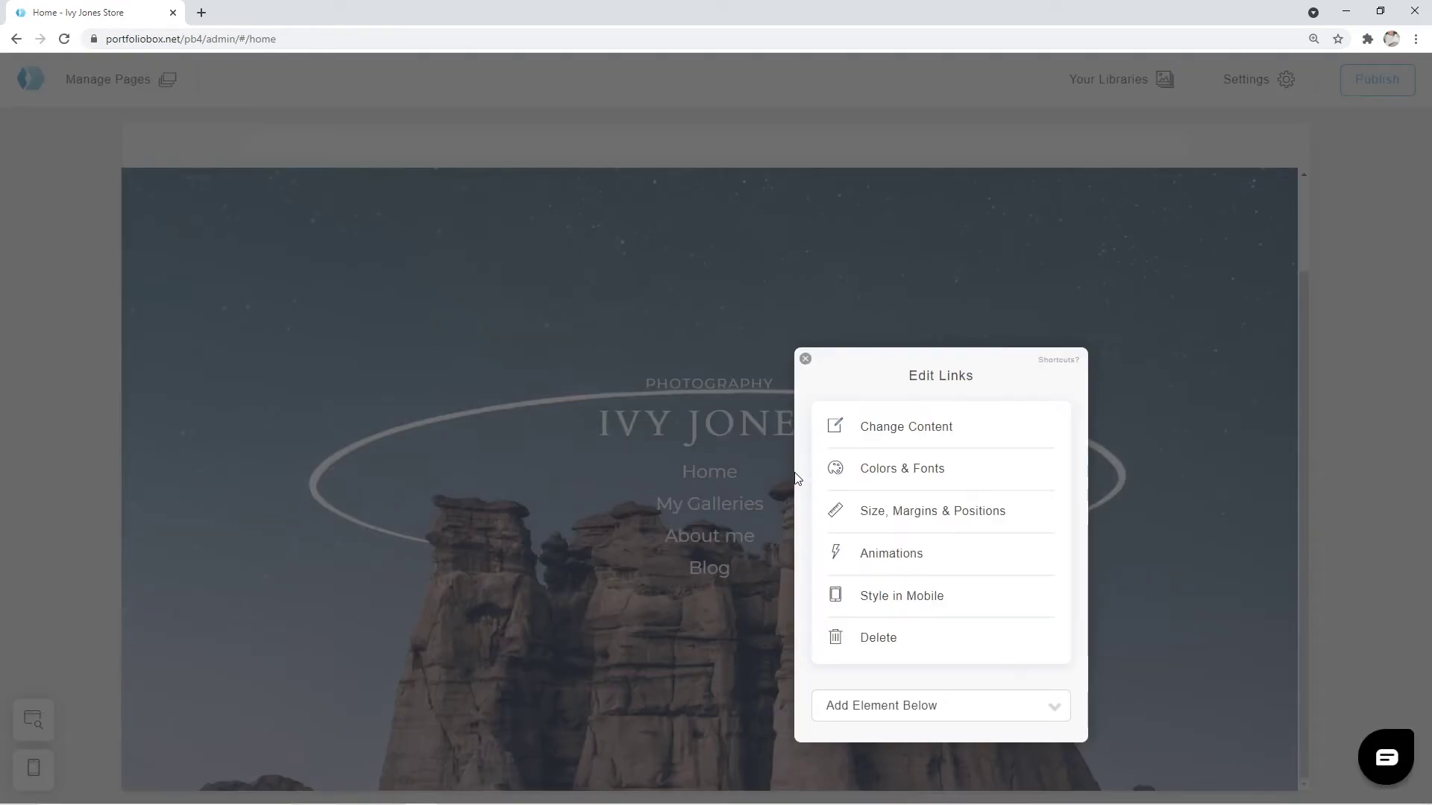
{"action": "left_click", "coordinate": [881, 643]}
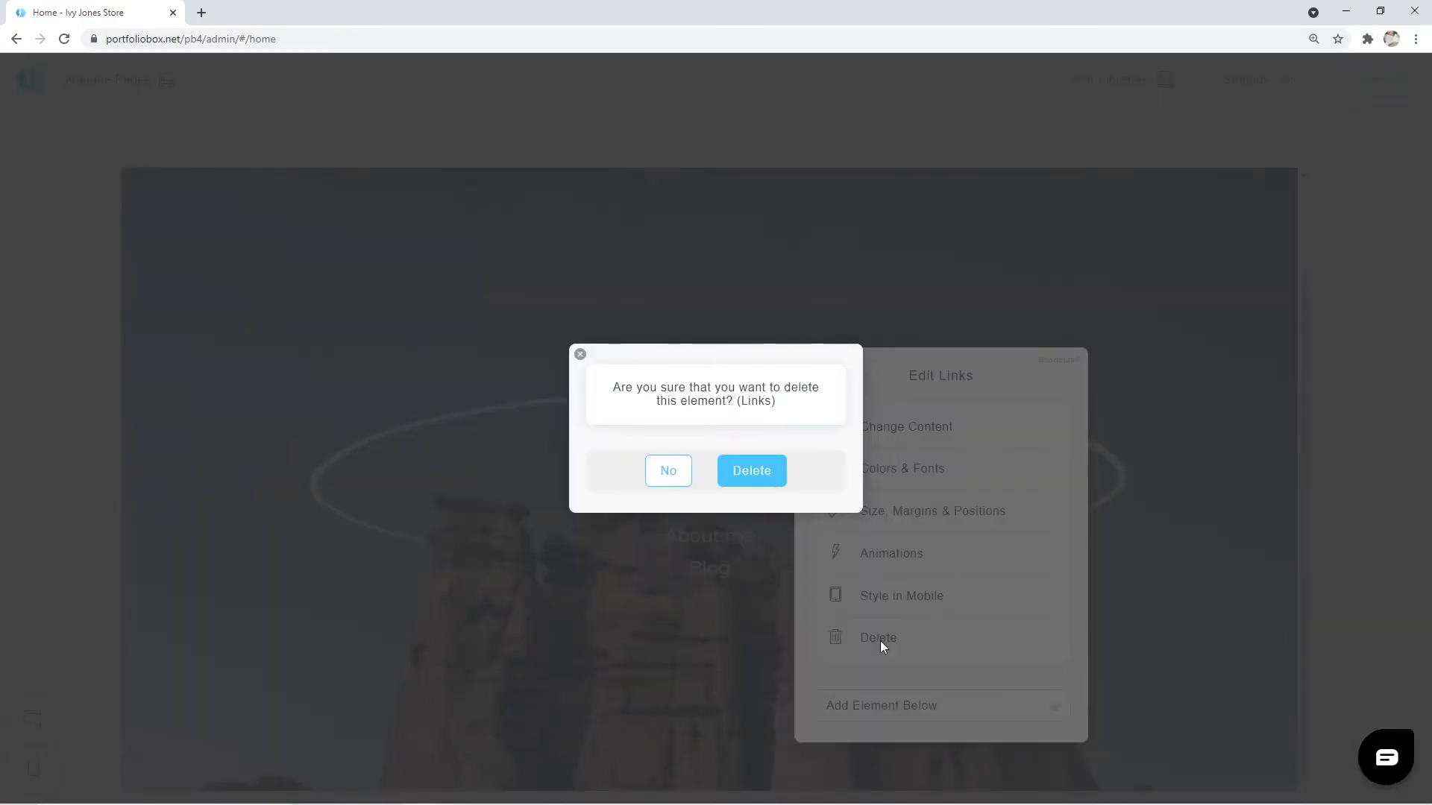
{"action": "left_click", "coordinate": [751, 472]}
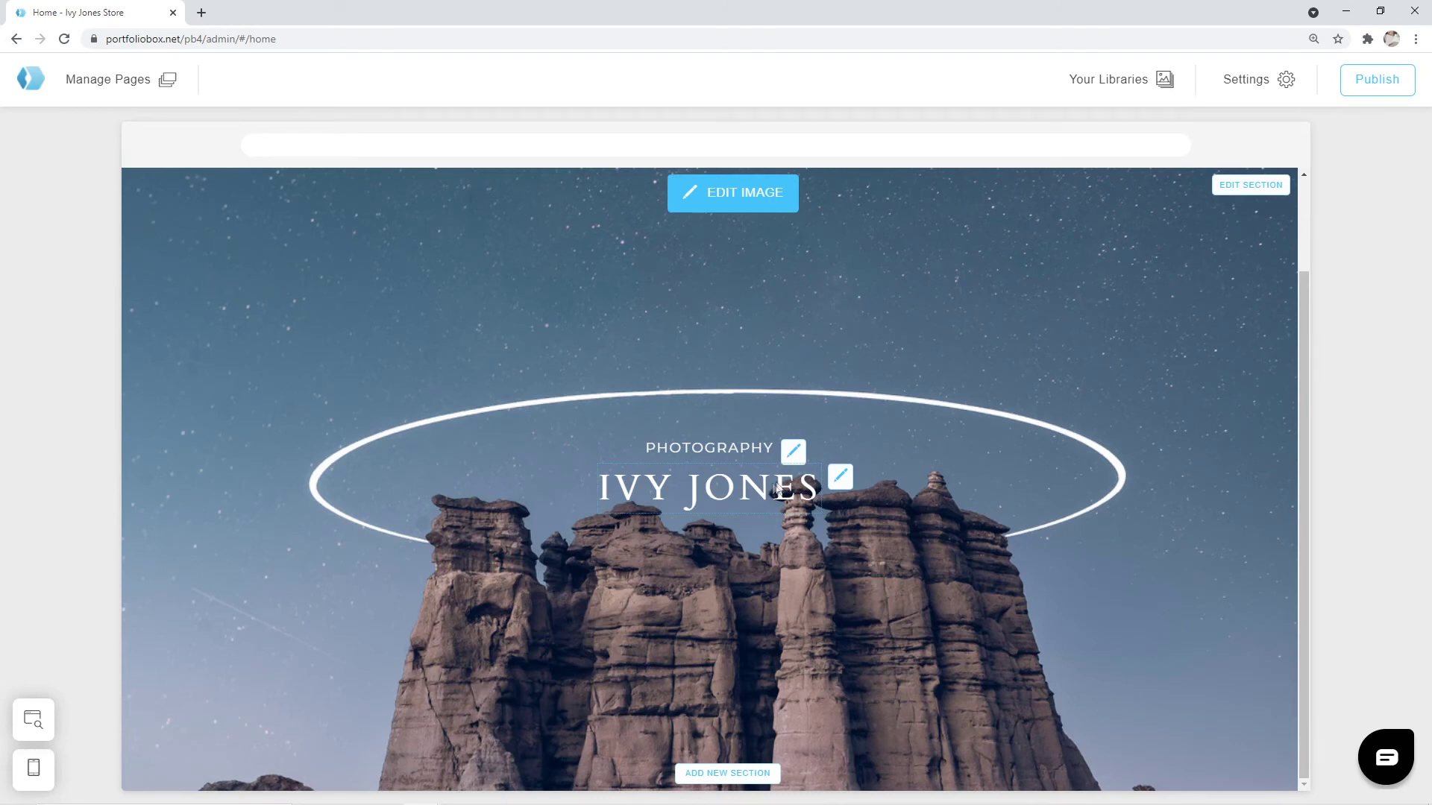
- Insert a Text element below the IVY JONES heading and open its editing options
{"action": "left_click", "coordinate": [840, 477]}
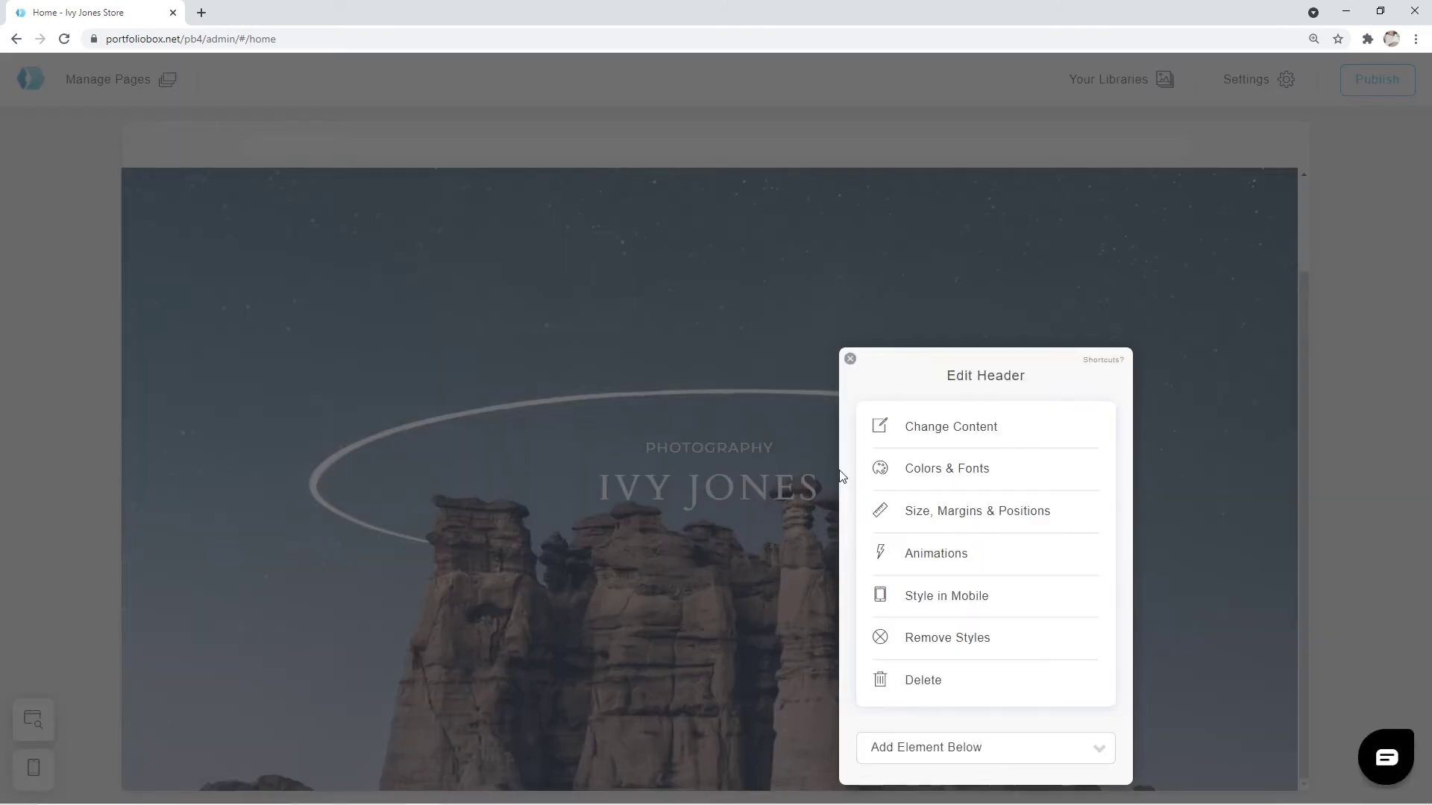
{"action": "left_click", "coordinate": [978, 750]}
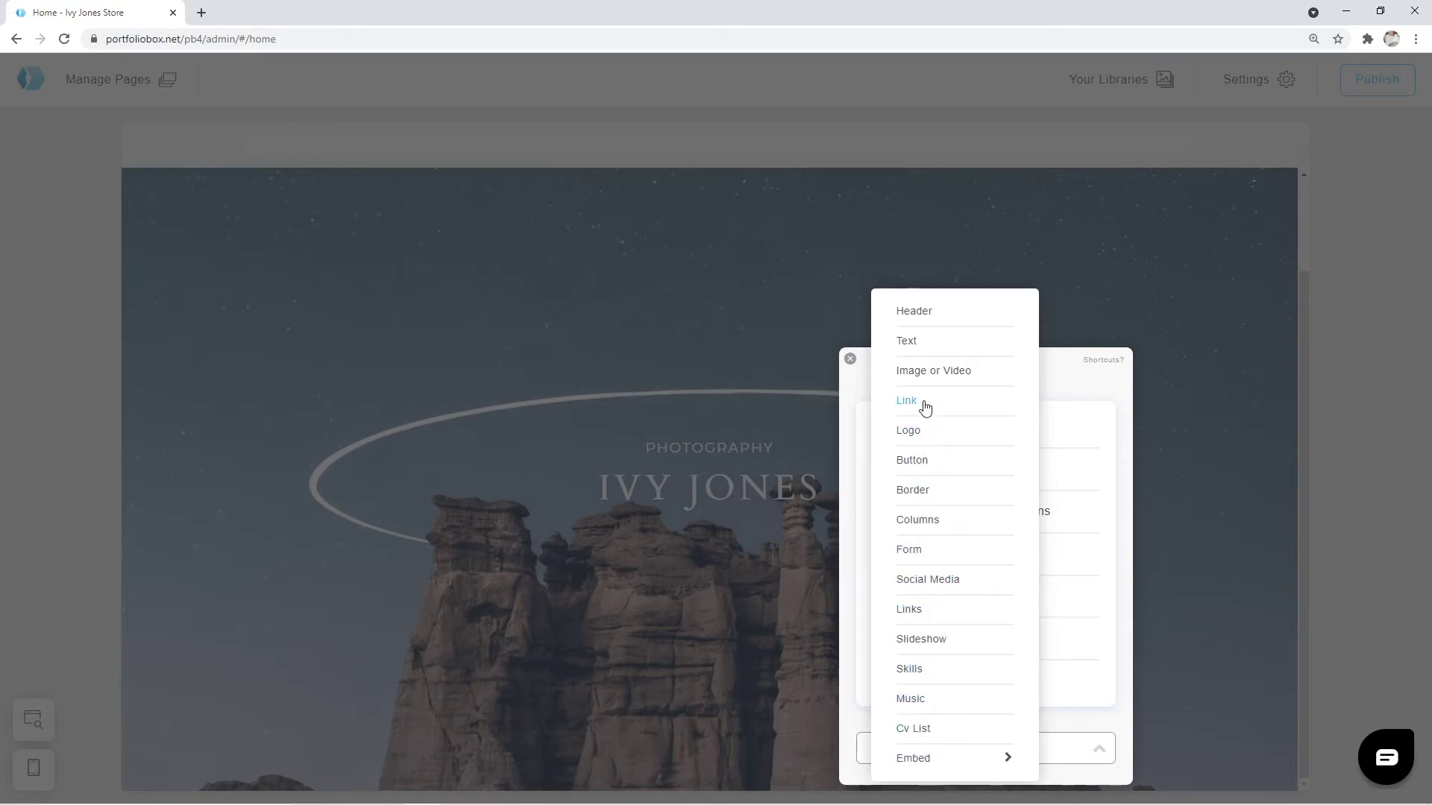
{"action": "left_click", "coordinate": [917, 349]}
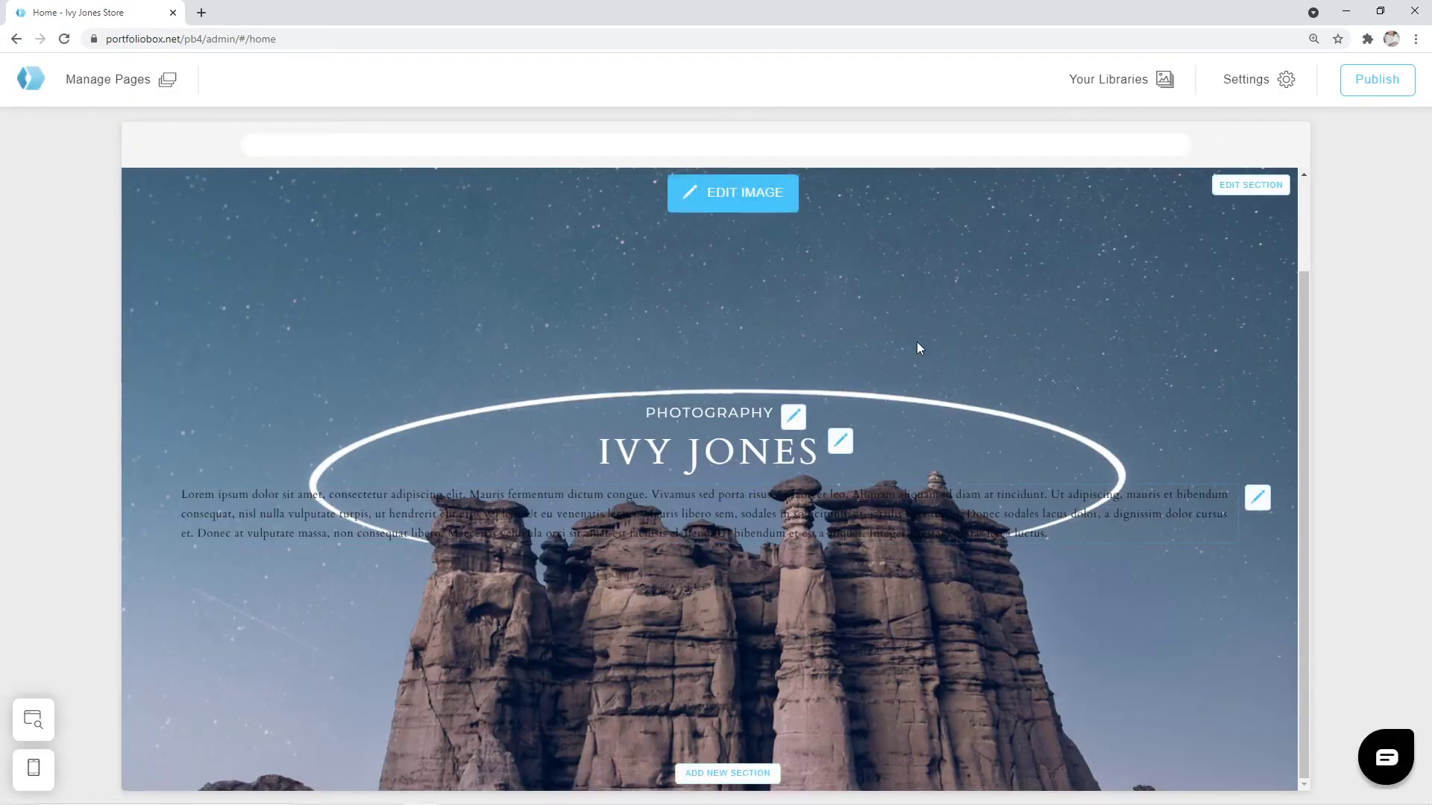
{"action": "left_click", "coordinate": [1269, 507]}
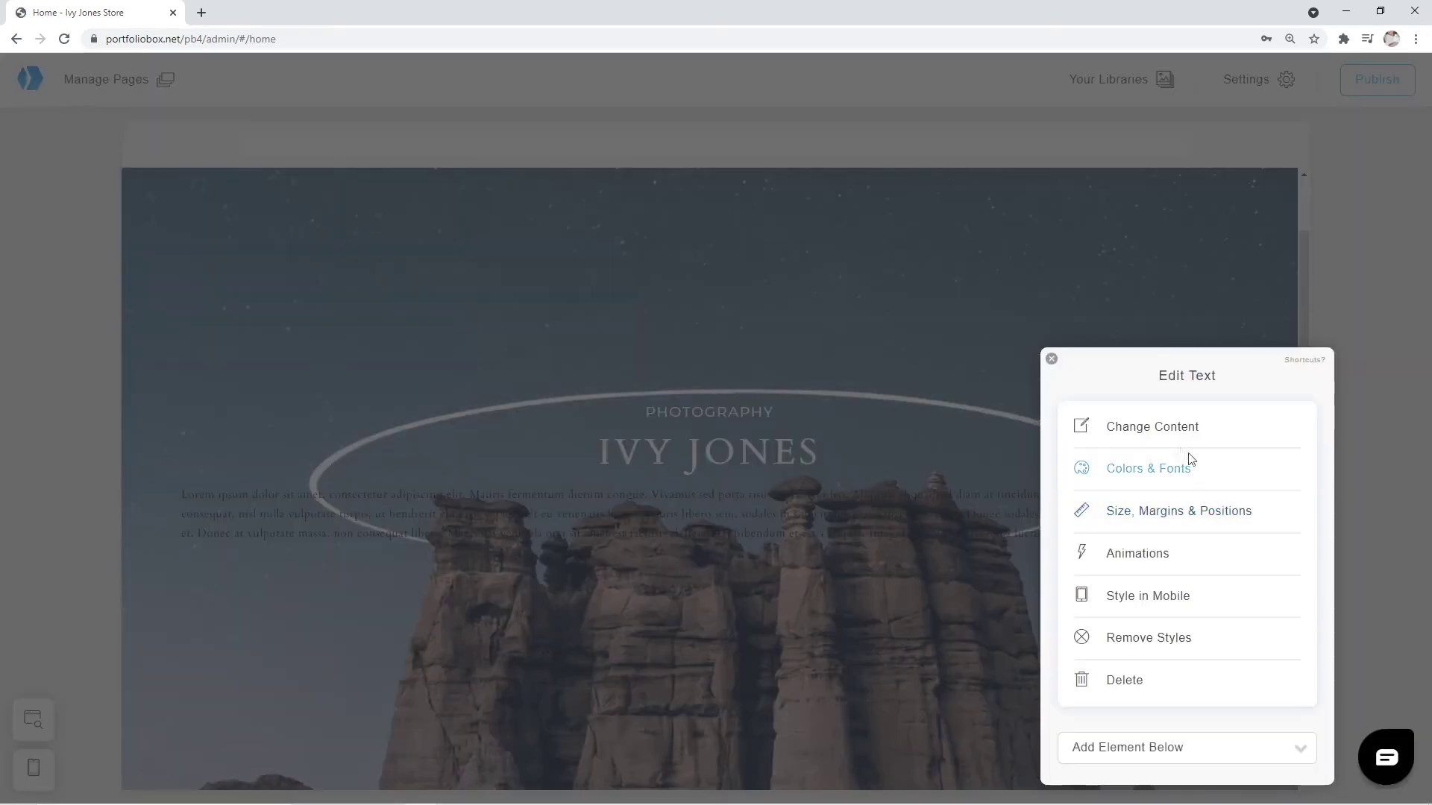
- Replace the Lorem ipsum placeholder with the pasted tagline beginning 'The story is everything.'
{"action": "left_click", "coordinate": [1144, 428]}
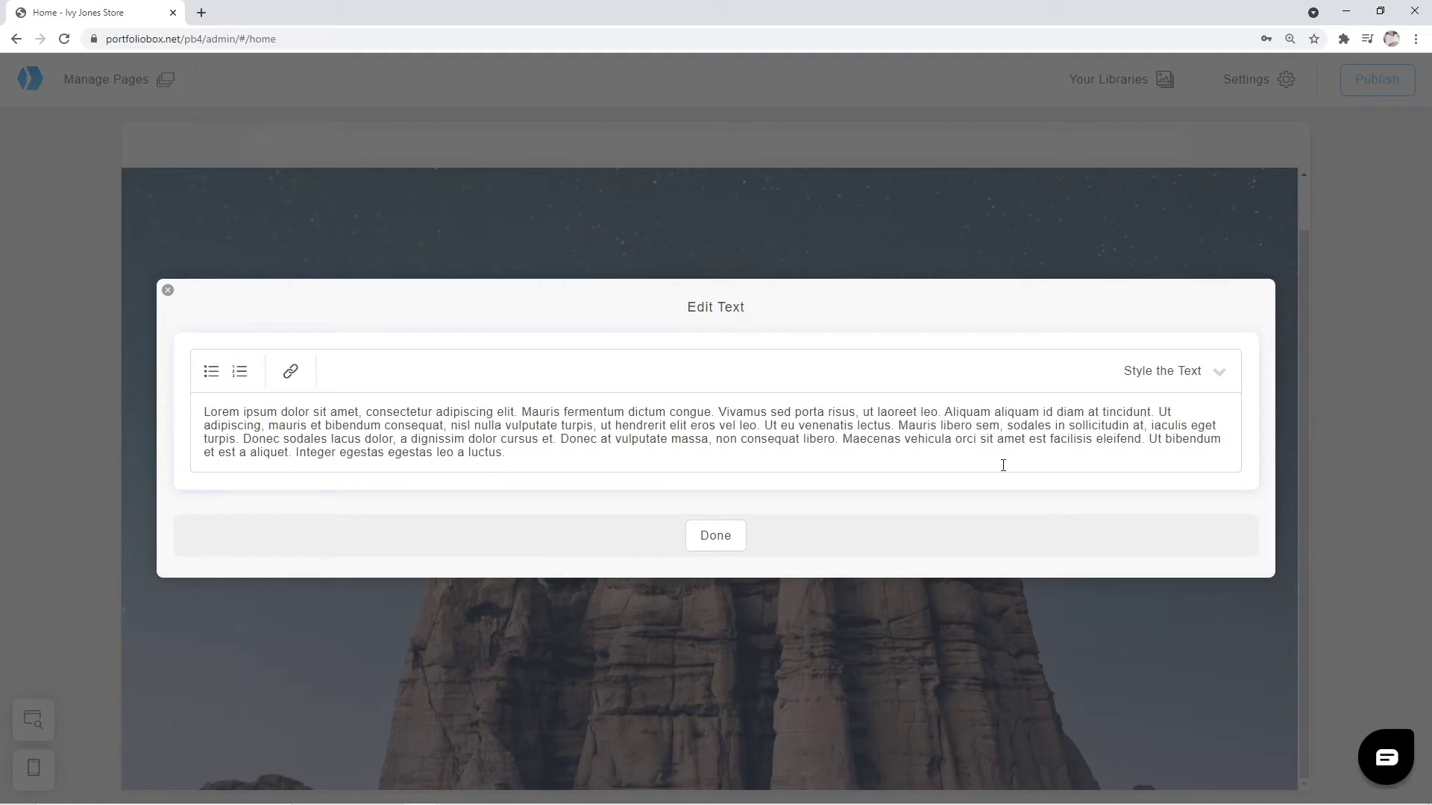
{"action": "left_click_drag", "start_coordinate": [1003, 463], "coordinate": [68, 364]}
{"action": "type", "text": "The story is everything. With my photography I bring stories to life. Share and inspire us all to see in a new way."}
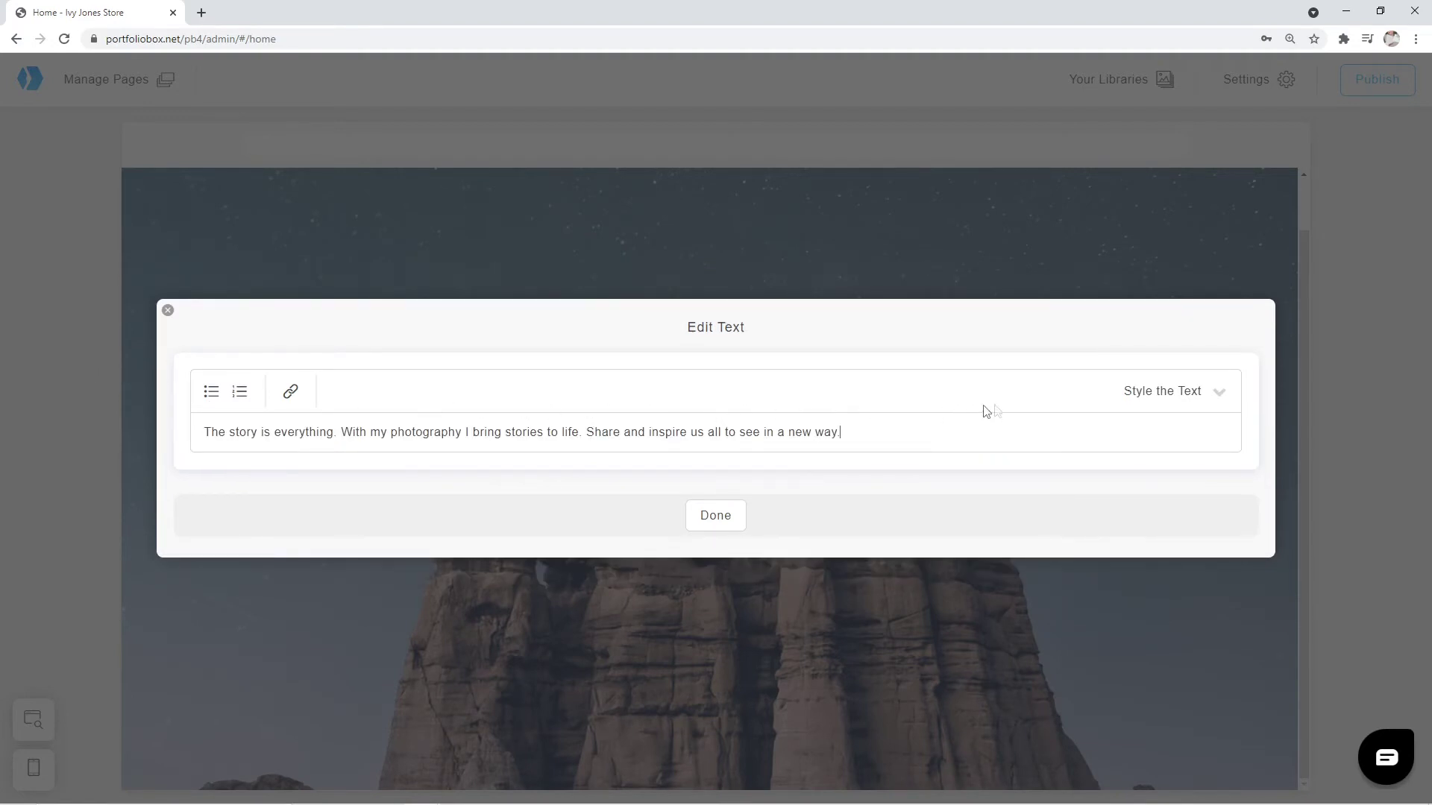
{"action": "left_click", "coordinate": [1164, 397]}
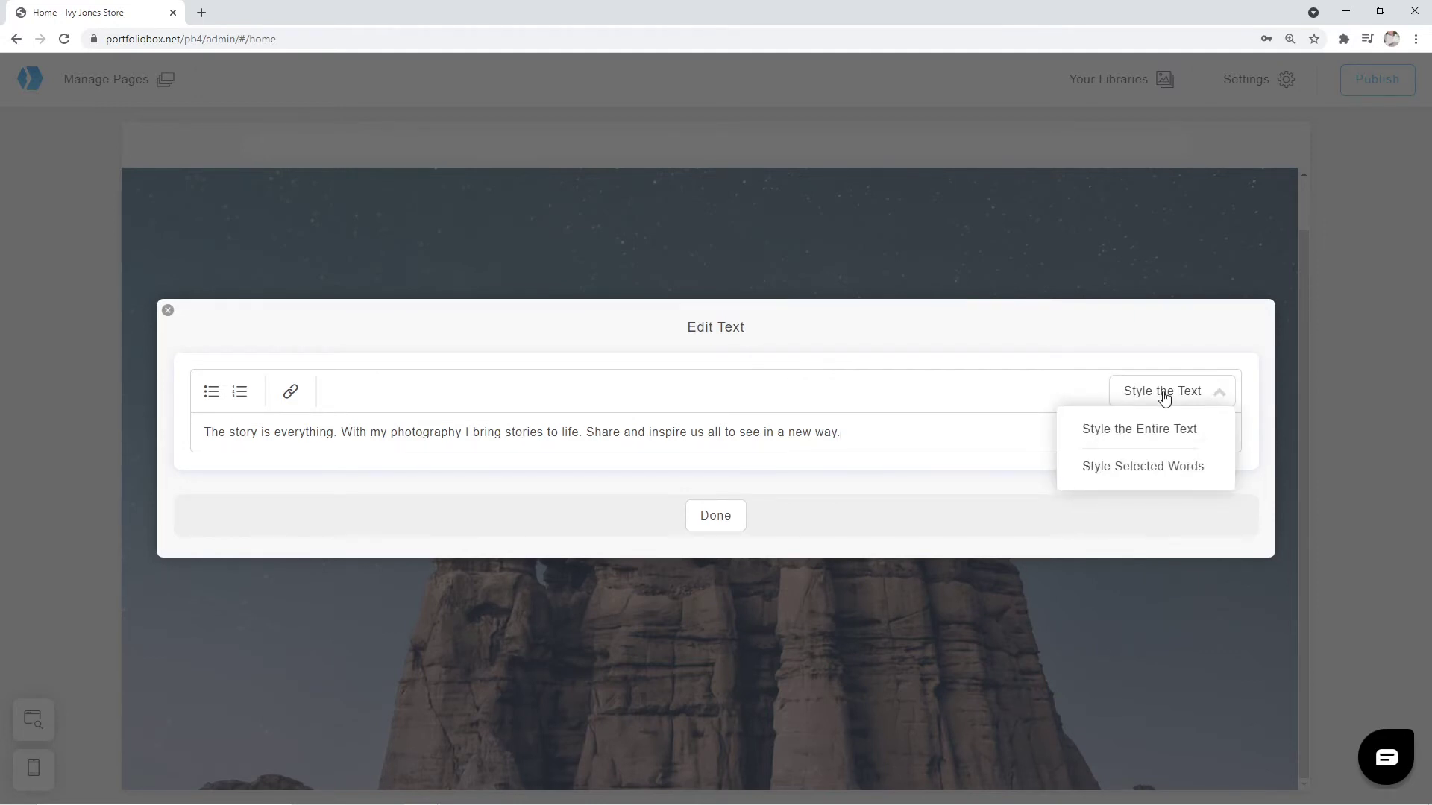
- Centre the whole tagline paragraph and set it in the Cardo font
{"action": "left_click", "coordinate": [1144, 435]}
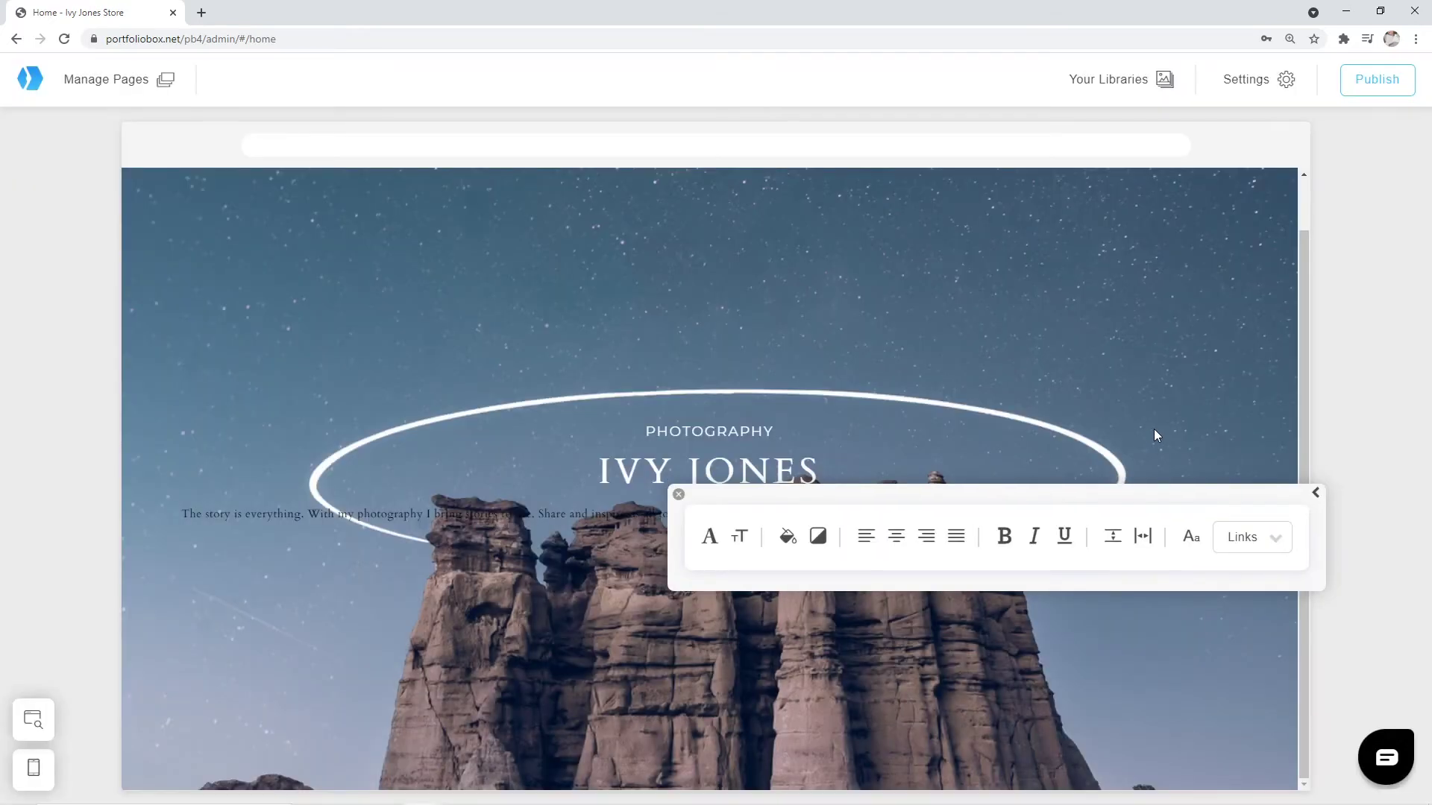
{"action": "left_click", "coordinate": [898, 546]}
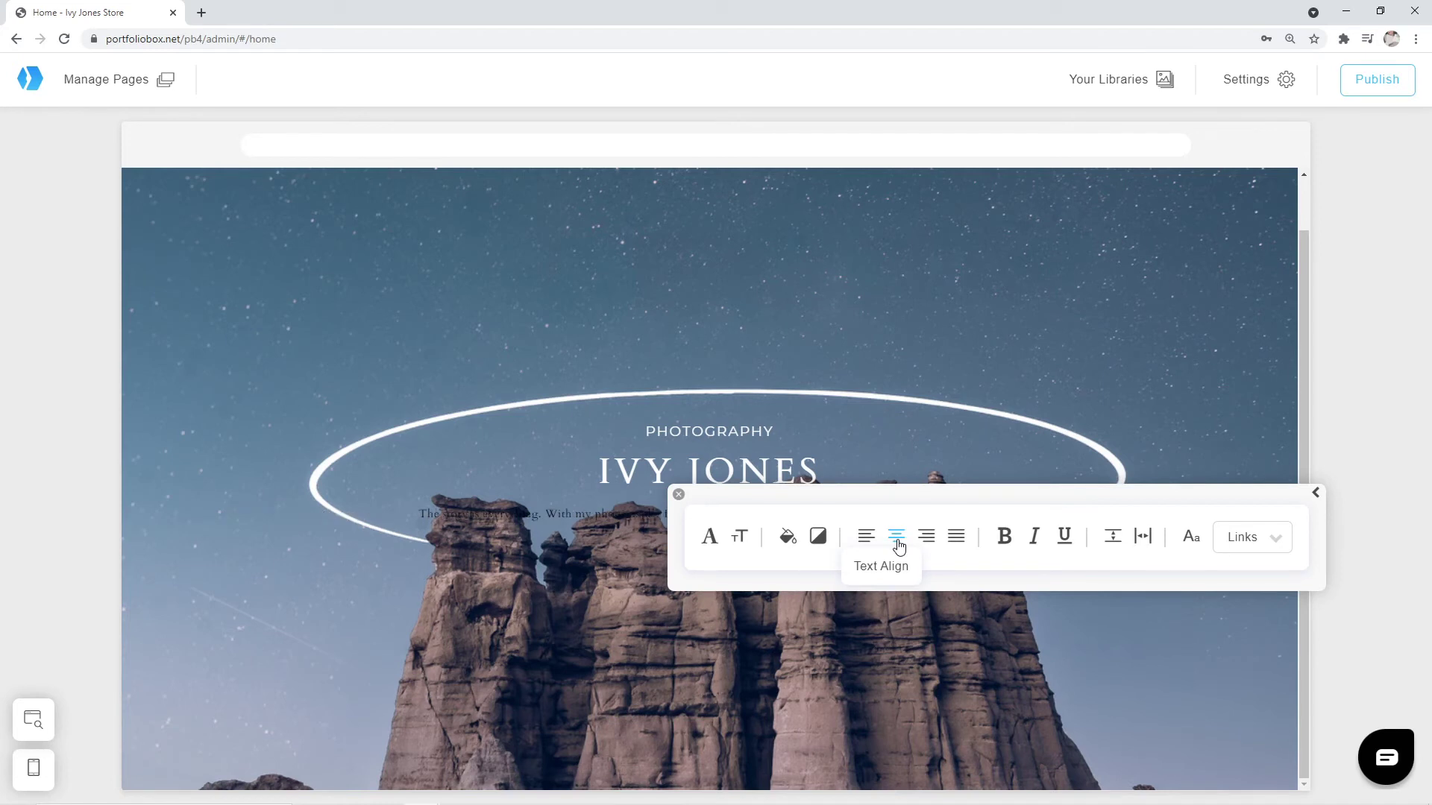
{"action": "left_click", "coordinate": [710, 539]}
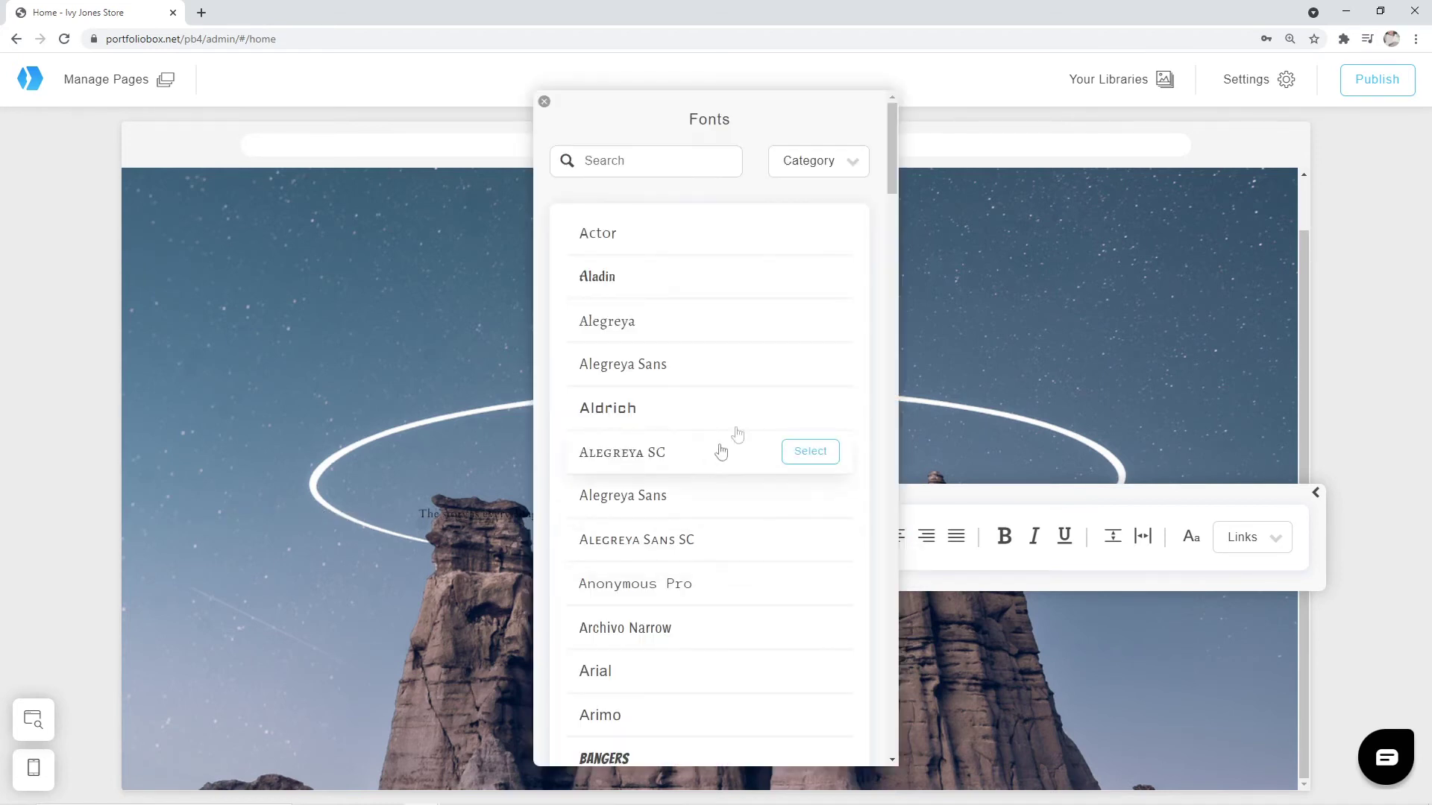
{"action": "scroll", "coordinate": [883, 264], "scroll_direction": "down", "scroll_amount": 10}
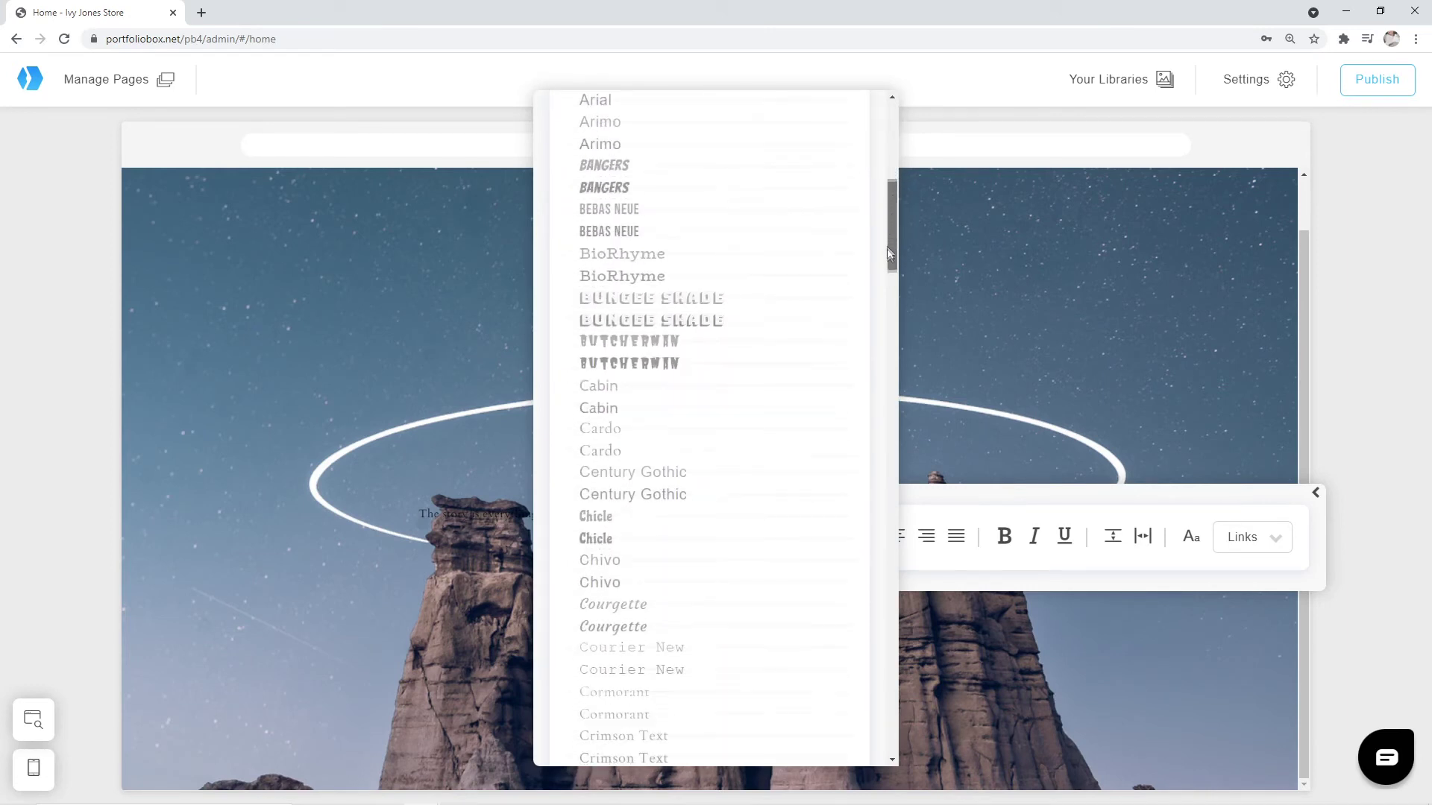
{"action": "mouse_move", "coordinate": [811, 313]}
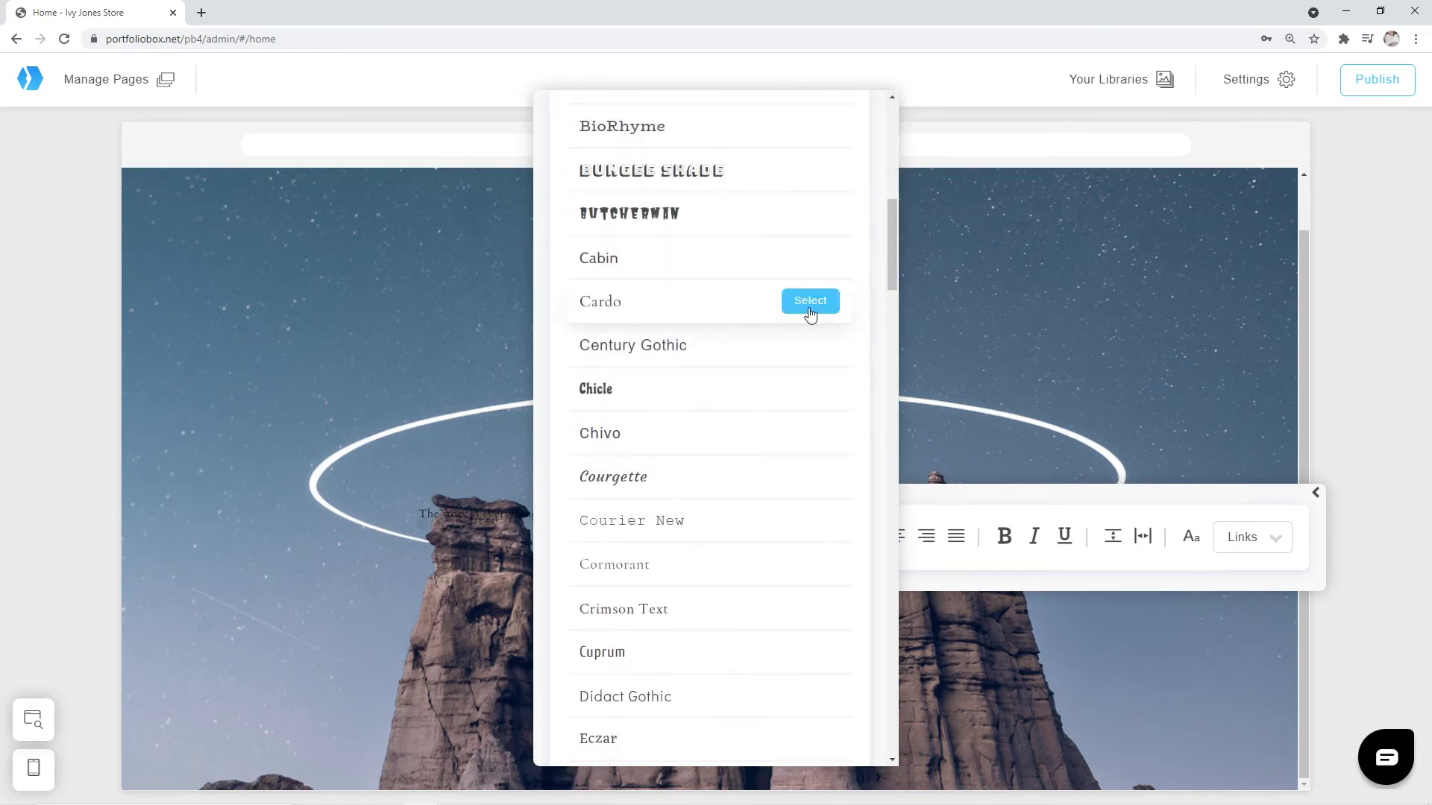
{"action": "left_click", "coordinate": [811, 301]}
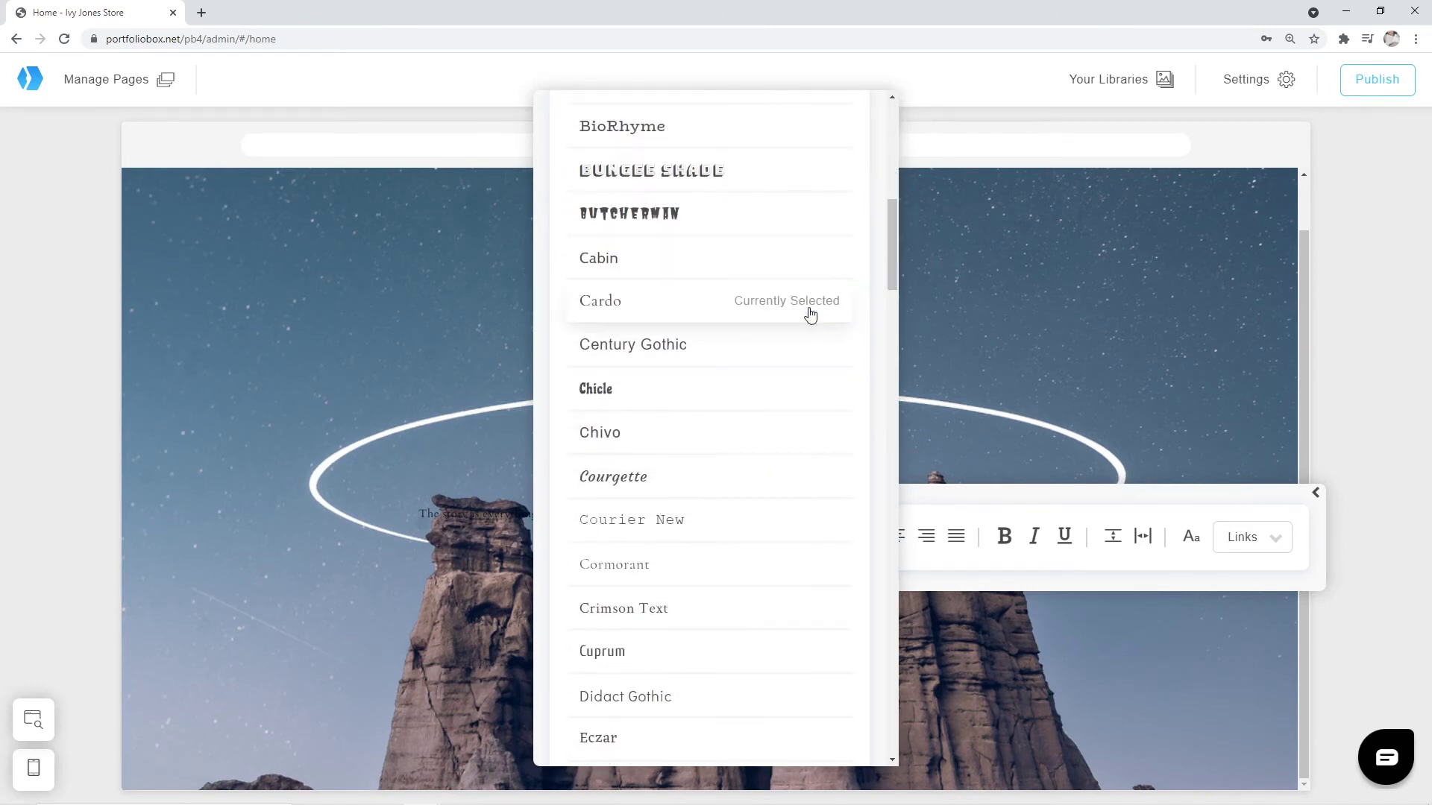
{"action": "left_click", "coordinate": [939, 511]}
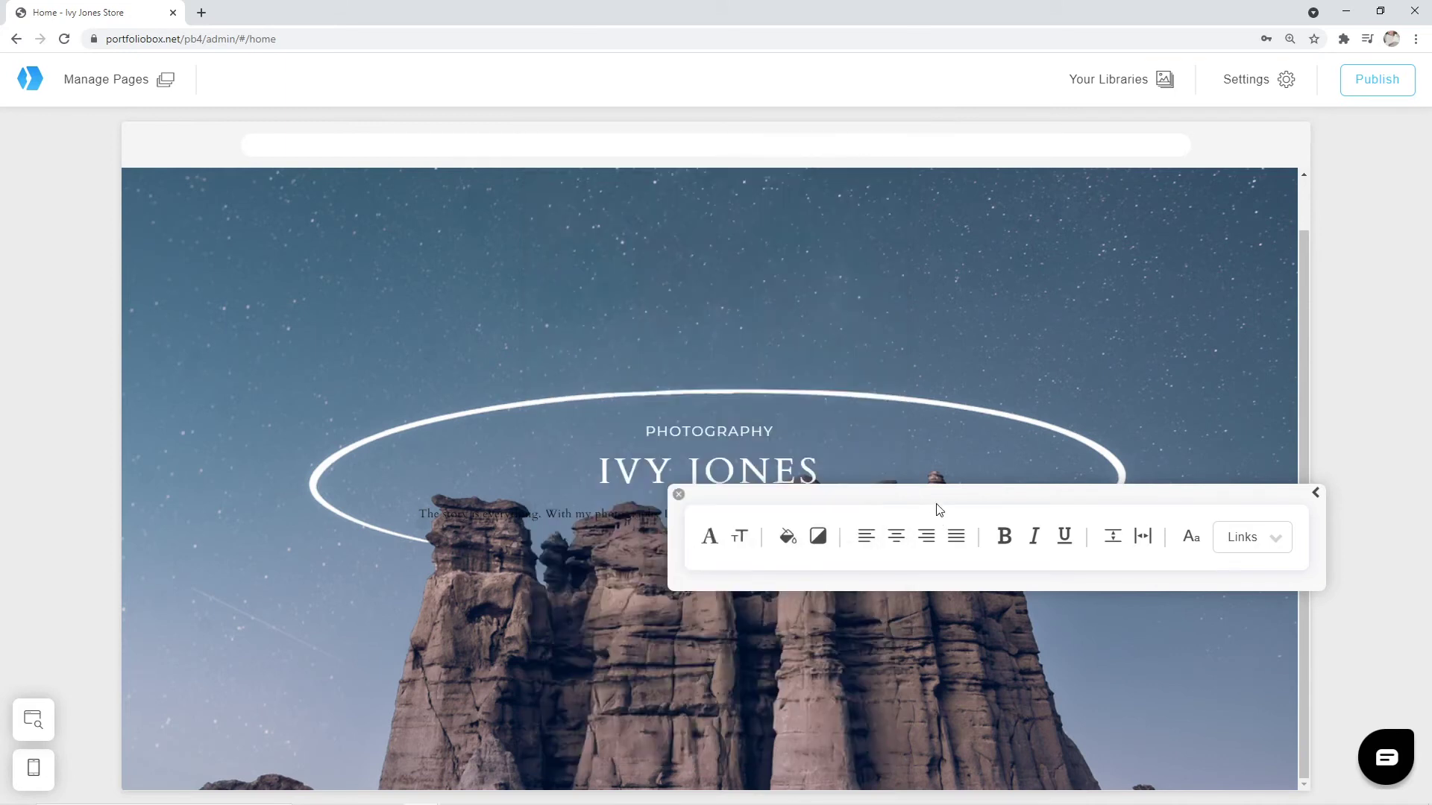
- Make the tagline paragraph's text colour white (FFFFFF)
{"action": "left_click", "coordinate": [786, 538]}
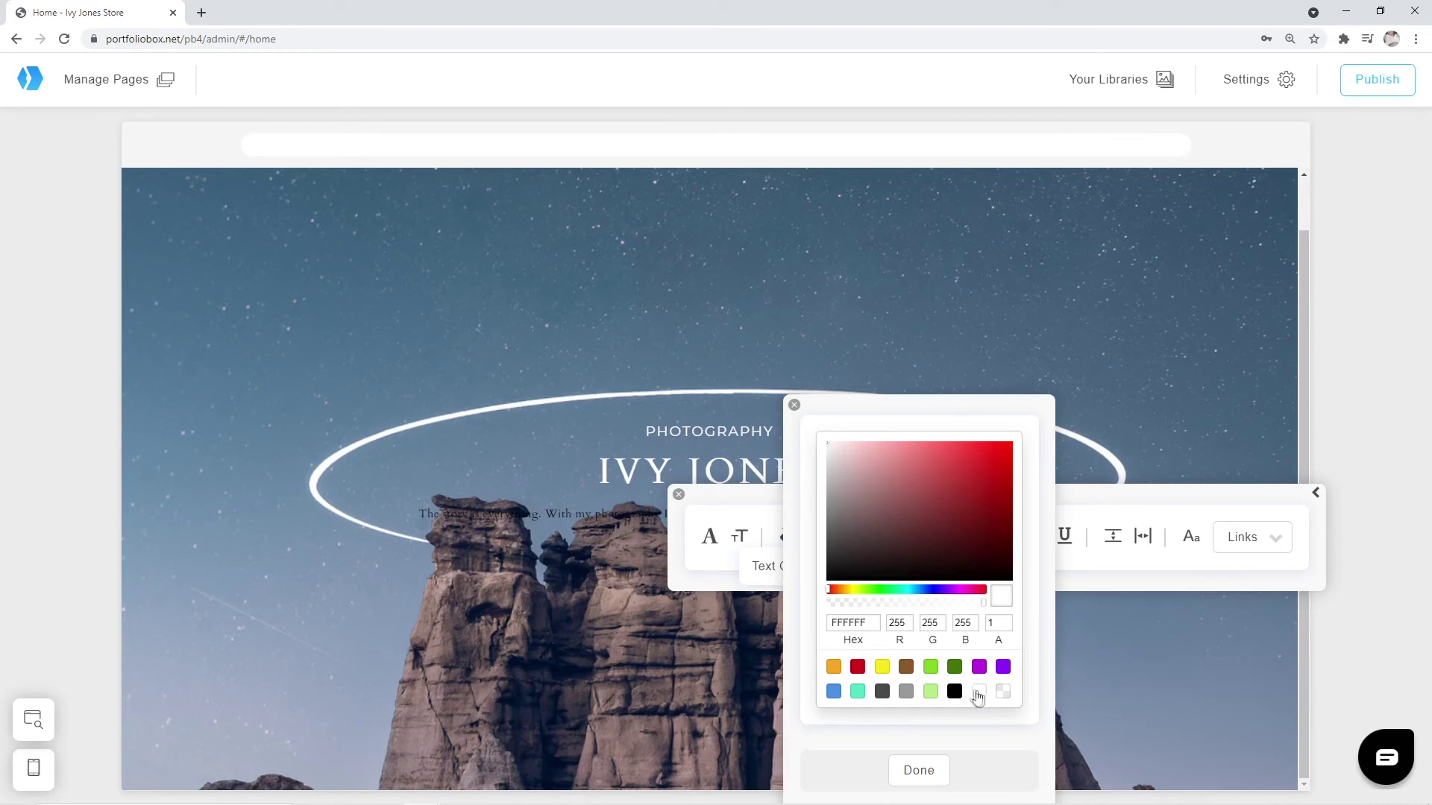
{"action": "left_click", "coordinate": [978, 692]}
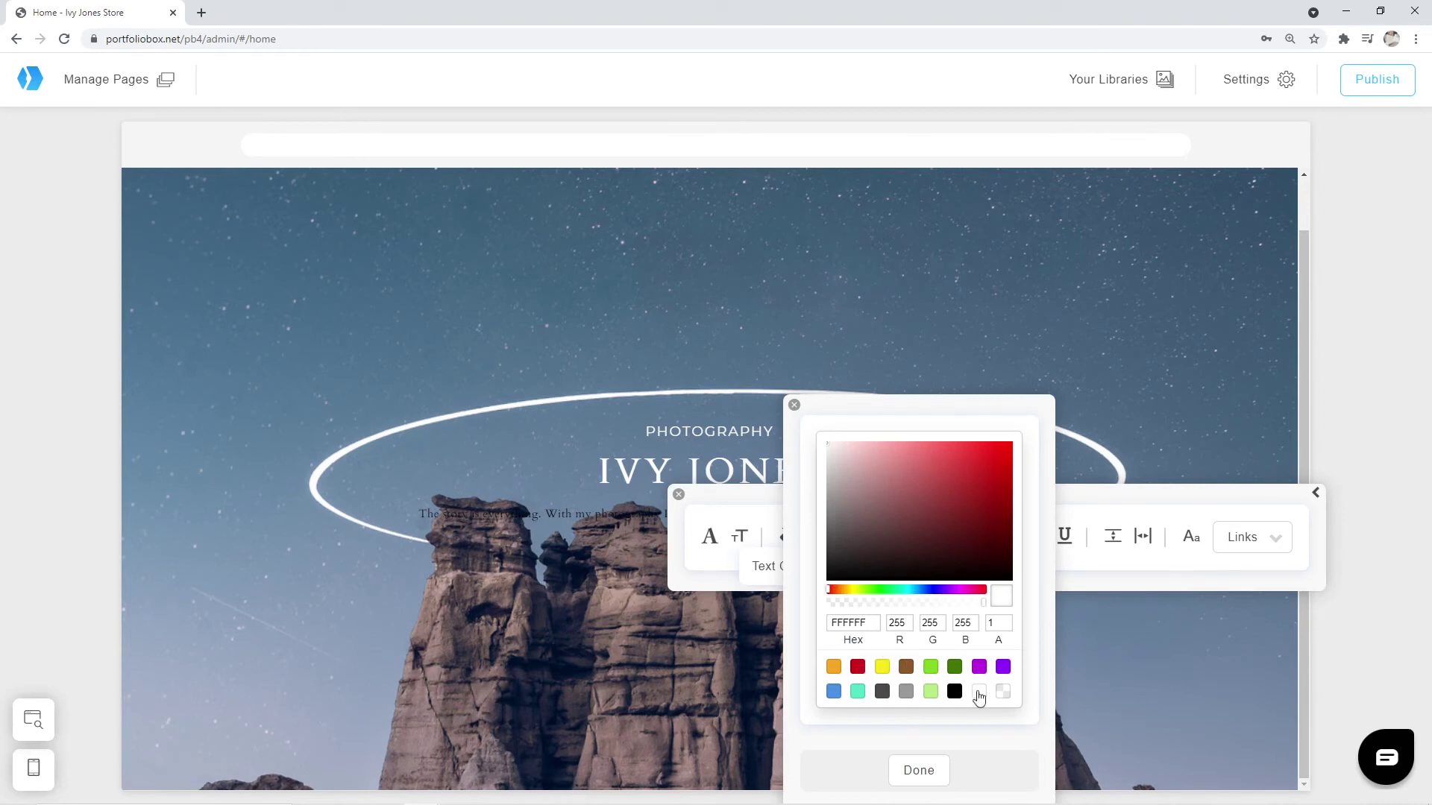
{"action": "left_click", "coordinate": [918, 770]}
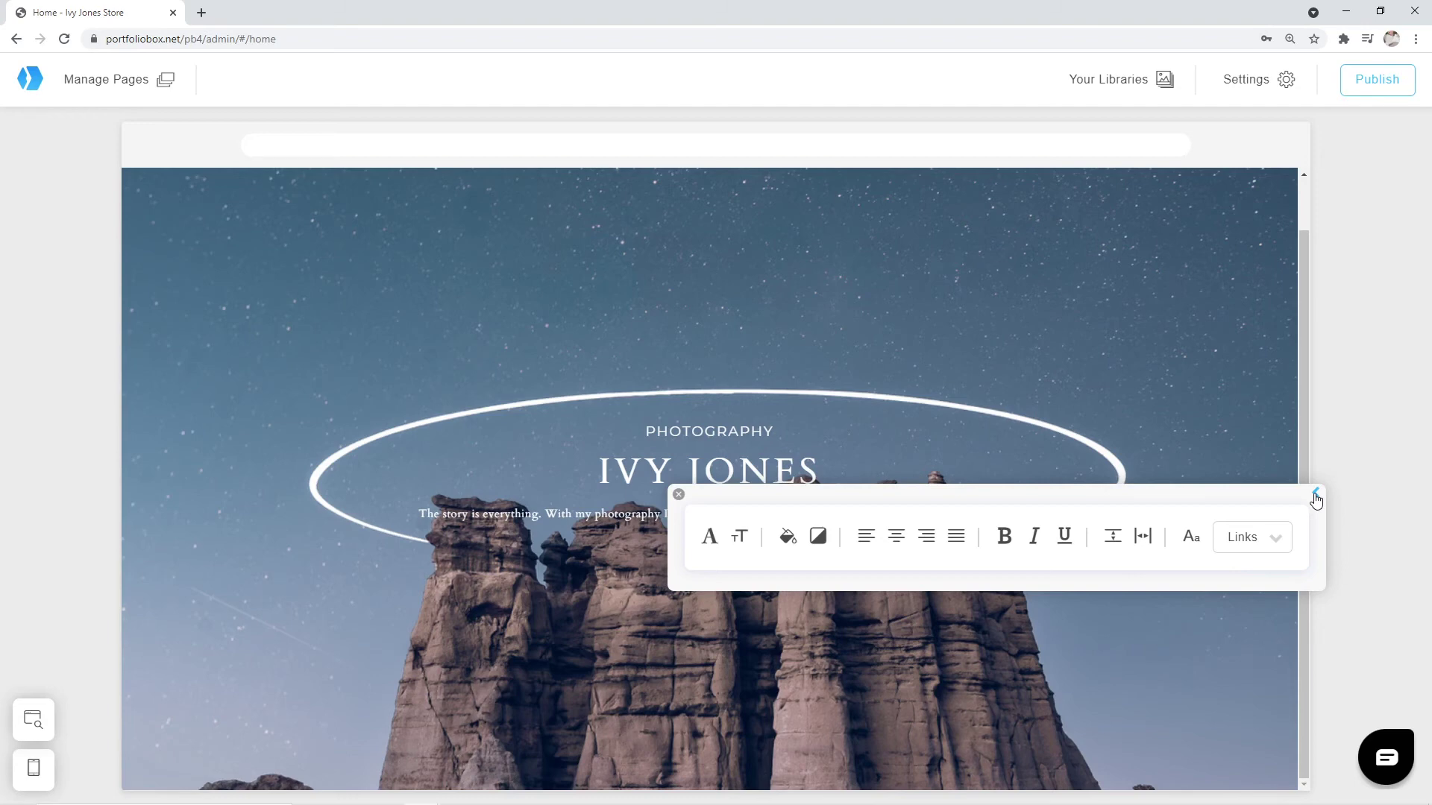
- Give the tagline paragraph a 447px max width and a 0.65em top margin
{"action": "left_click", "coordinate": [1316, 498]}
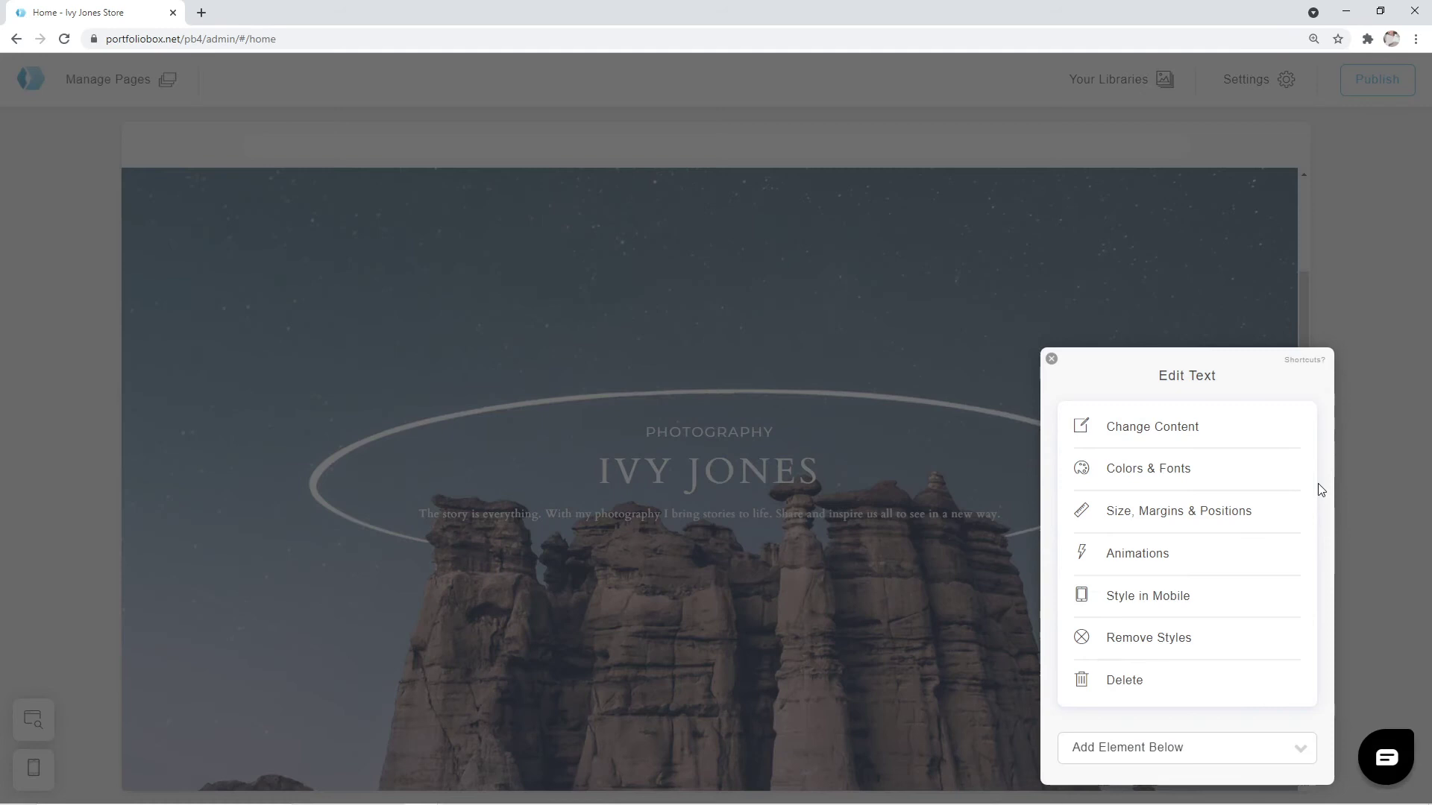
{"action": "left_click", "coordinate": [1199, 513]}
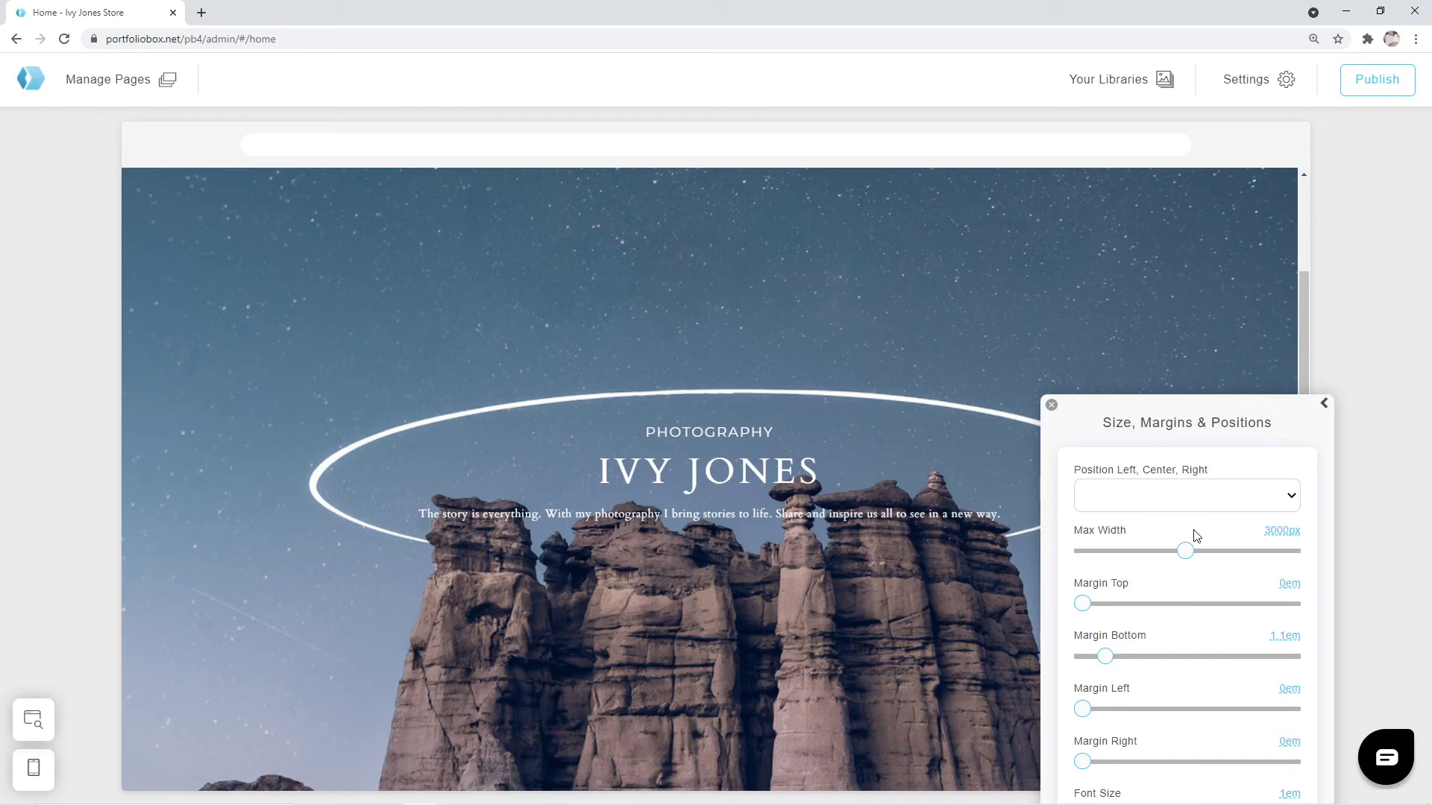
{"action": "left_click_drag", "start_coordinate": [1149, 554], "coordinate": [1097, 567]}
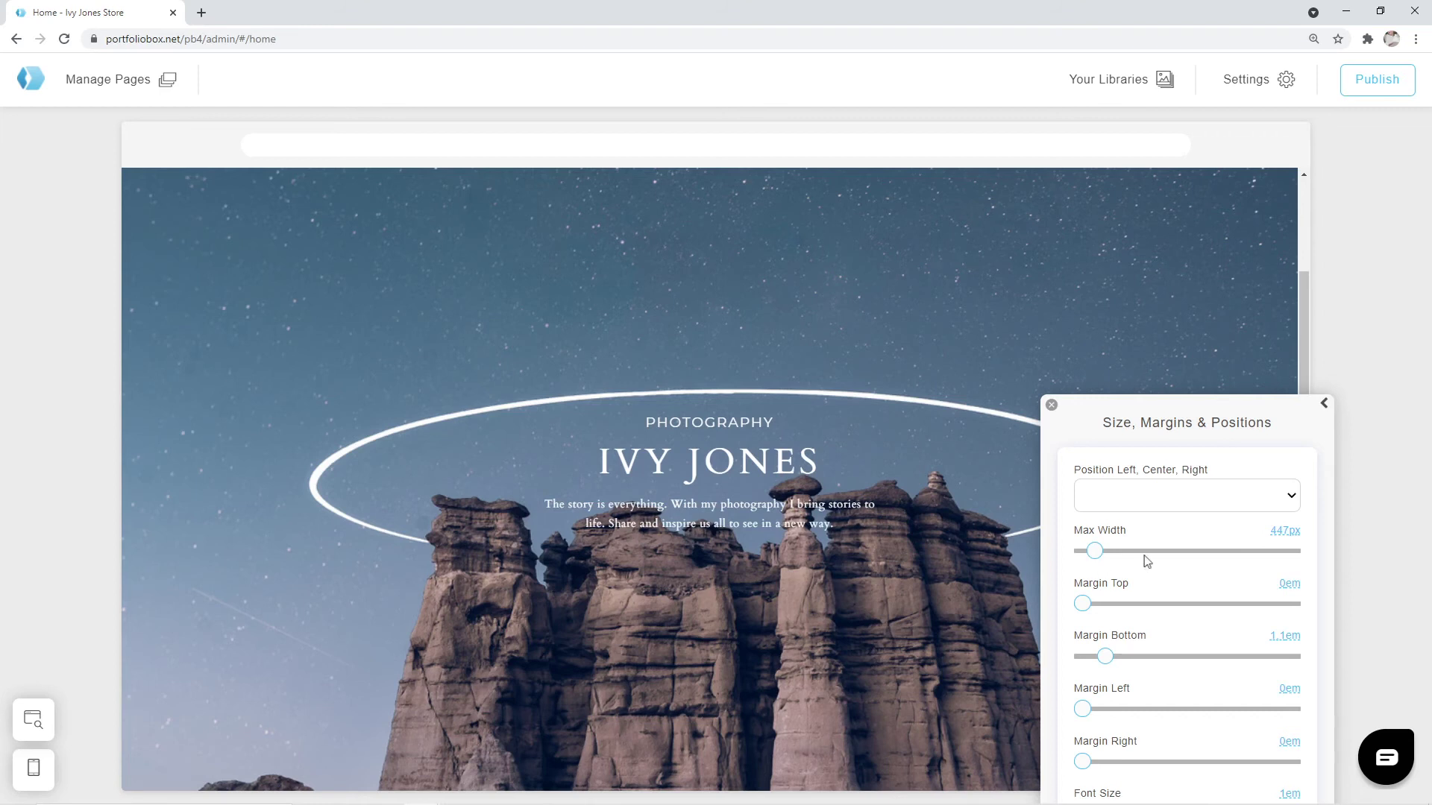
{"action": "left_click_drag", "start_coordinate": [1083, 606], "coordinate": [1097, 610]}
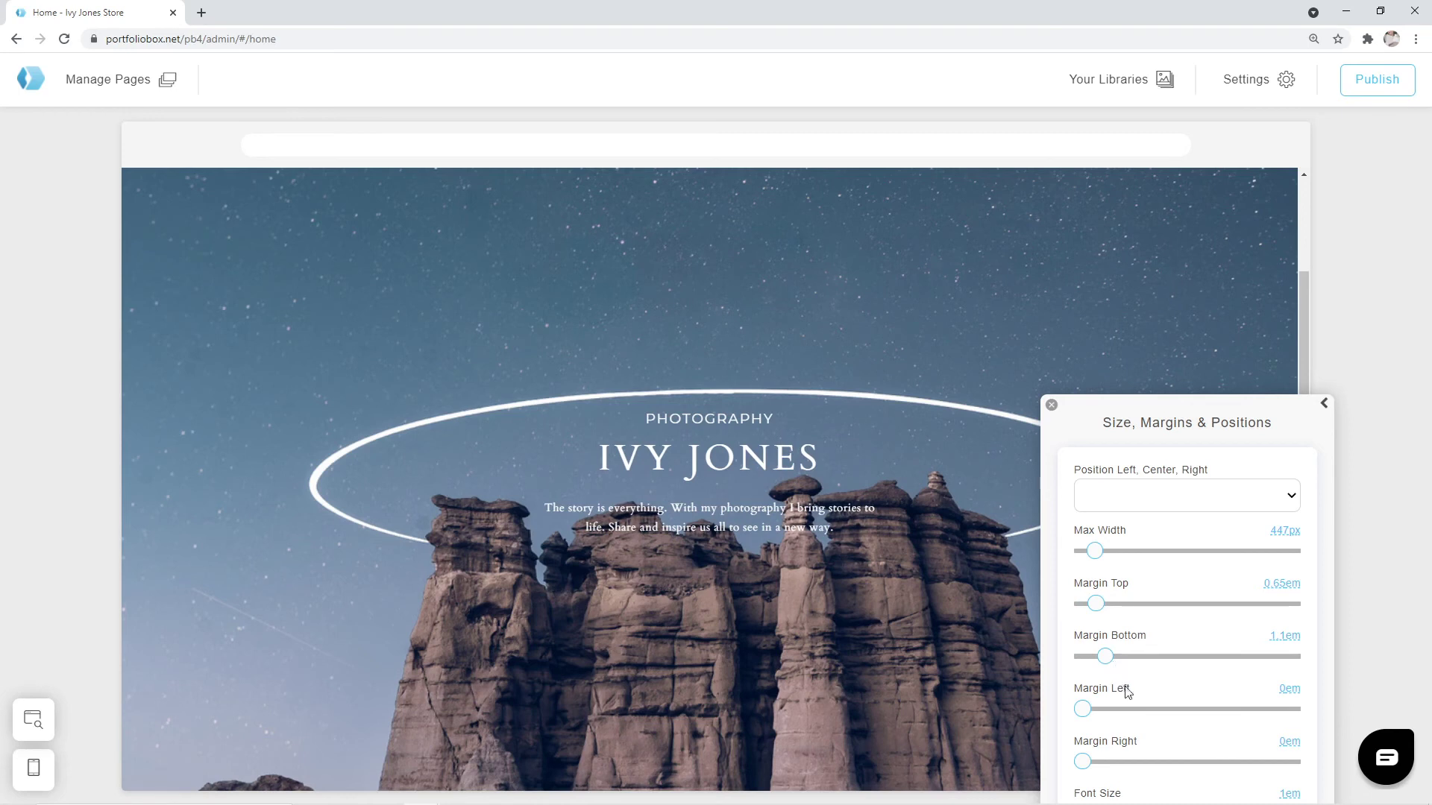
{"action": "left_click", "coordinate": [1326, 407]}
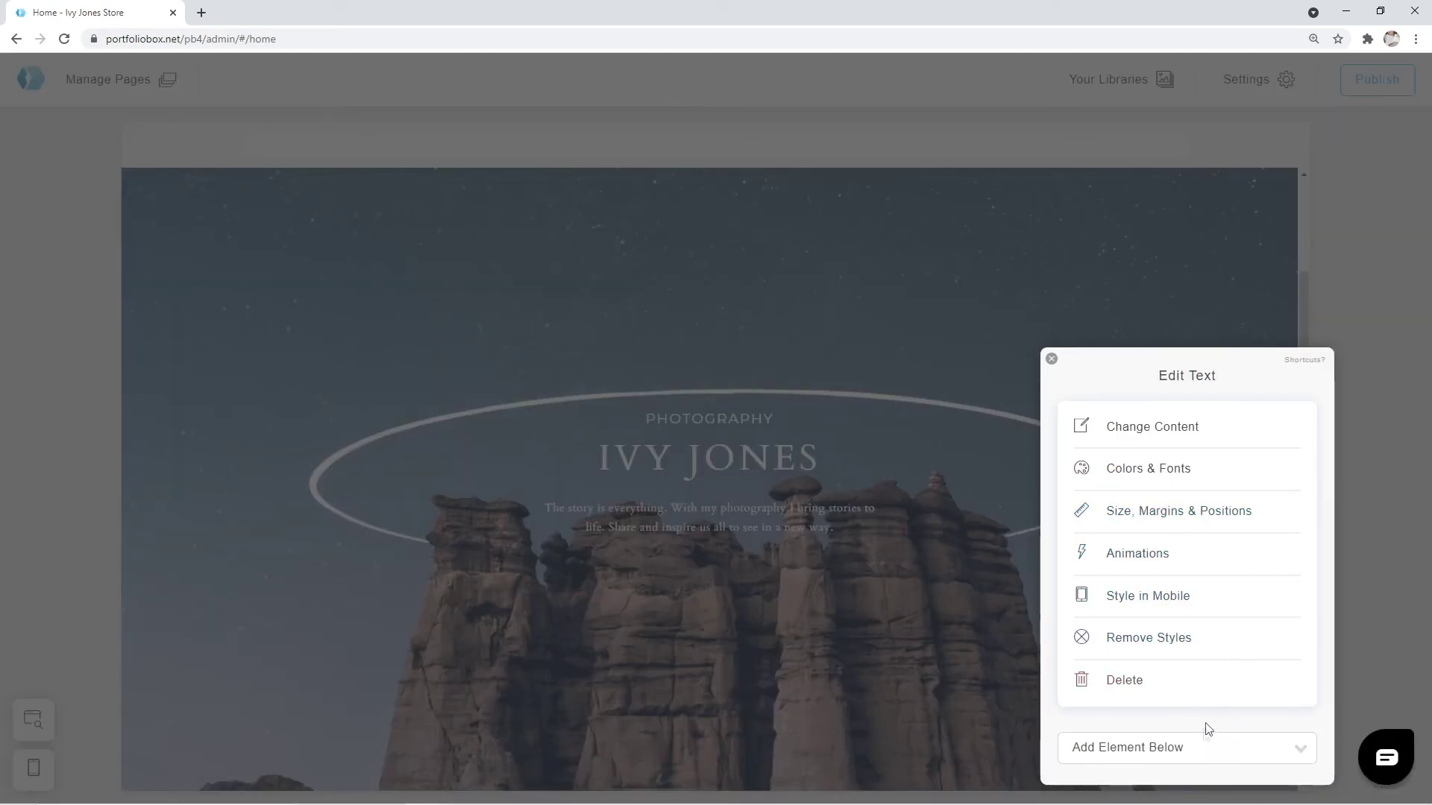
- Add a Social Media element below the tagline paragraph
{"action": "left_click", "coordinate": [1199, 749]}
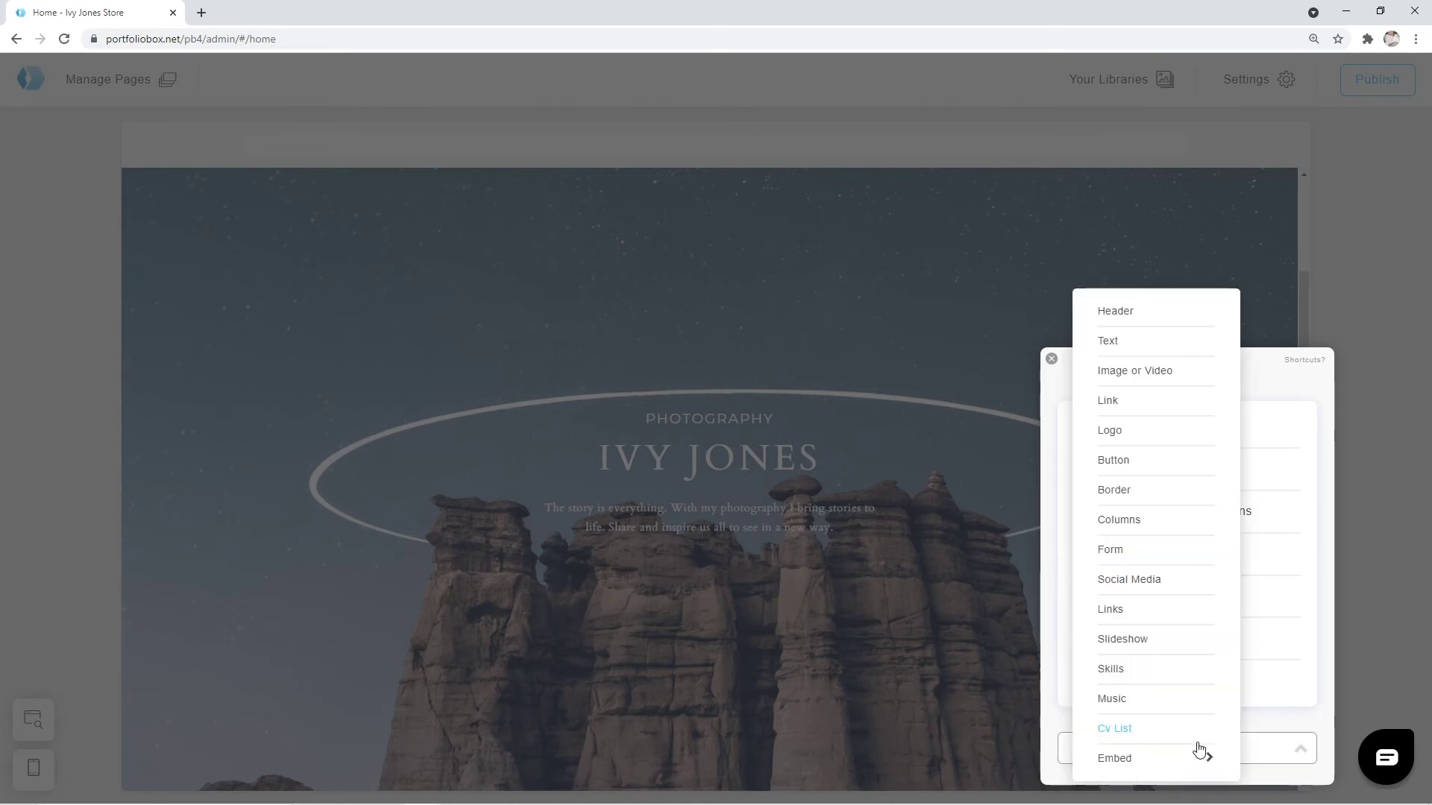
{"action": "left_click", "coordinate": [1146, 594]}
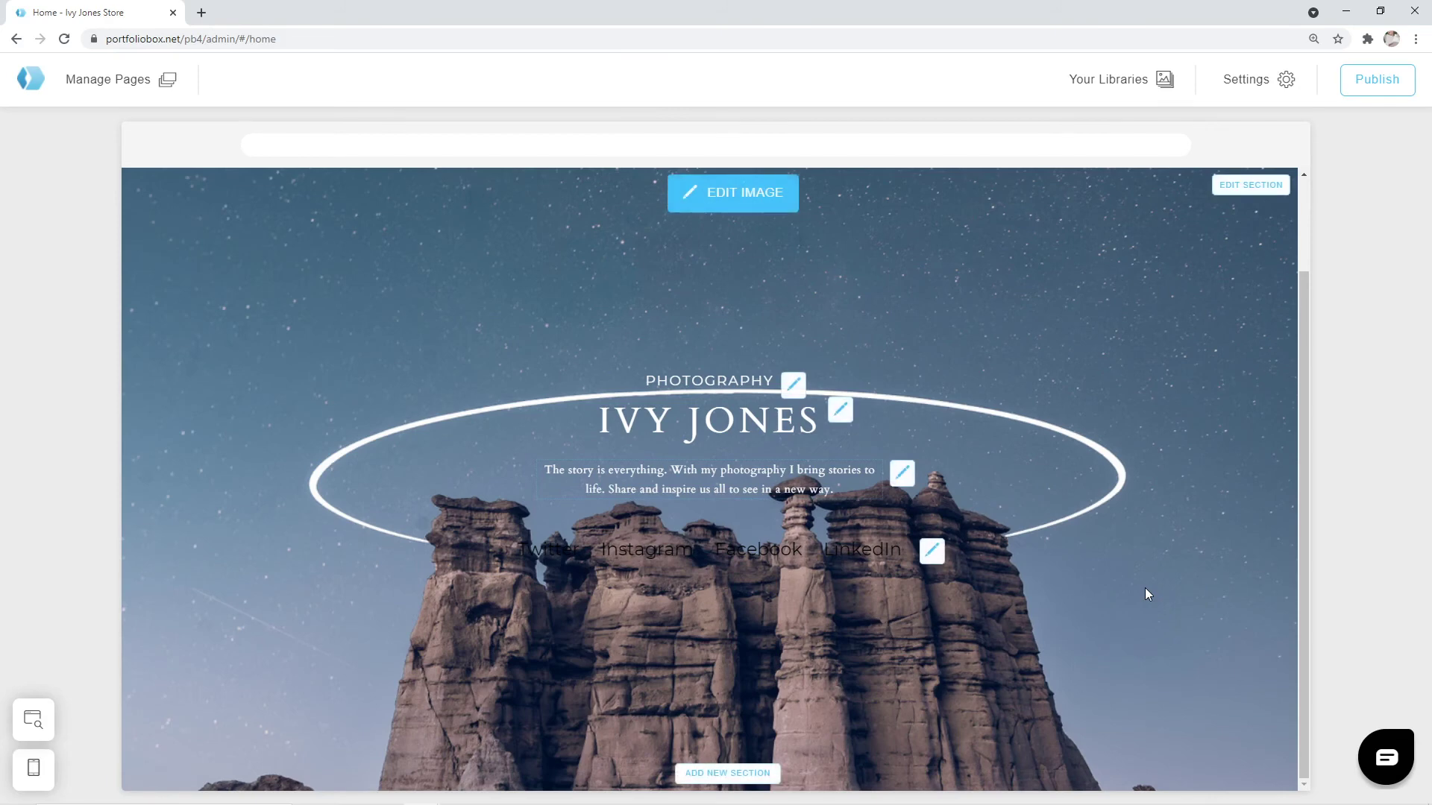
- Set the social links' text colour to white and their Icon Type to Icon
{"action": "left_click", "coordinate": [932, 552]}
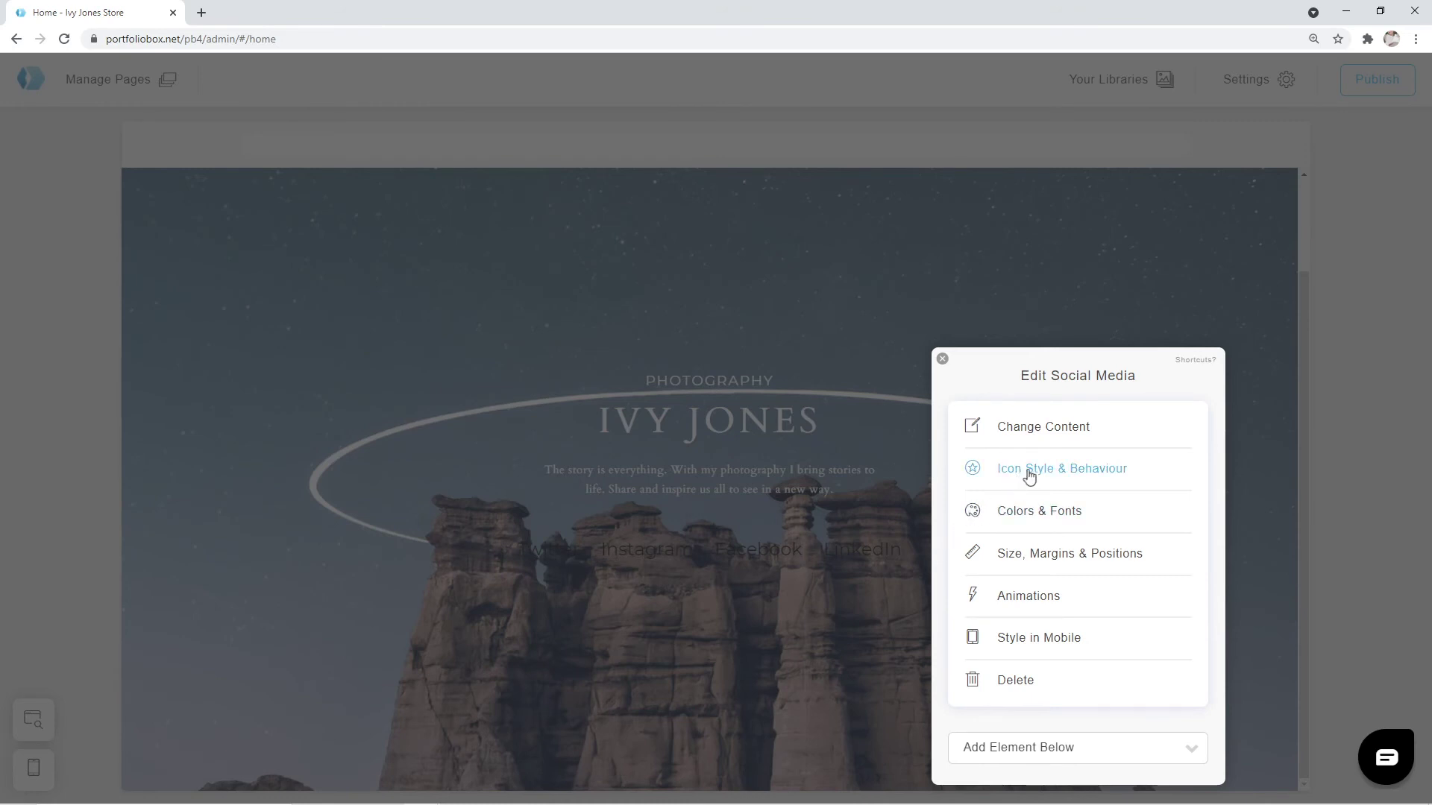
{"action": "left_click", "coordinate": [1029, 474]}
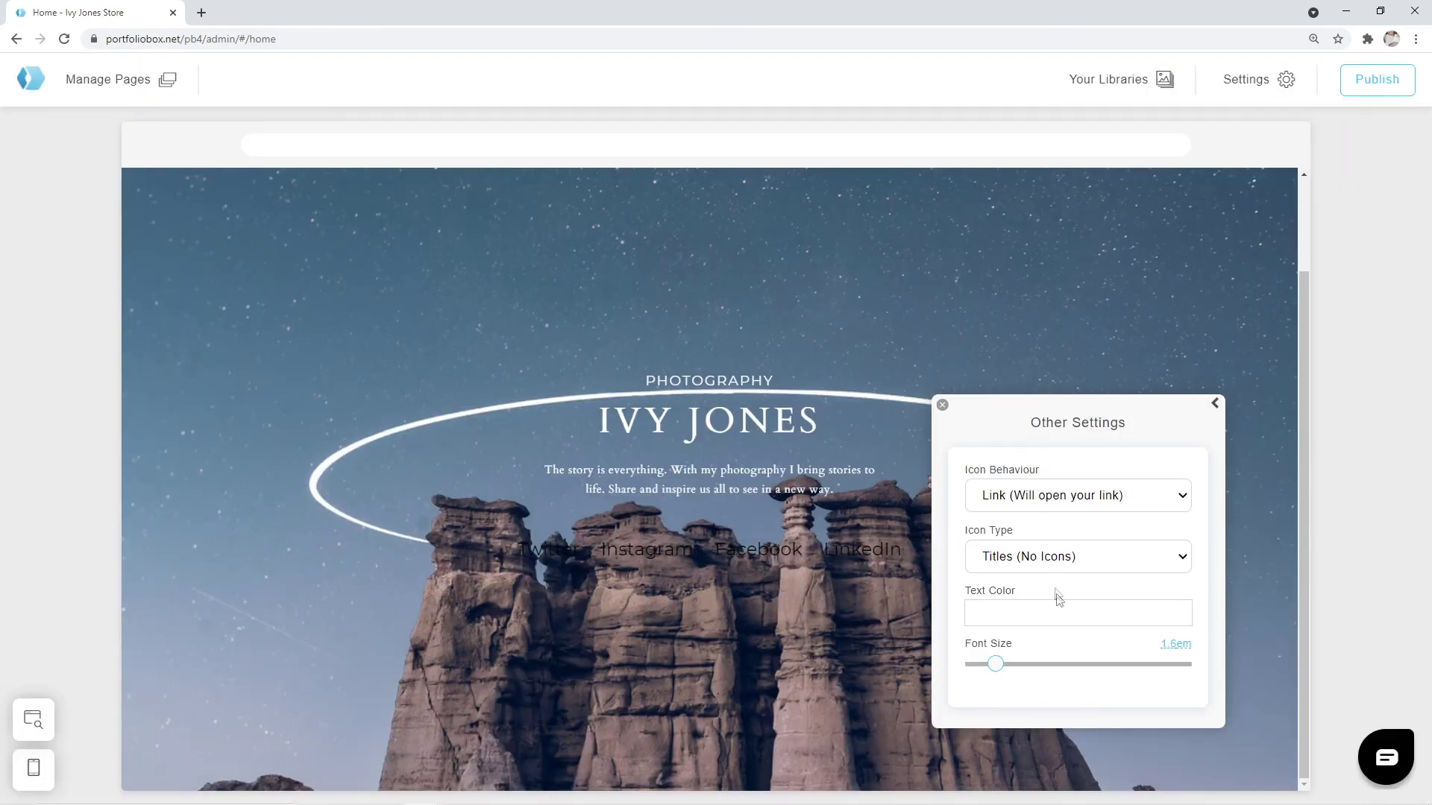
{"action": "left_click", "coordinate": [1059, 615]}
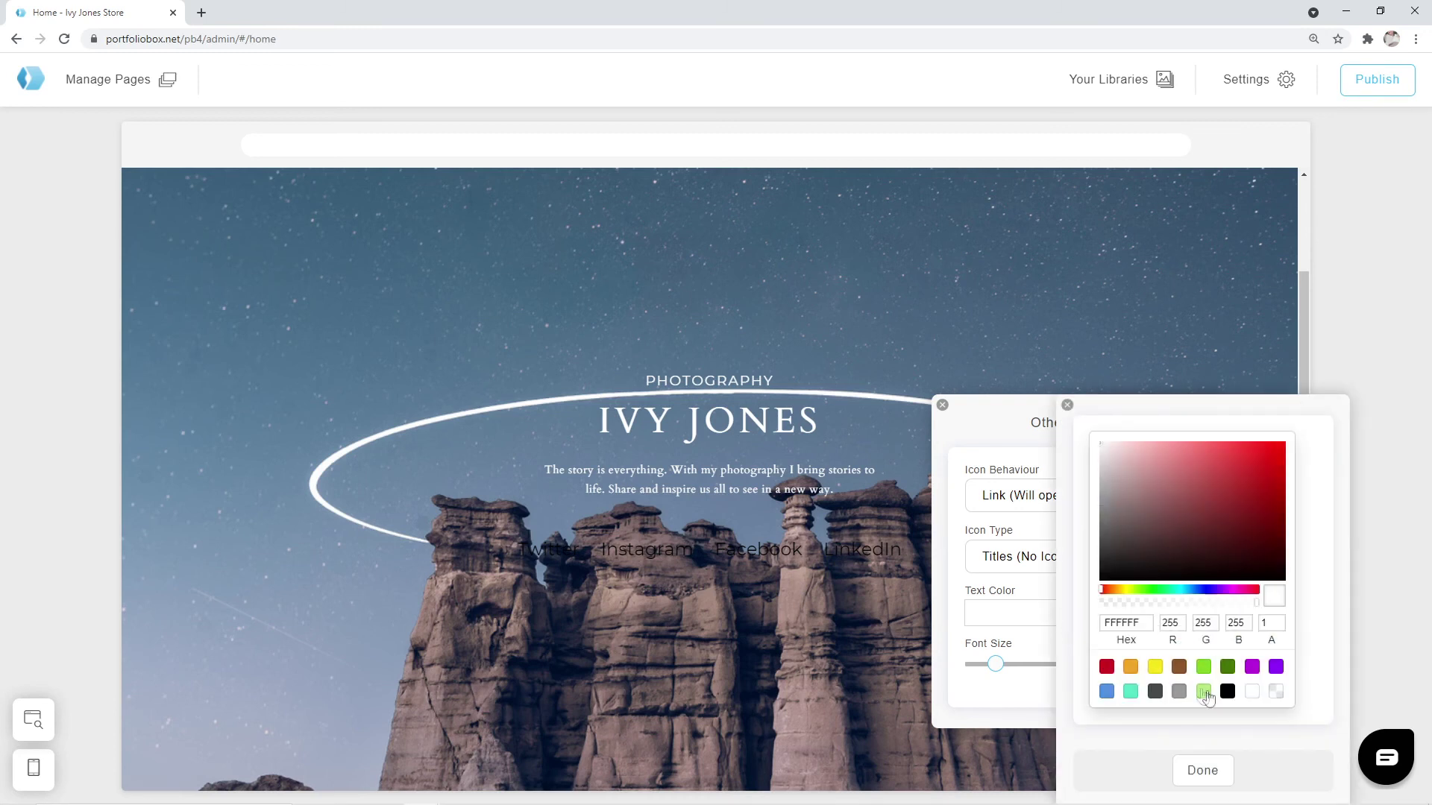
{"action": "left_click", "coordinate": [1252, 693]}
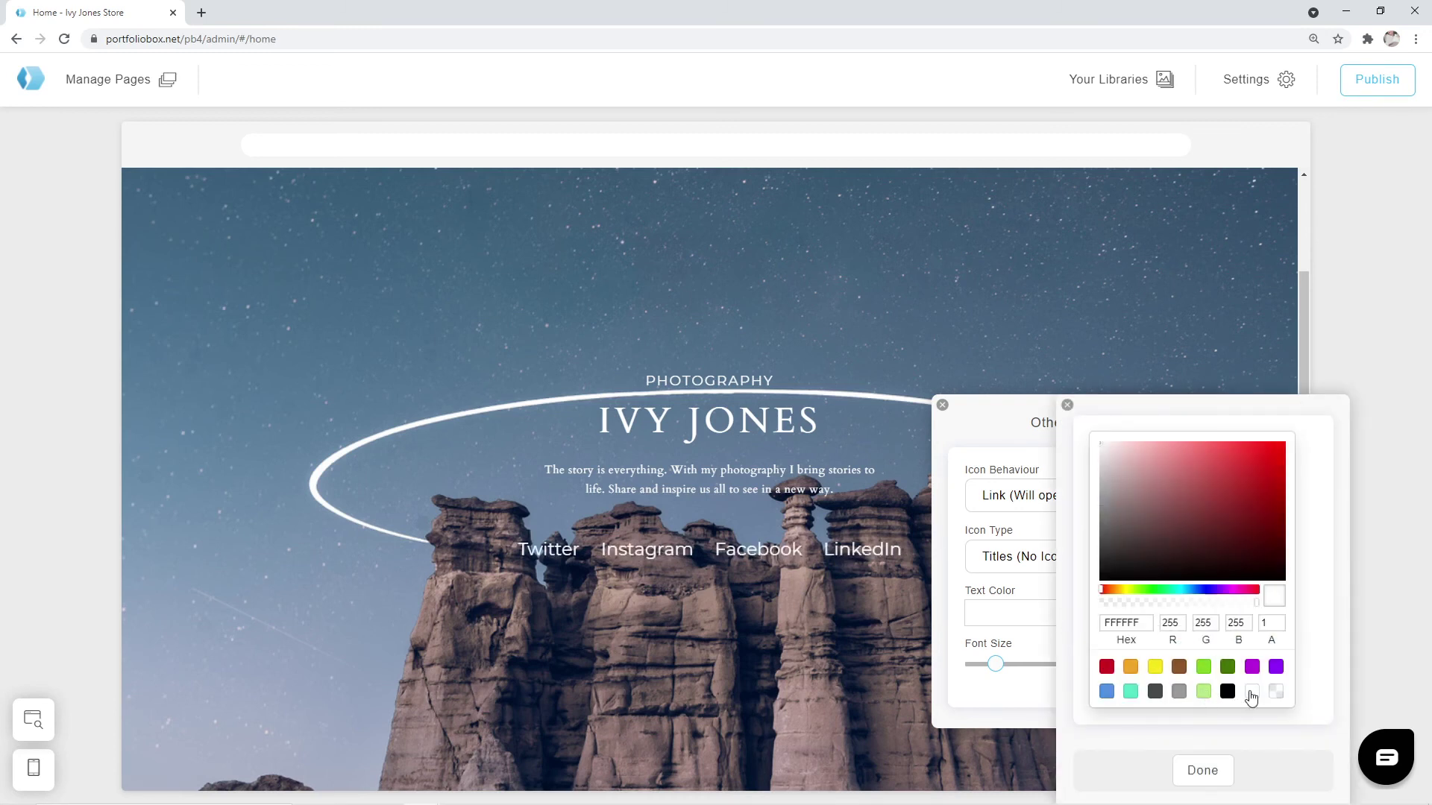
{"action": "left_click", "coordinate": [1203, 771]}
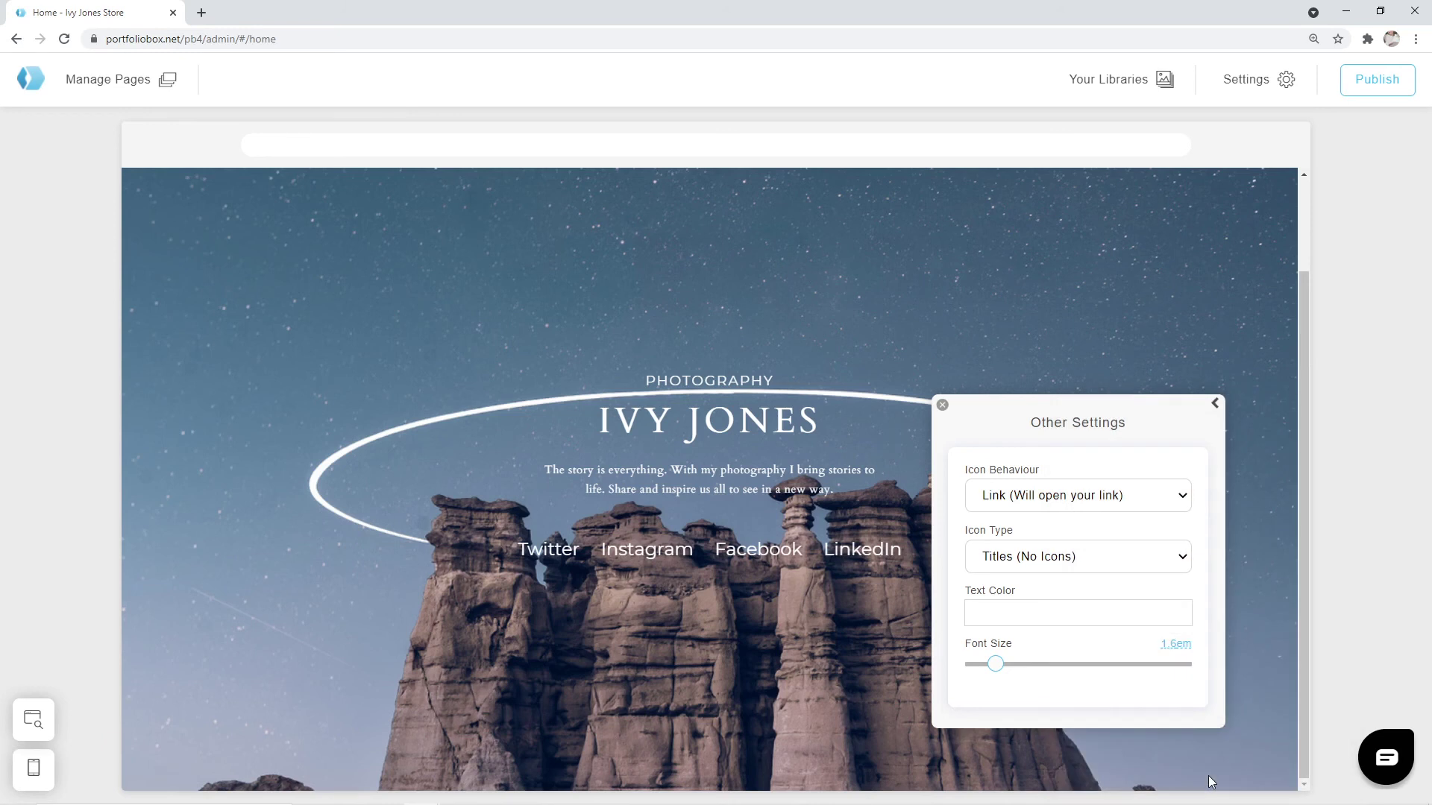
{"action": "left_click", "coordinate": [1063, 570]}
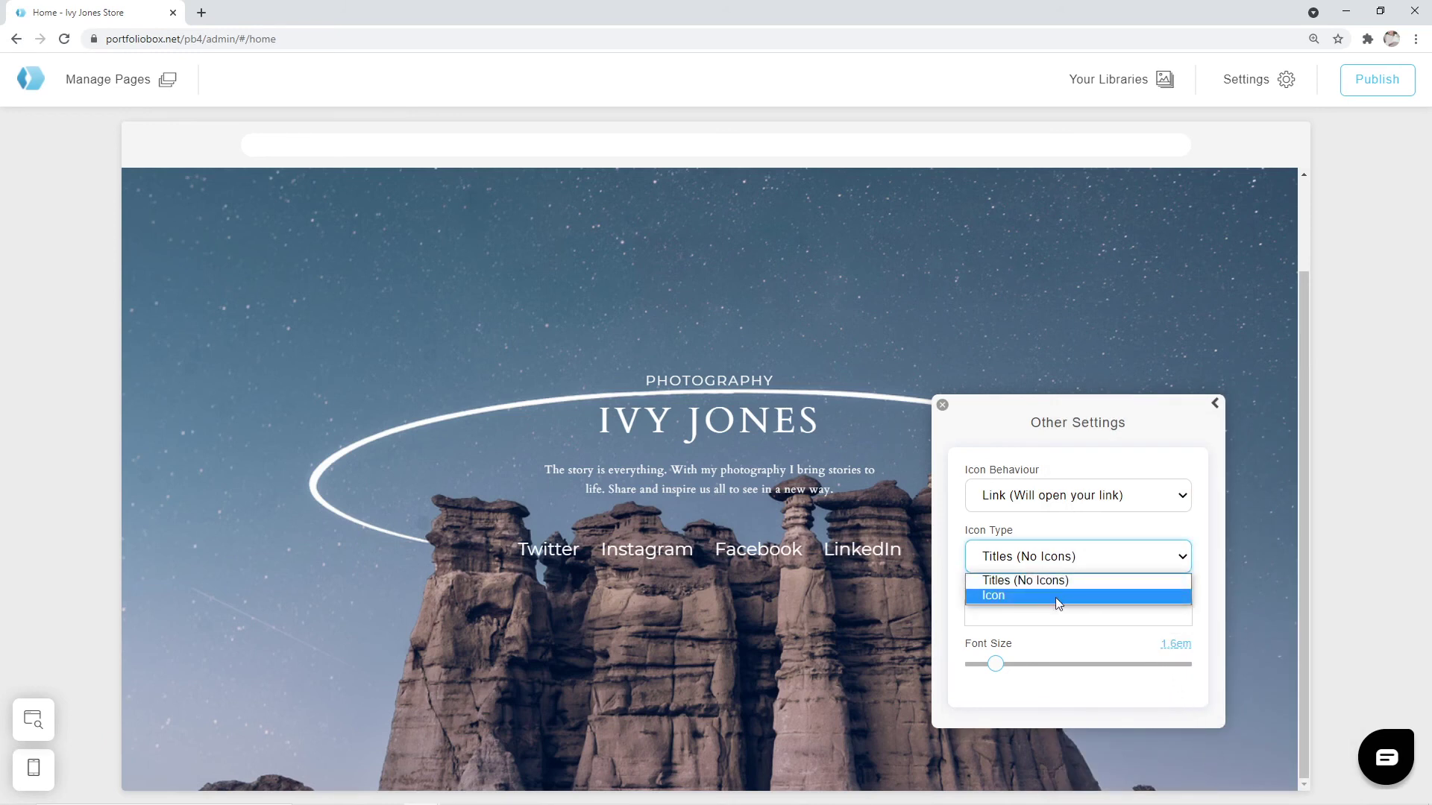
{"action": "left_click", "coordinate": [1055, 596]}
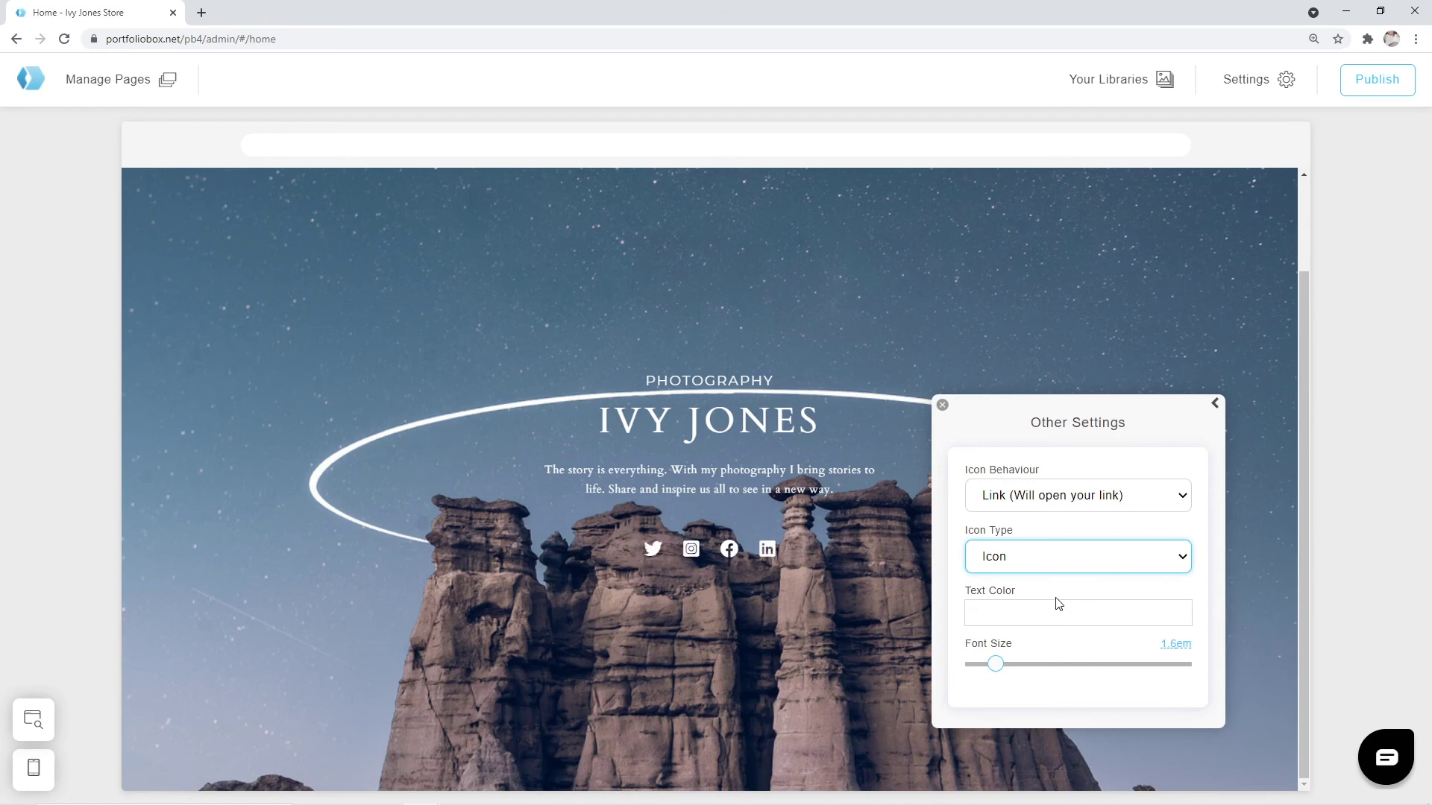
{"action": "left_click", "coordinate": [942, 406]}
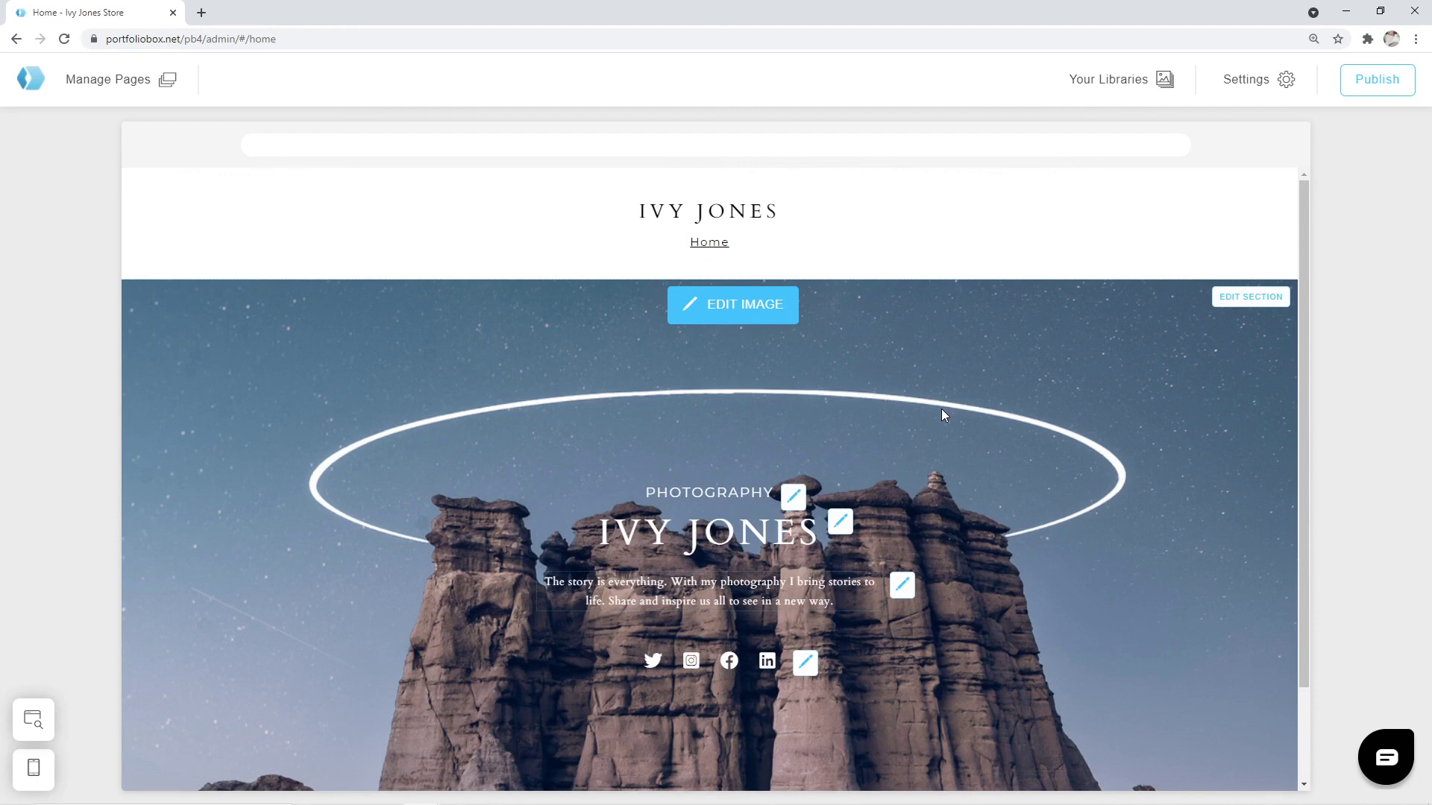
- Set the cover section's Min Height to 92vh in its size settings
{"action": "left_click", "coordinate": [1248, 298]}
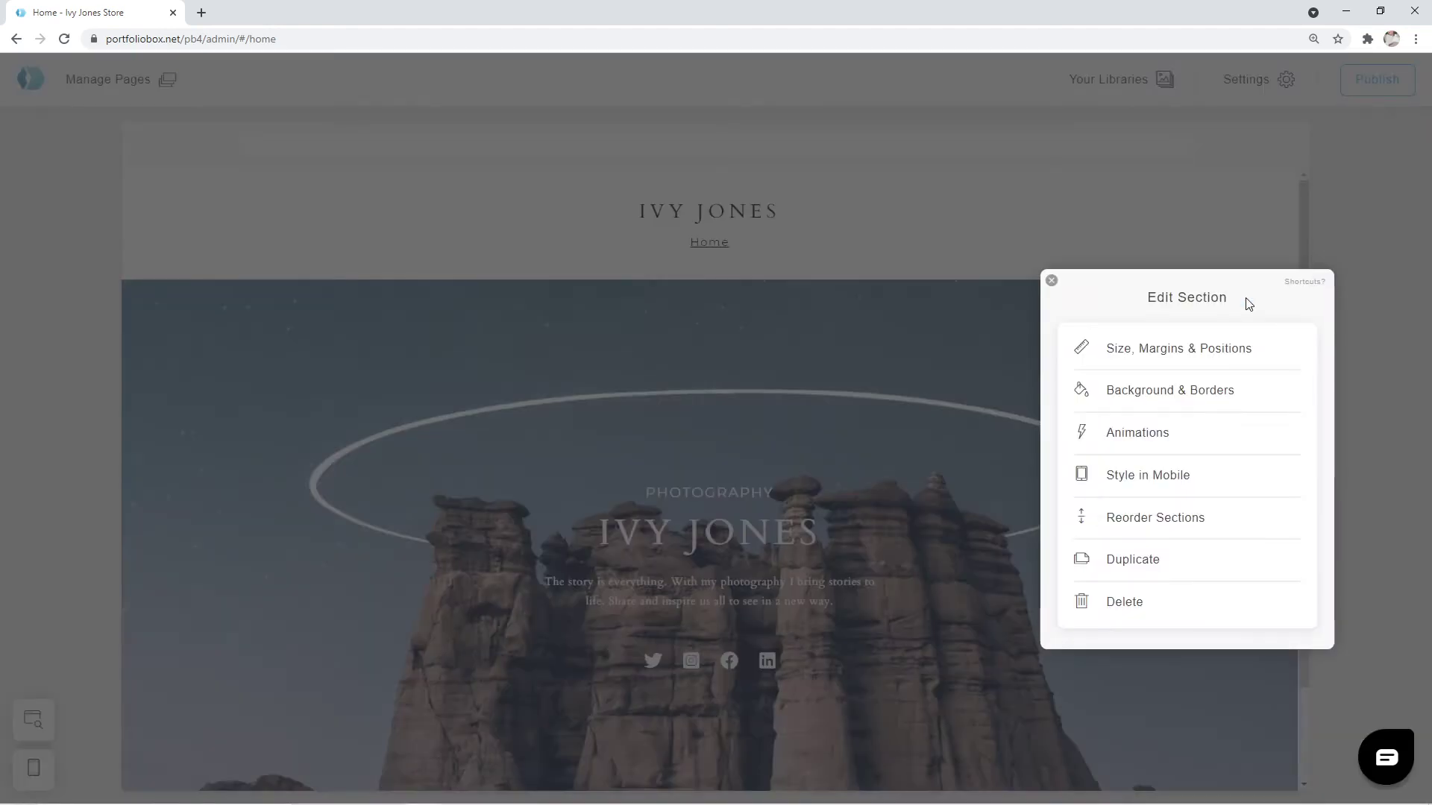
{"action": "left_click", "coordinate": [1180, 363]}
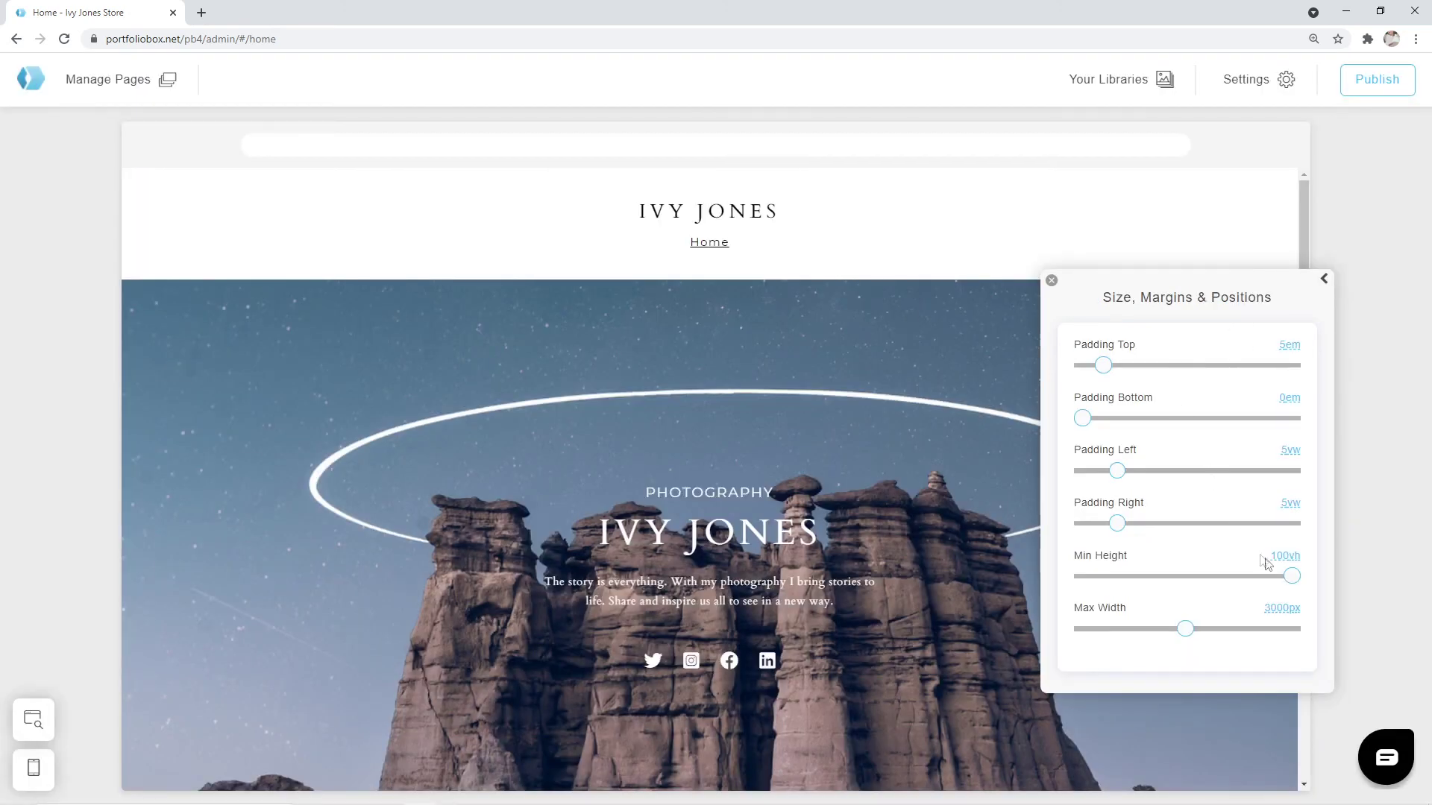
{"action": "mouse_move", "coordinate": [1286, 578]}
{"action": "left_mouse_down"}
{"action": "mouse_move", "coordinate": [1138, 585]}
{"action": "mouse_move", "coordinate": [1276, 583]}
{"action": "left_mouse_up"}
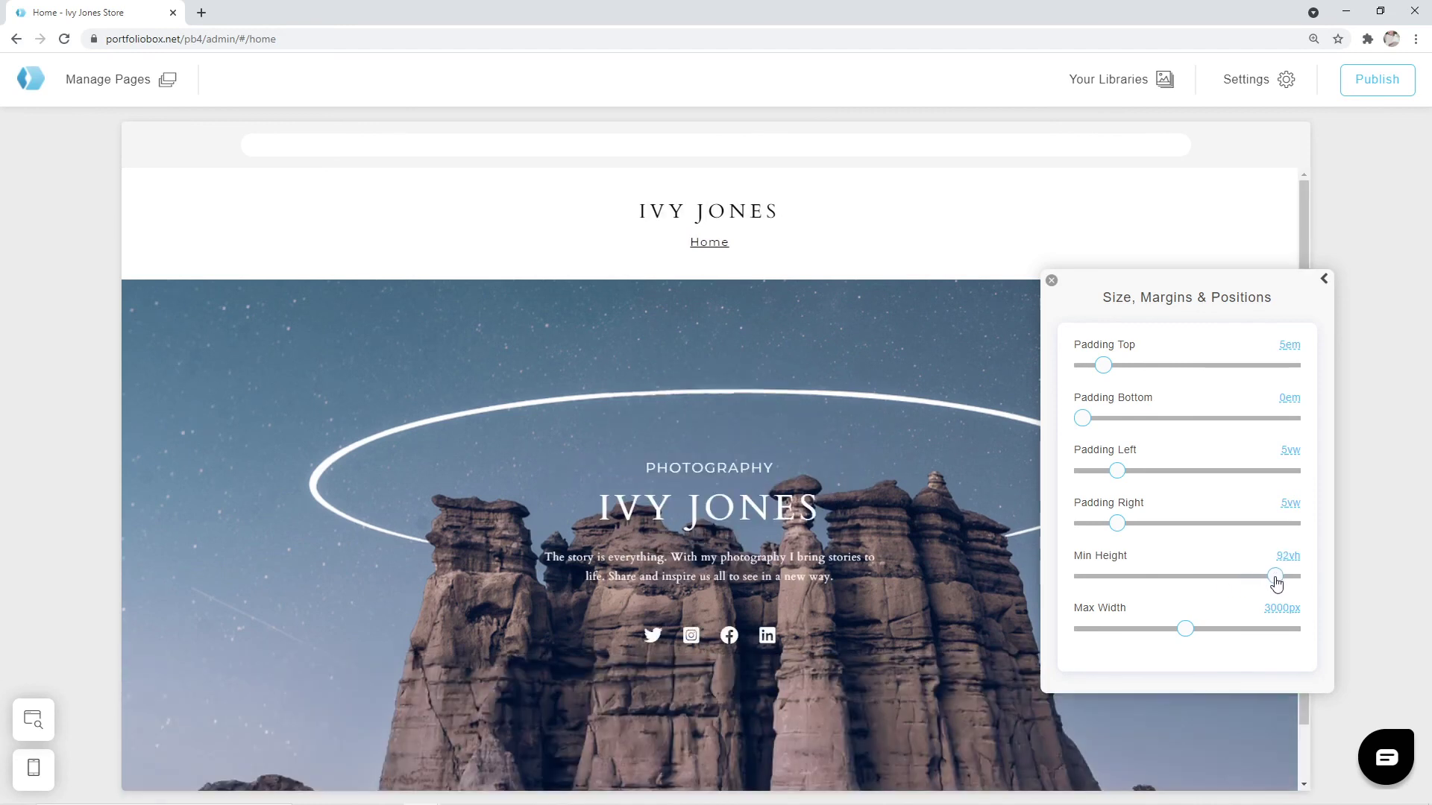
{"action": "left_click", "coordinate": [1051, 282]}
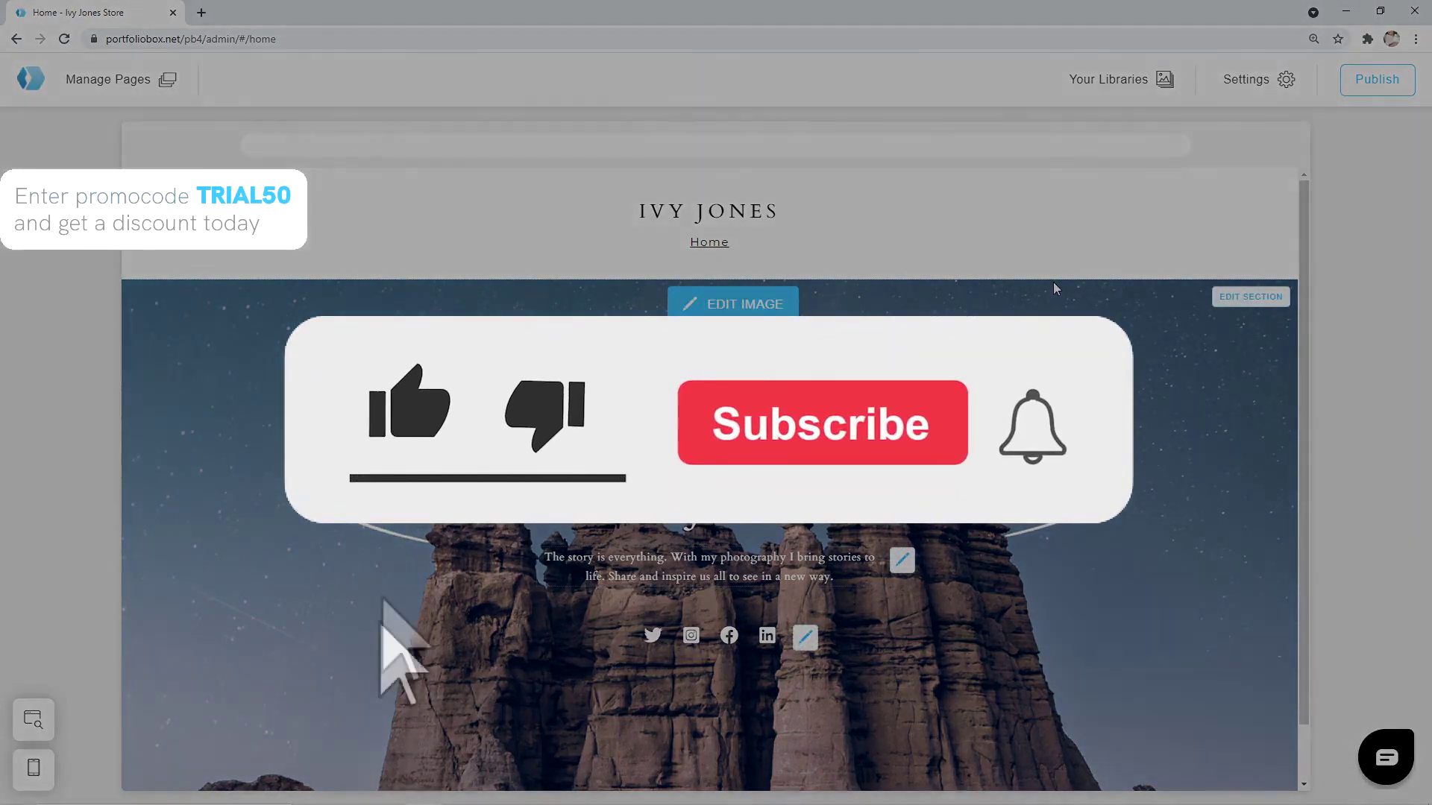